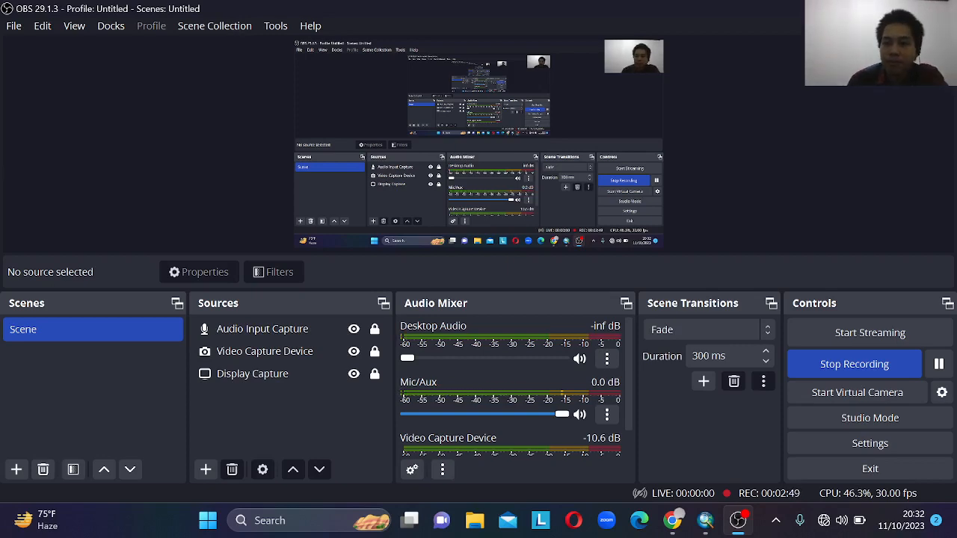
Switch to ArcMap and browse for data to add in the SurveyRespon1 folder inside ResponAkhirSurvey1
left_click(872, 8)
left_click(709, 518)
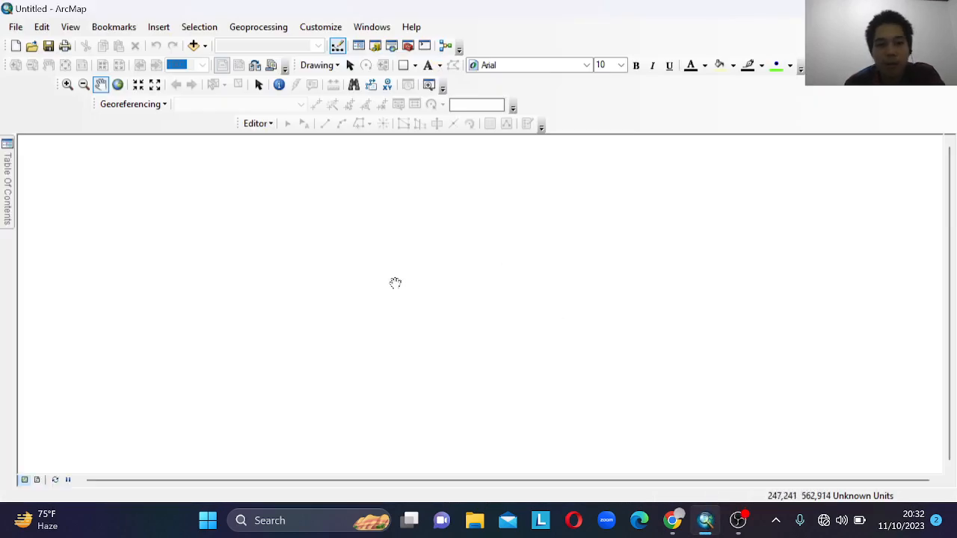
left_click(205, 47)
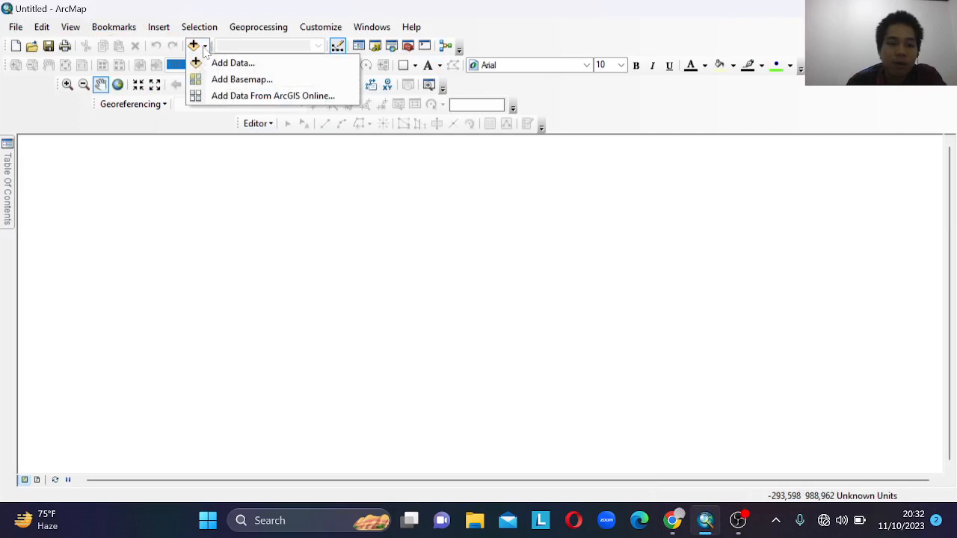
left_click(384, 163)
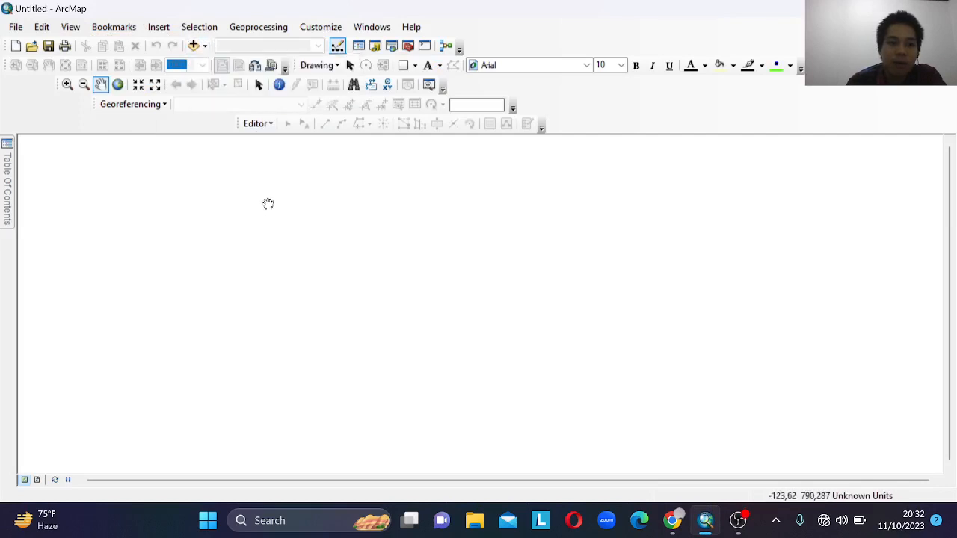
left_click(205, 46)
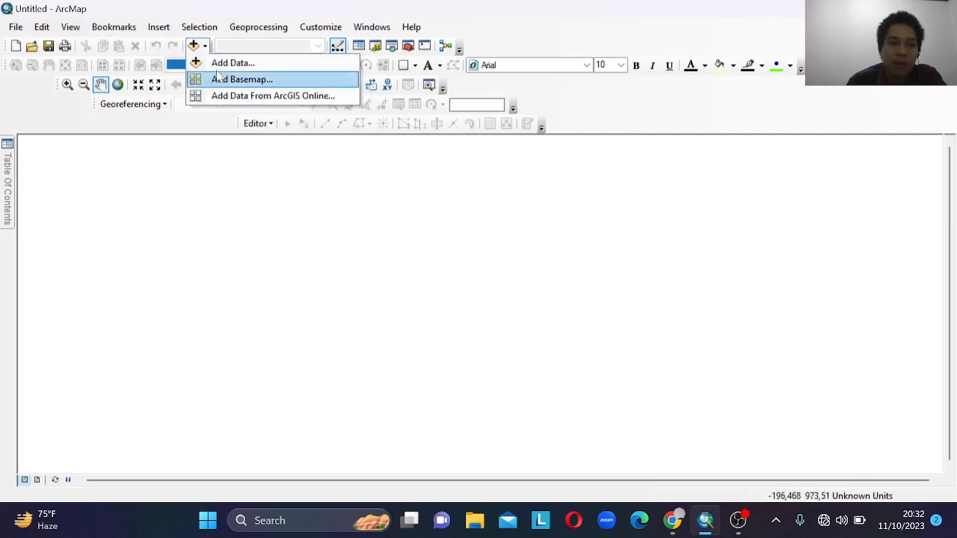
left_click(229, 62)
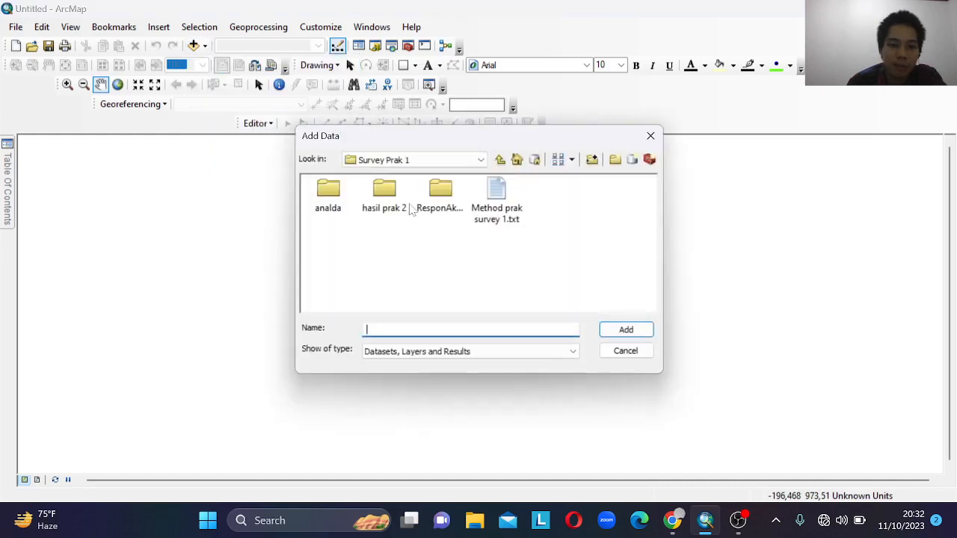
left_click(446, 211)
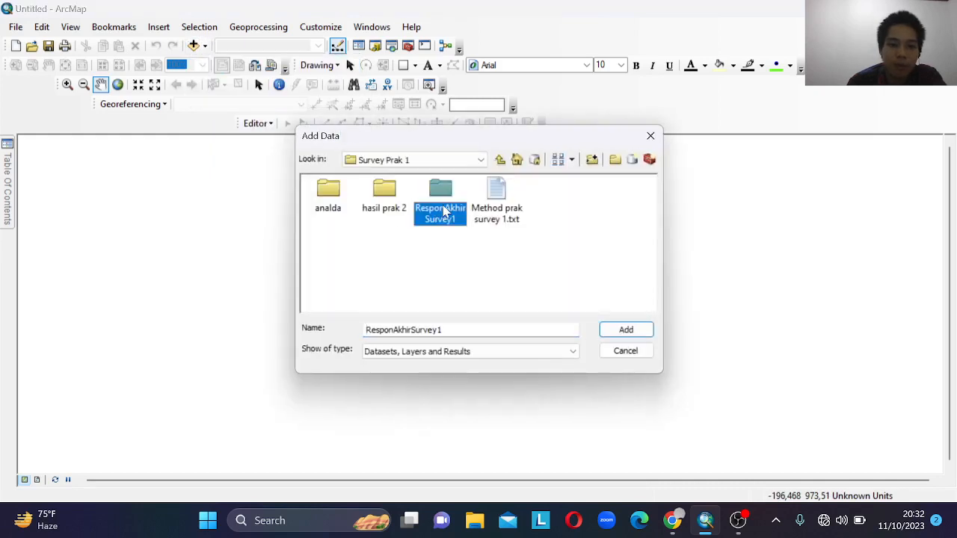
left_click(445, 212)
double_click(445, 204)
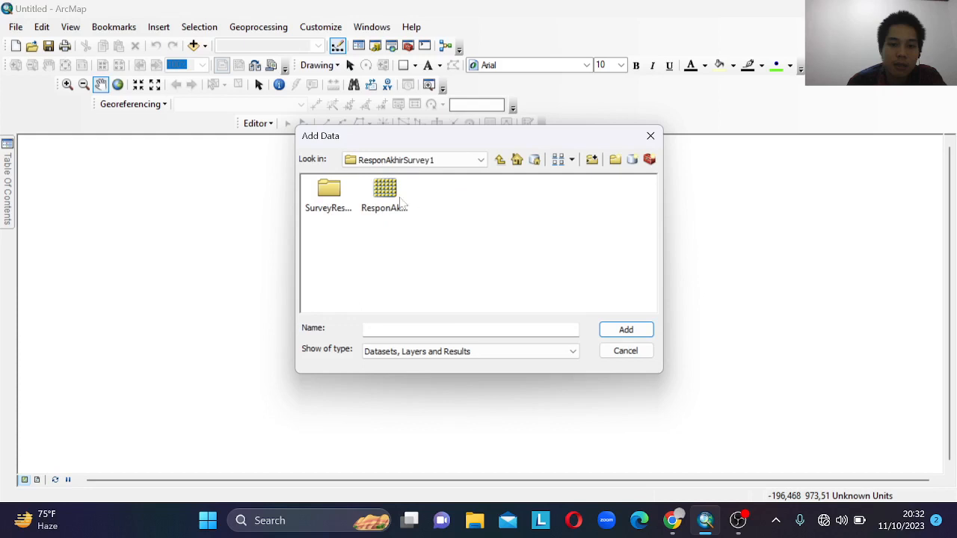
double_click(335, 201)
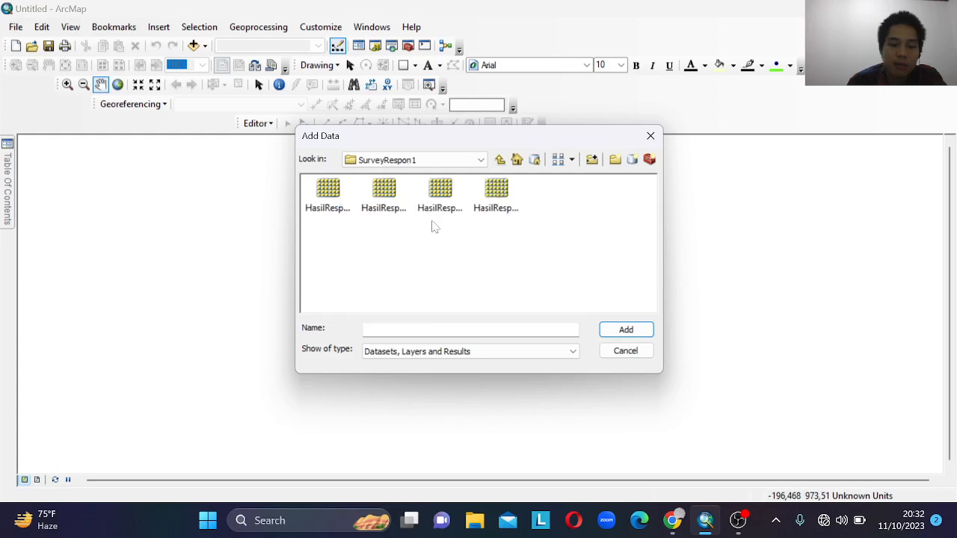
Add the whole HasilResponAkhir1.tif raster, with all its bands, to the empty map
left_click(335, 200)
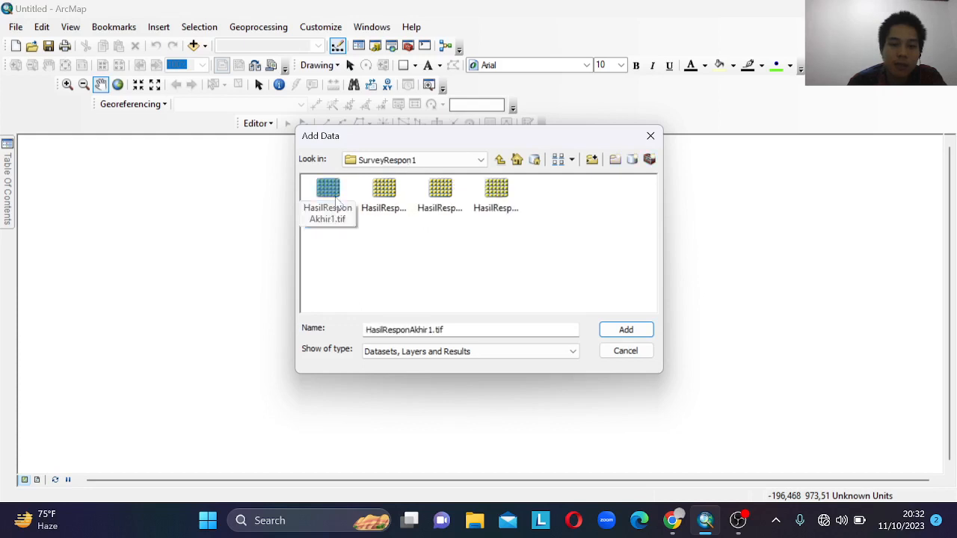
left_click(376, 201)
left_click(340, 198)
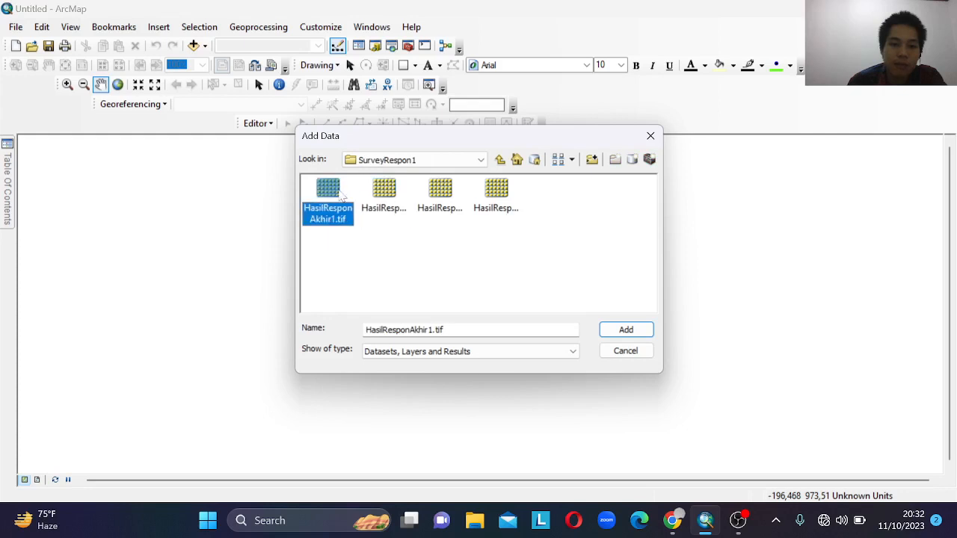
double_click(341, 209)
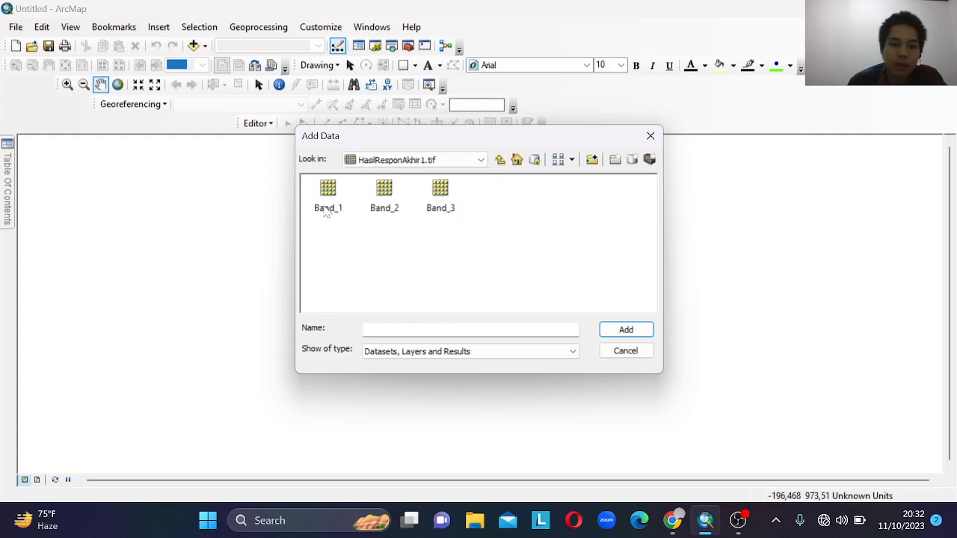
left_click(500, 159)
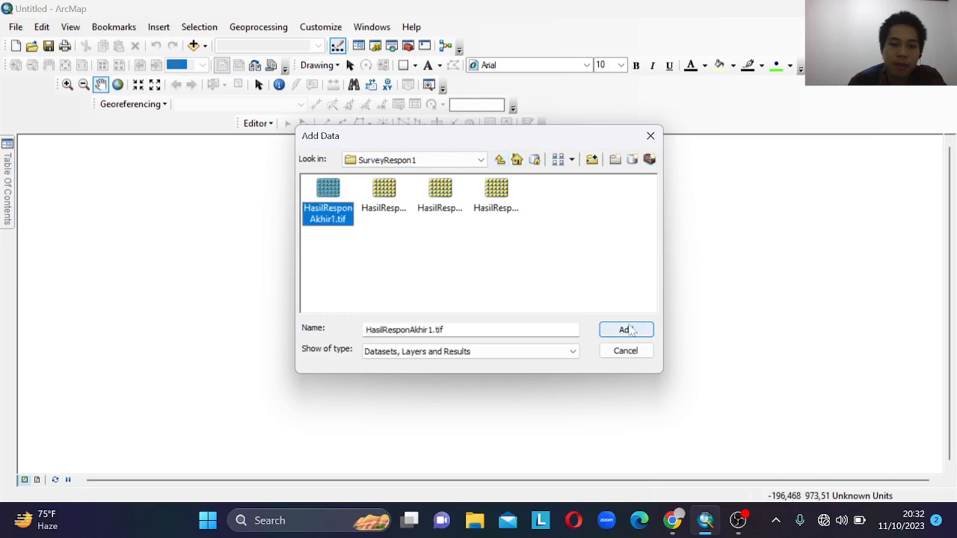
left_click(628, 330)
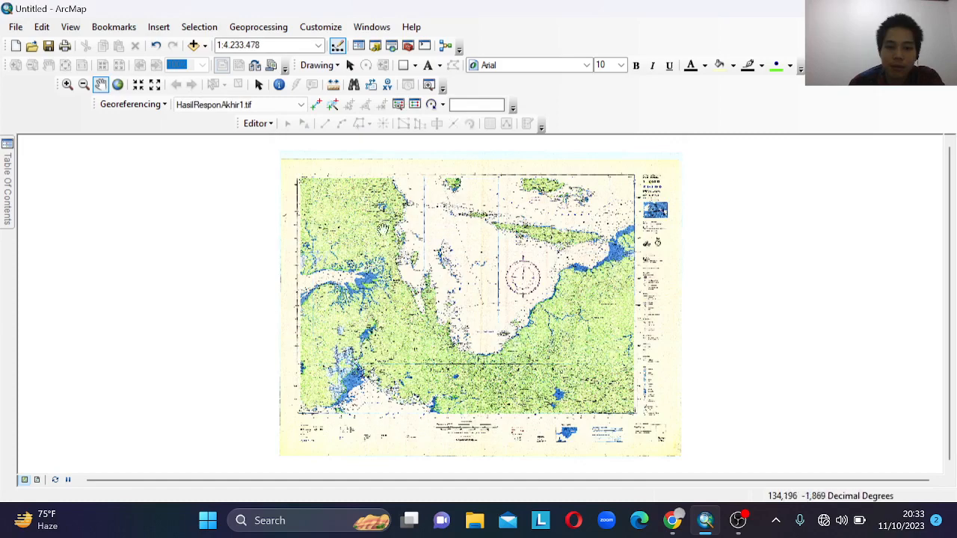
left_click_drag(357, 222, 385, 246)
scroll(377, 241, "up", 2)
scroll(359, 230, "down", 4)
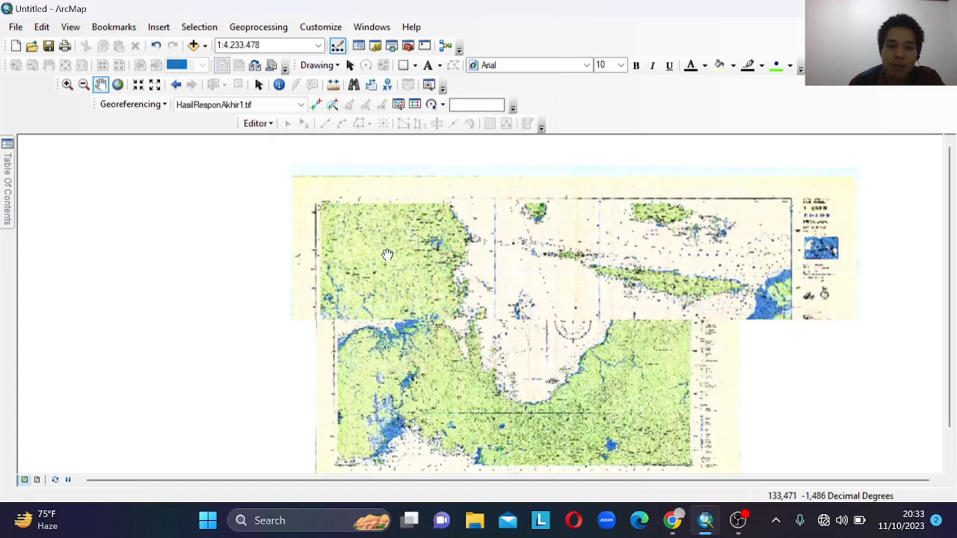
left_click_drag(363, 233, 465, 319)
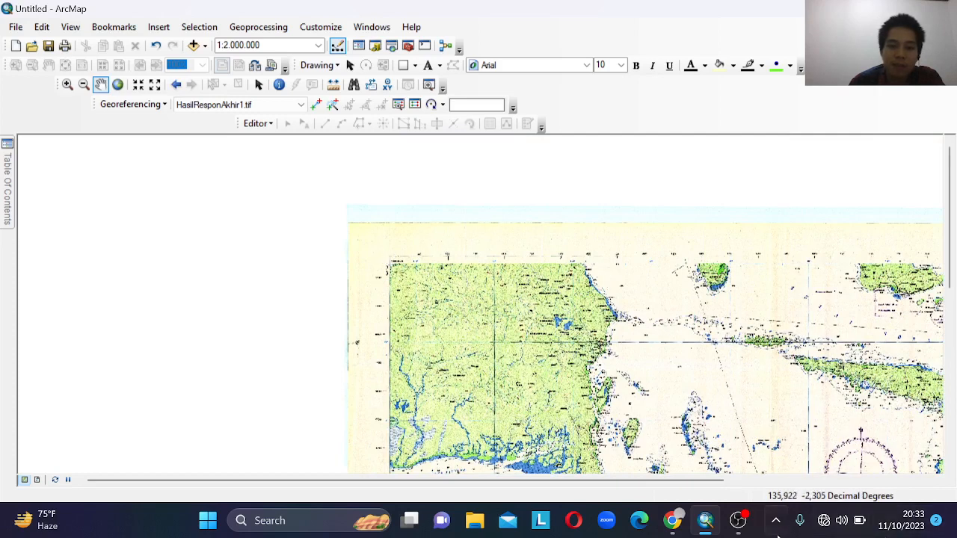
left_click_drag(766, 424, 667, 356)
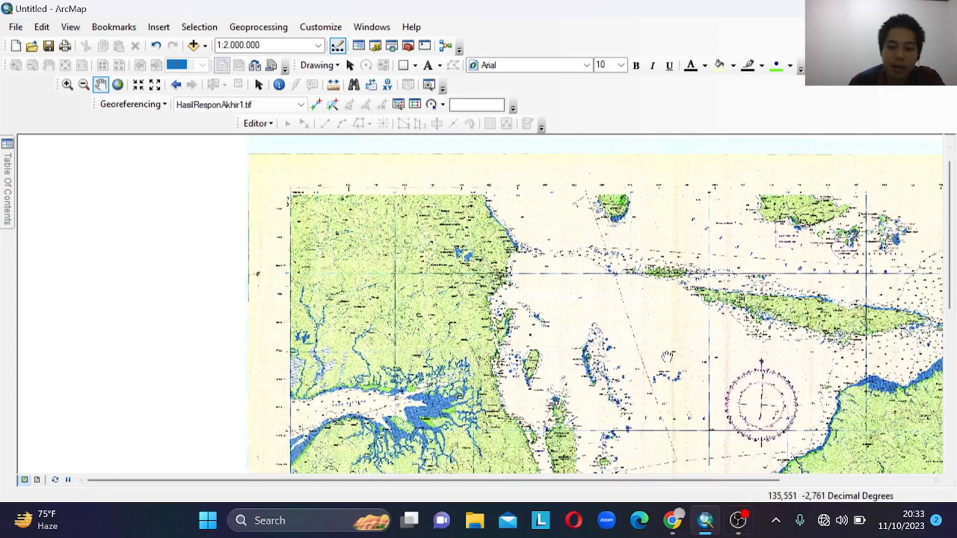
left_click(738, 520)
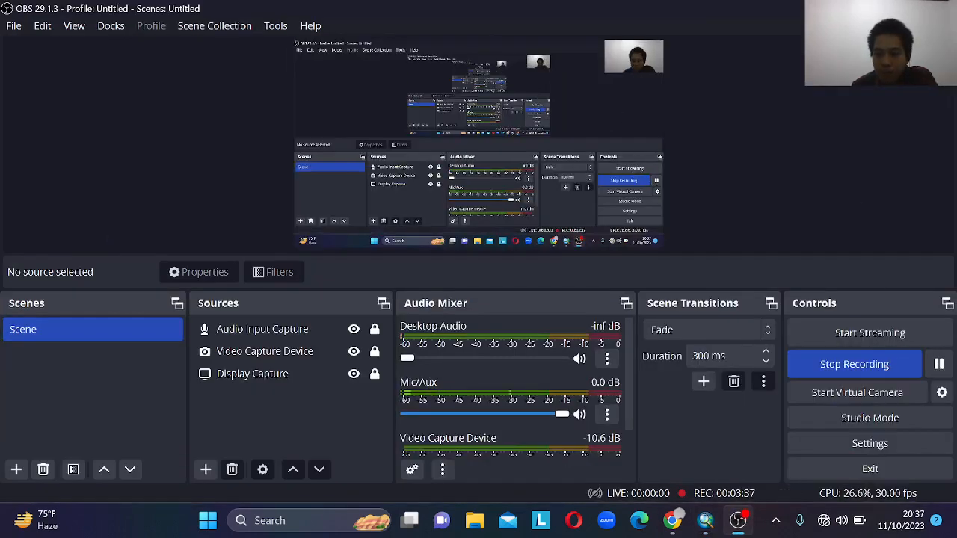
left_click(738, 520)
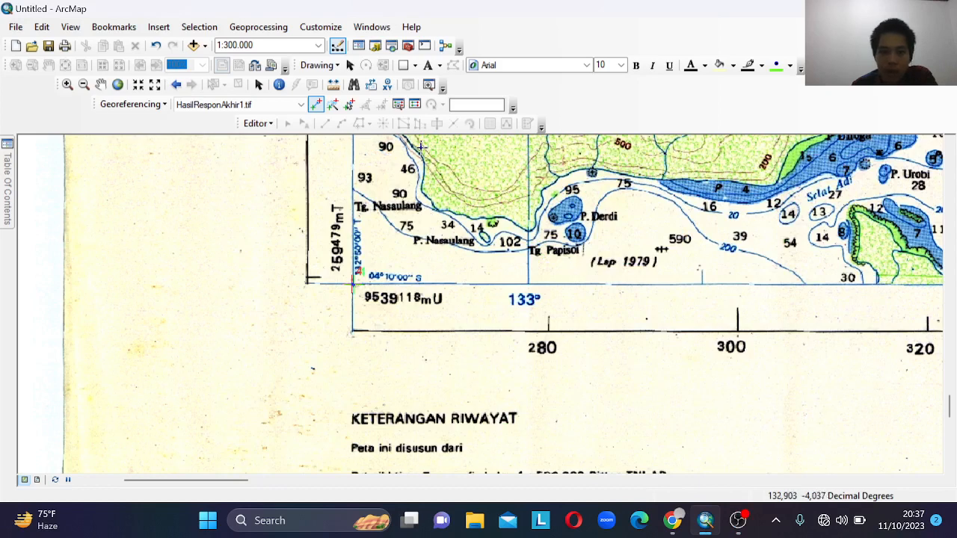
Rectify the georeferenced map sheet and save it as HasilResponAkhir13 in TIFF format with Nearest Neighbor resampling and no compression
left_click(133, 103)
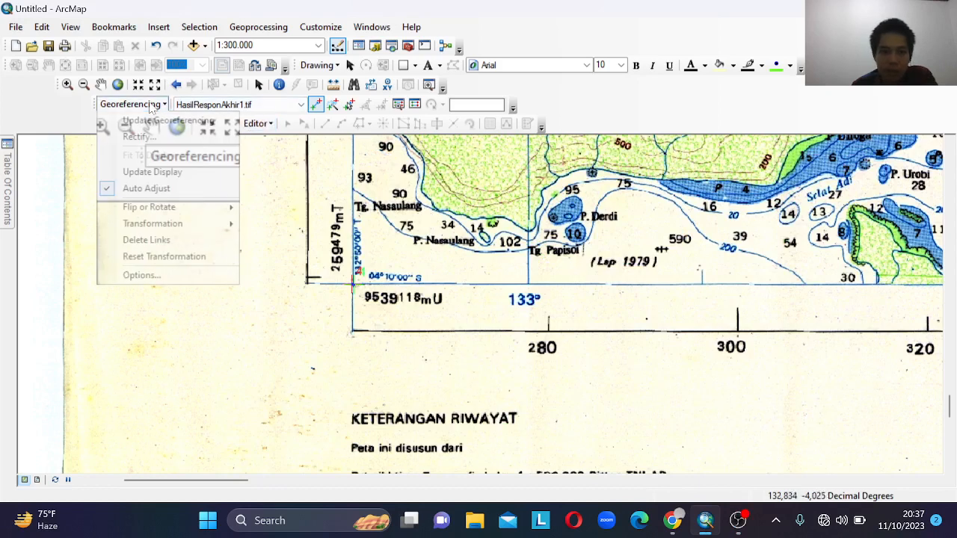
left_click(165, 141)
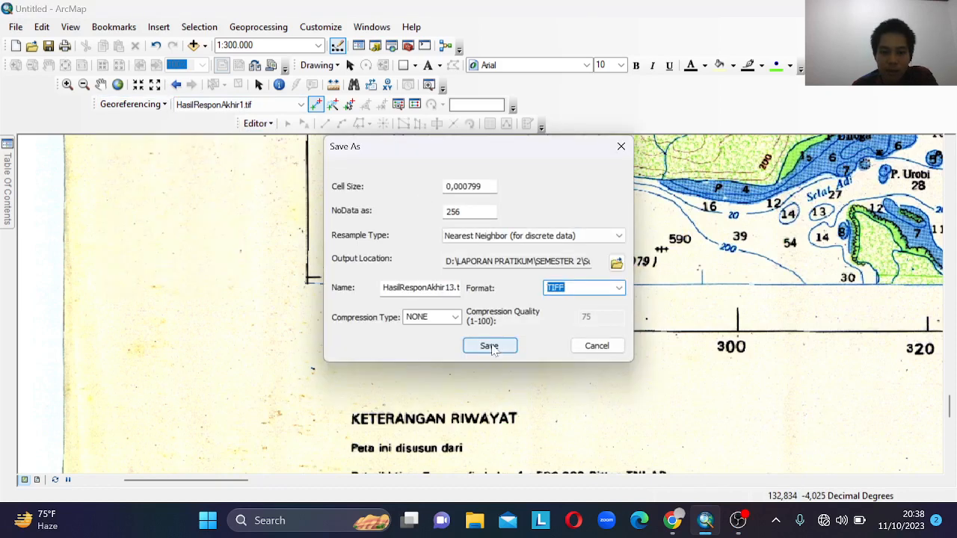
left_click(491, 348)
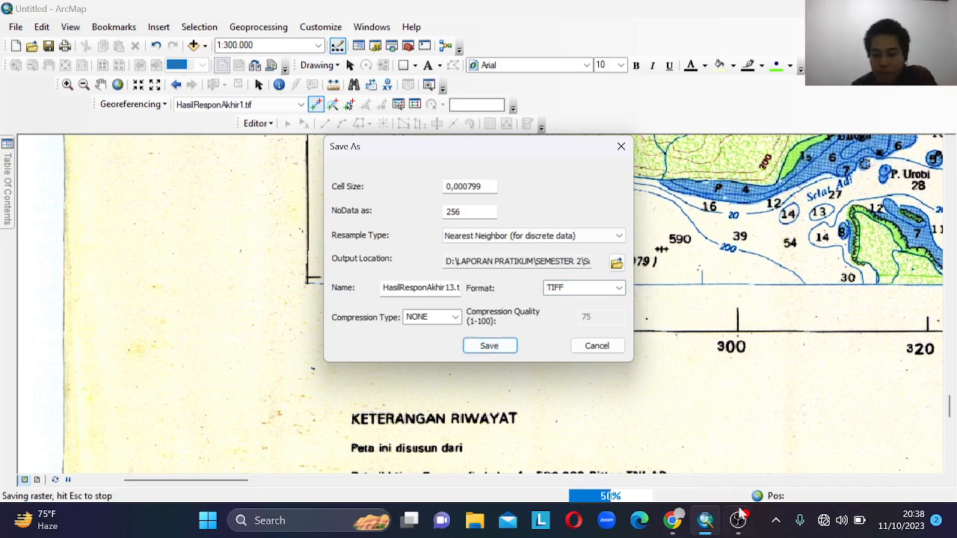
left_click(739, 522)
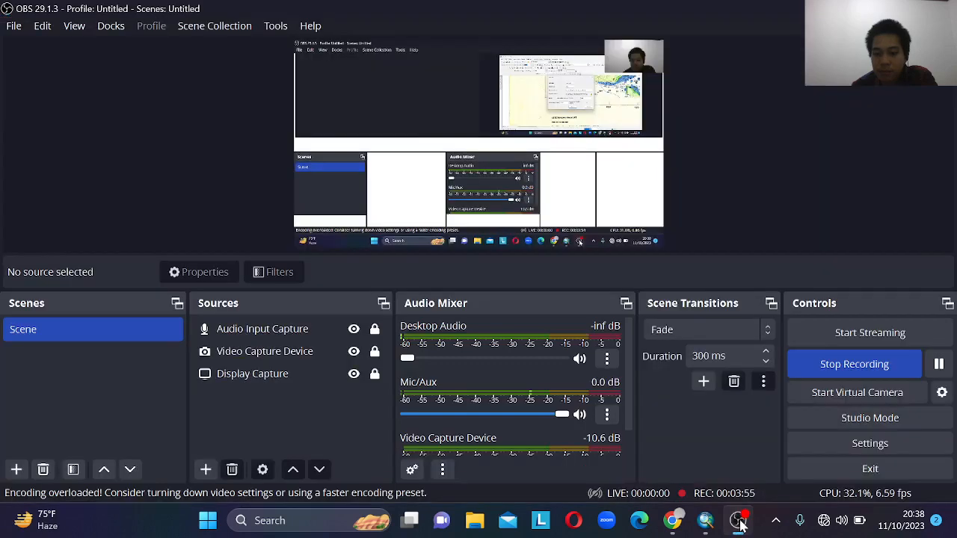
left_click(739, 521)
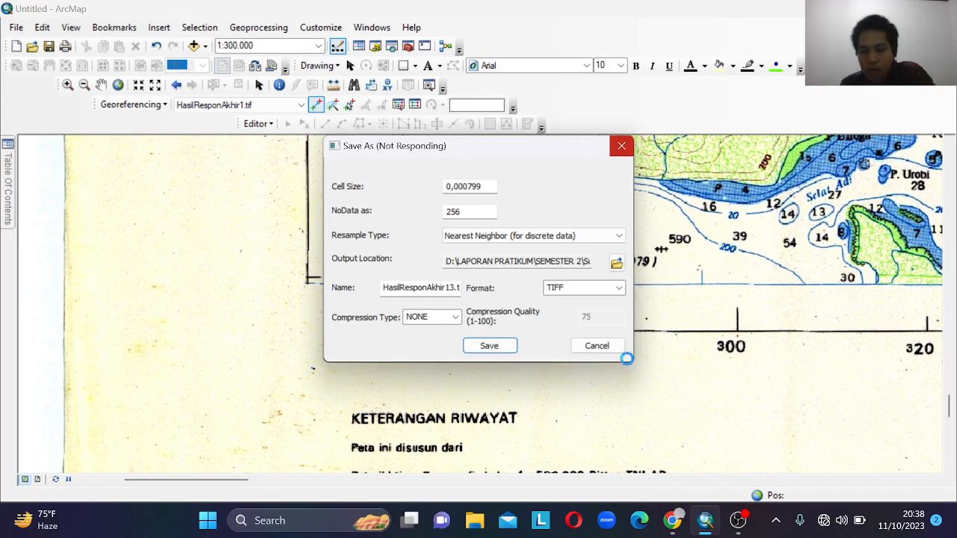
left_click(742, 525)
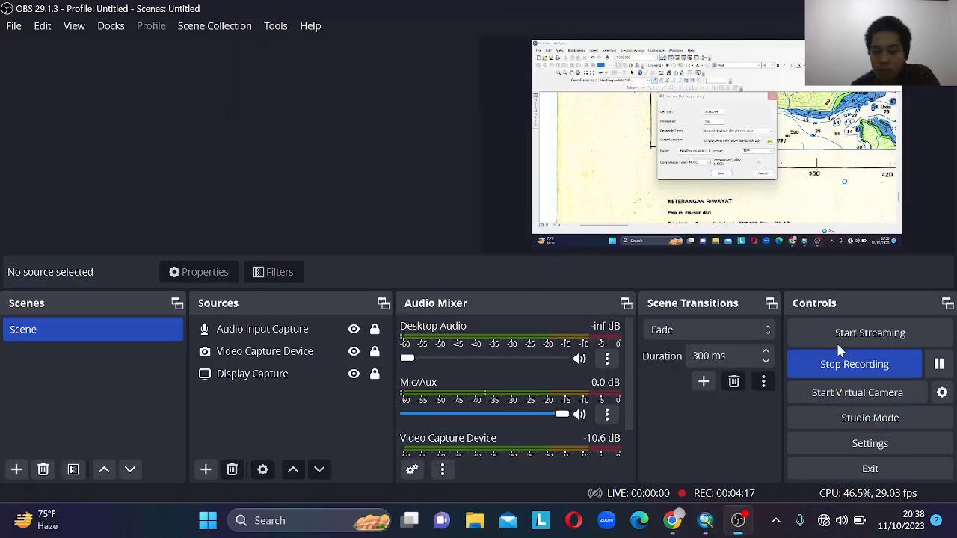
left_click(939, 364)
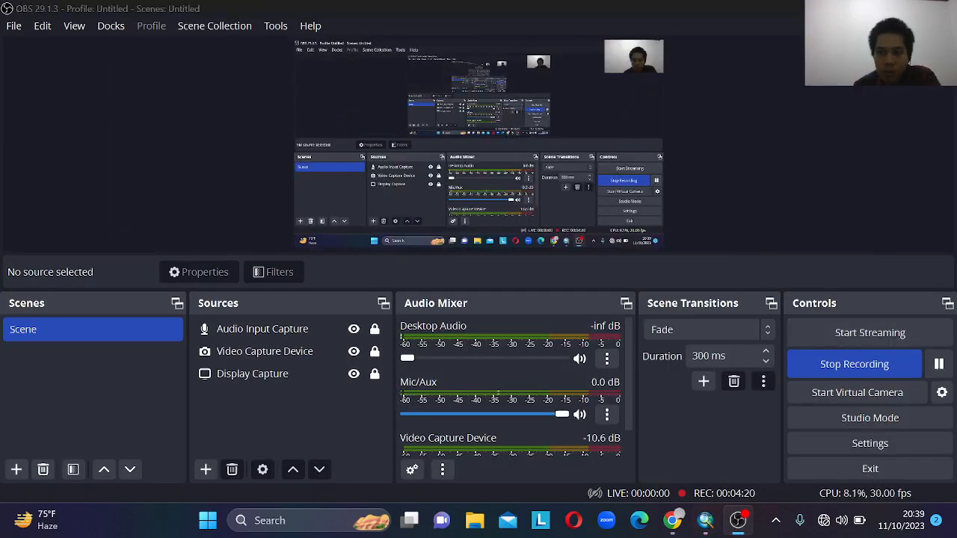
Switch back to ArcMap and open the Catalog window
key("alt+Tab")
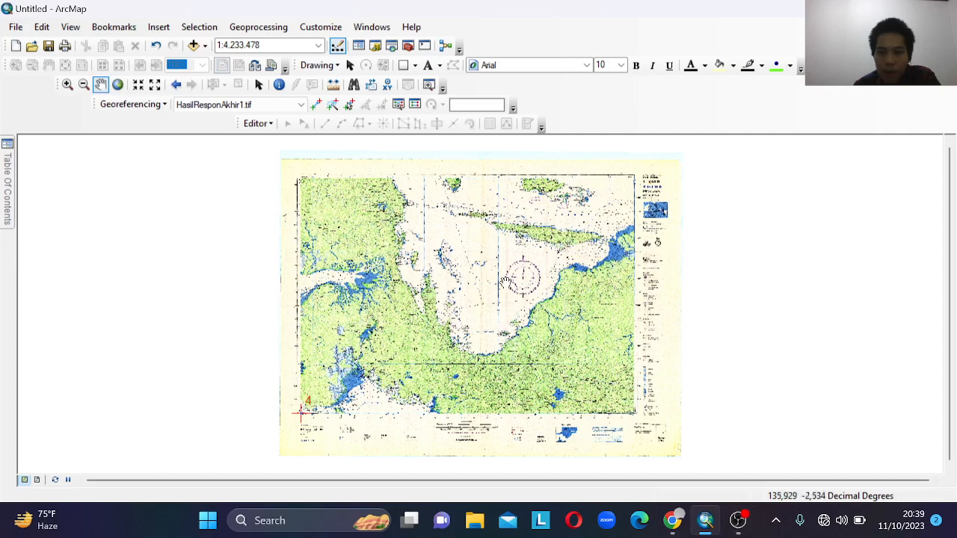
left_click(305, 28)
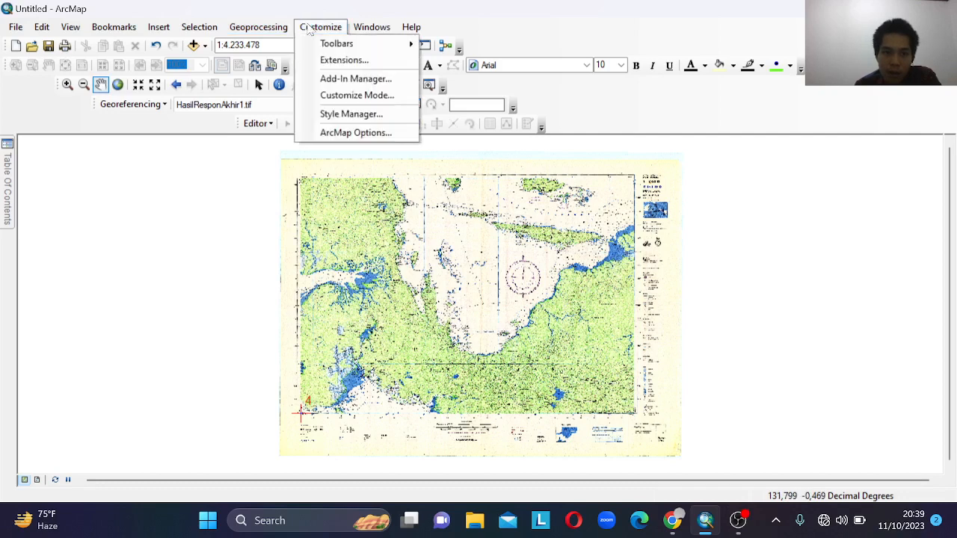
left_click(372, 27)
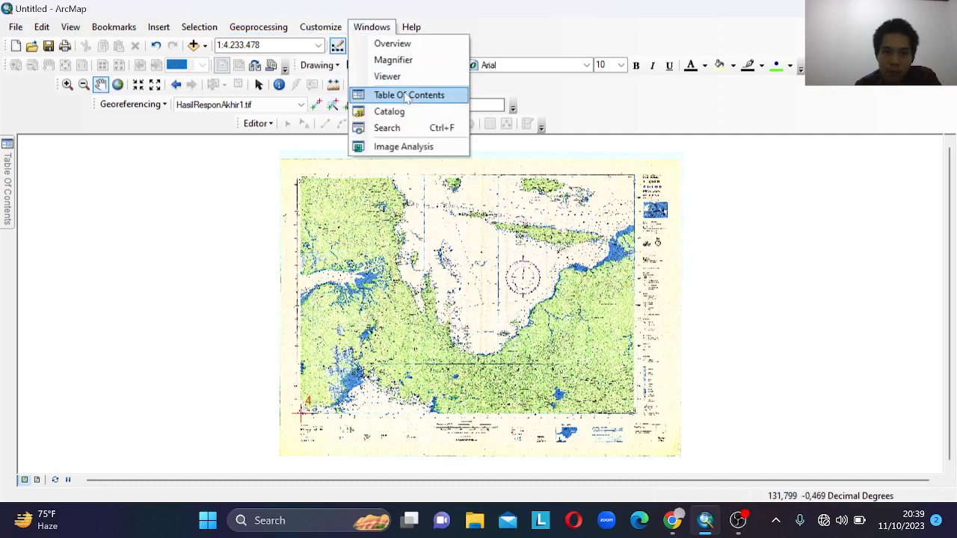
left_click(416, 113)
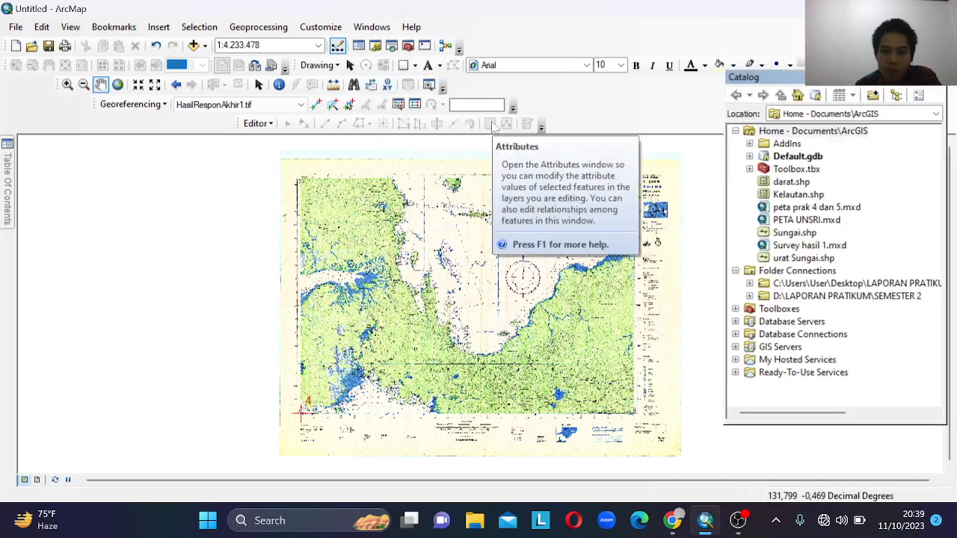
Start a new shapefile in the file respon akhir folder under Survey dan Pemetaan file, laprak 4-5
left_click(749, 296)
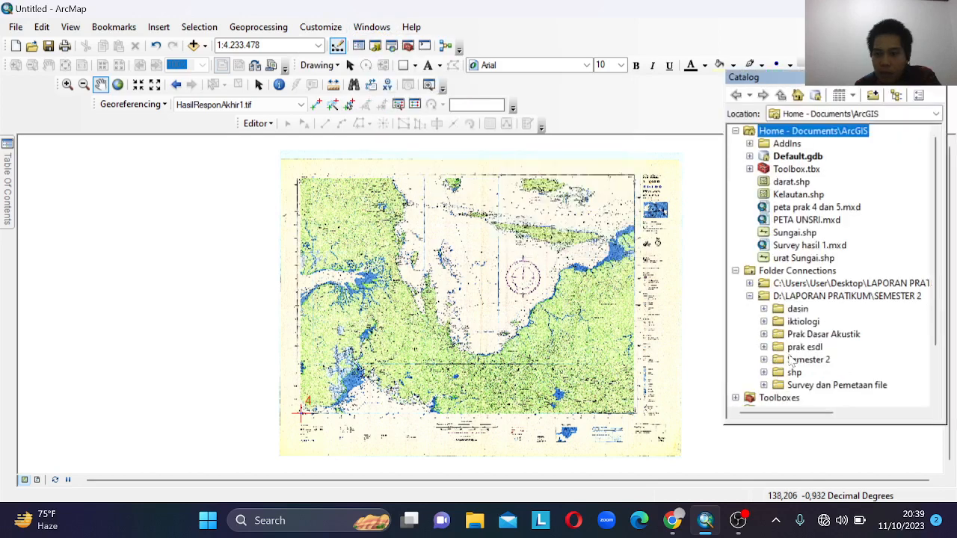
left_click(763, 385)
left_click(779, 322)
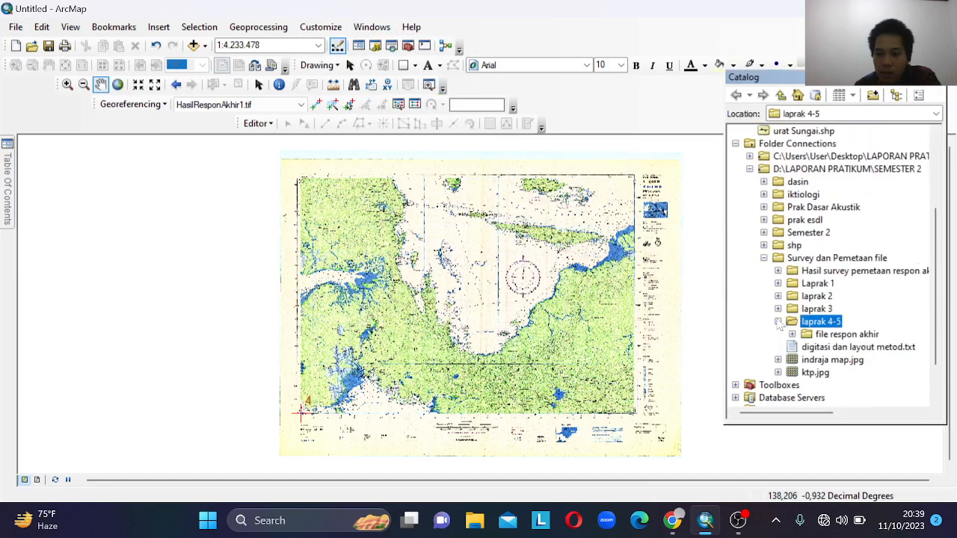
left_click(812, 334)
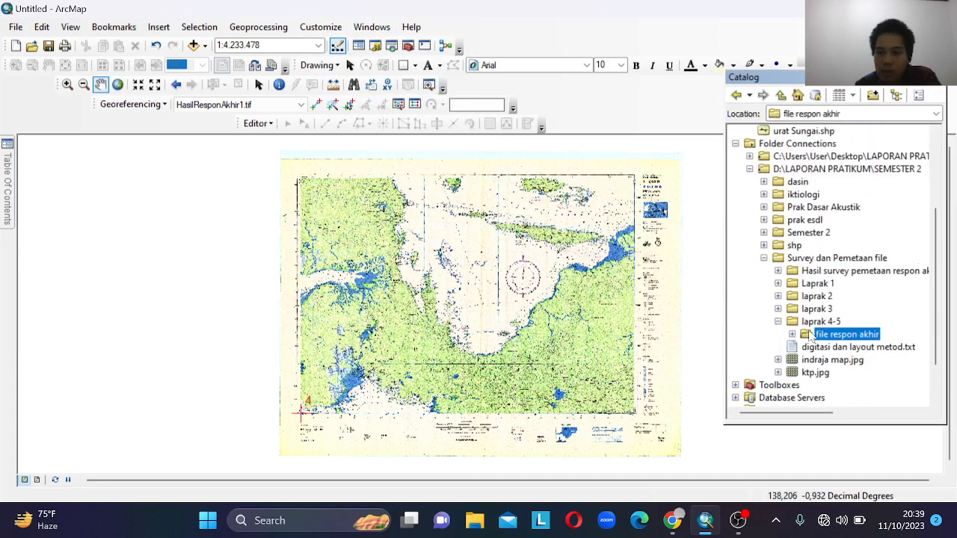
right_click(812, 333)
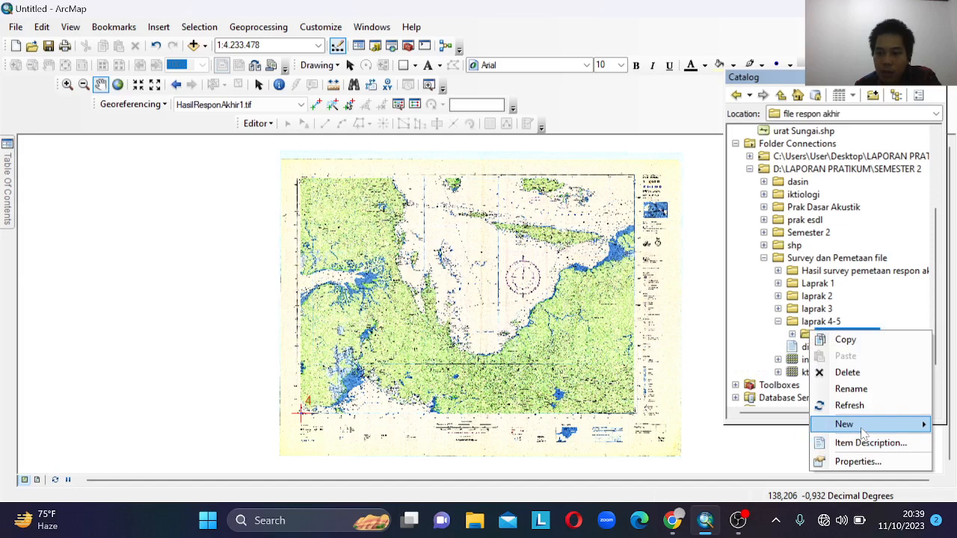
mouse_move(863, 434)
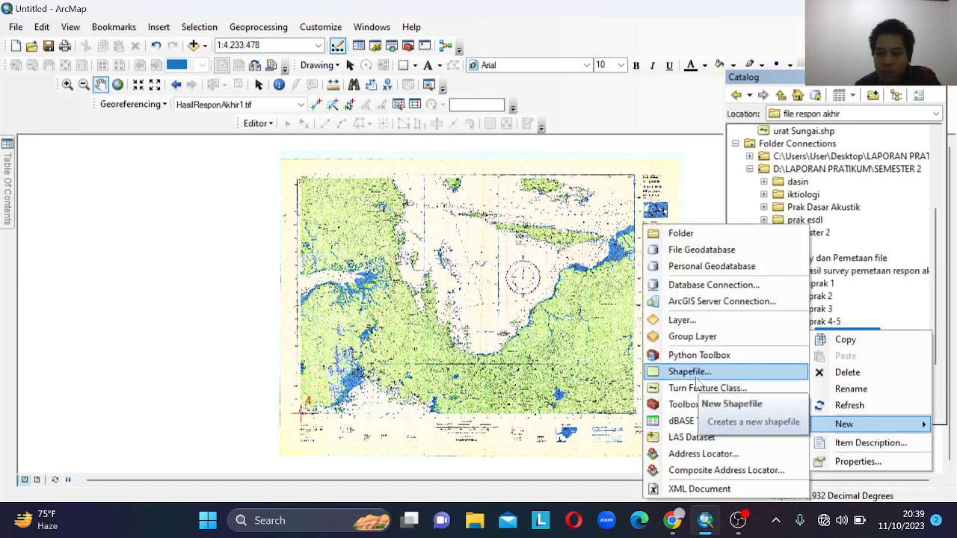
left_click(692, 376)
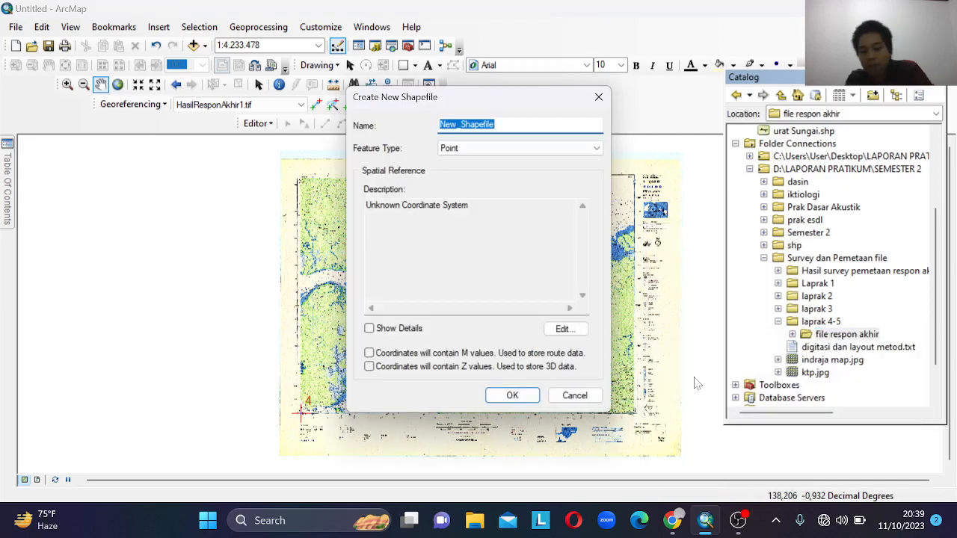
Name the shapefile Laut, set its feature type to Polygon and its coordinate system to WGS 1984, and create it
type("Laut")
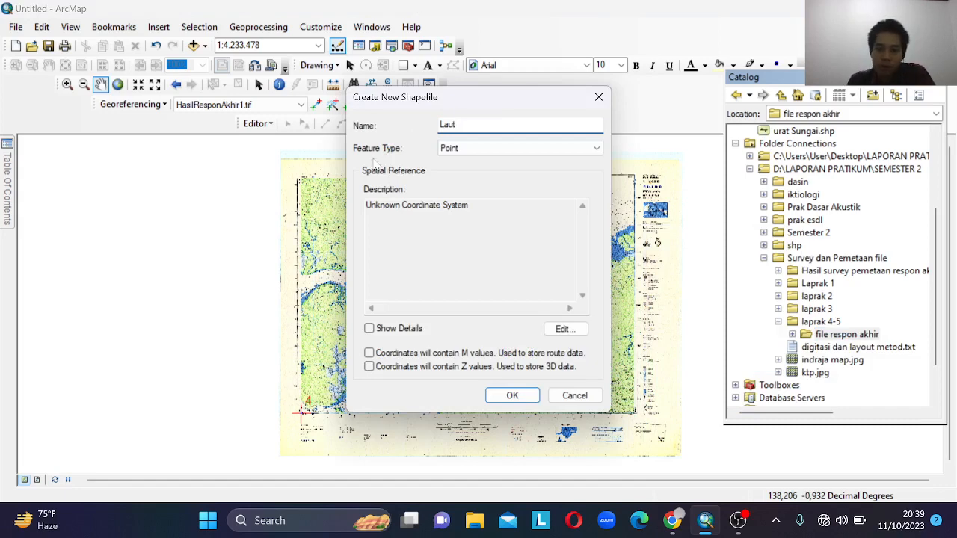
left_click(500, 149)
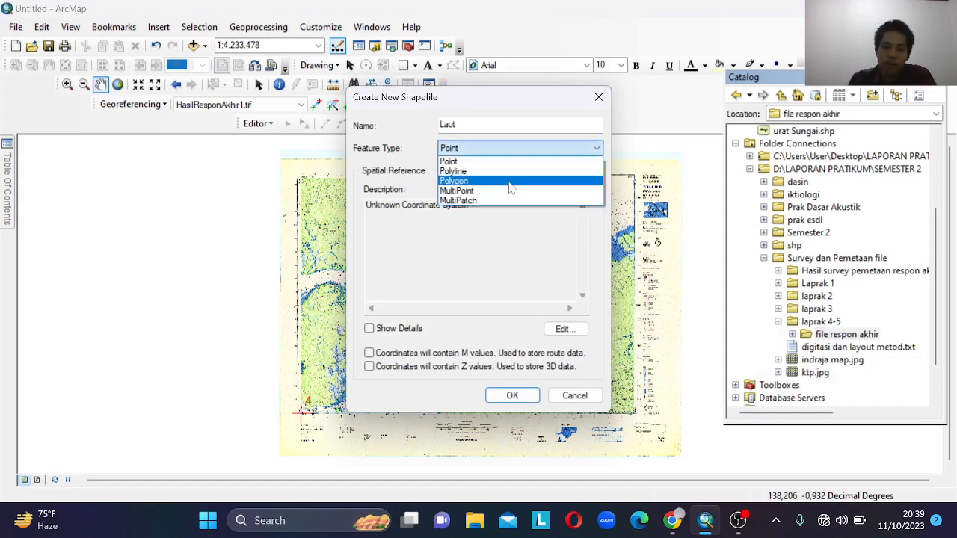
left_click(509, 186)
left_click(562, 329)
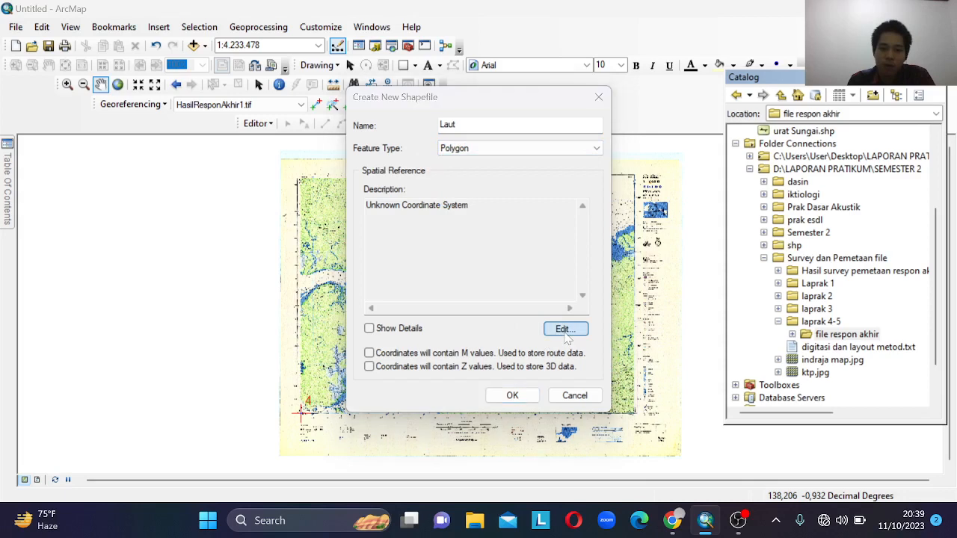
left_click(365, 144)
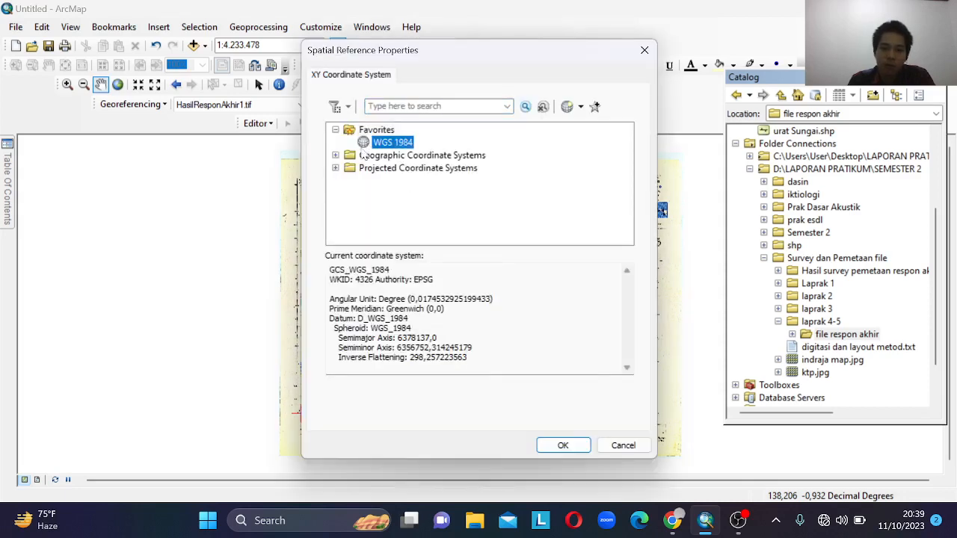
left_click(563, 446)
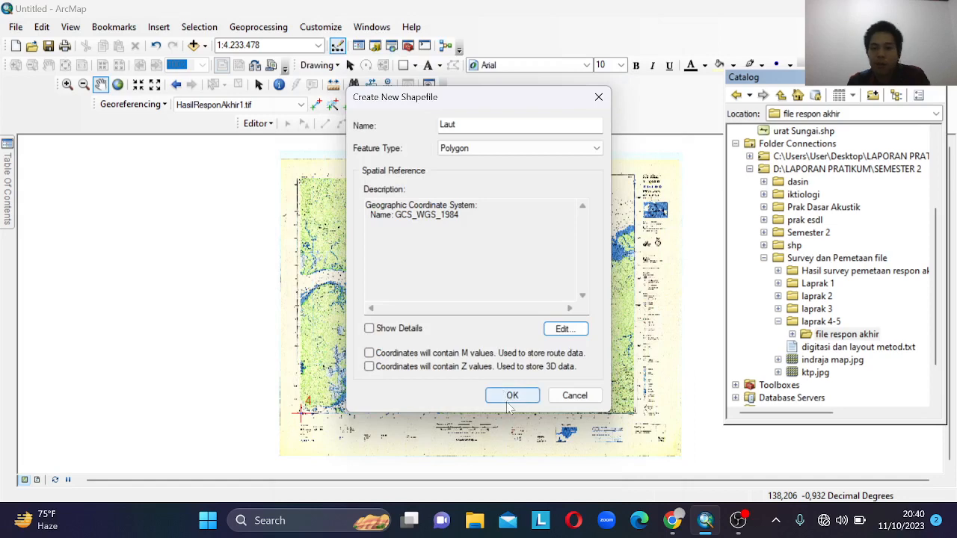
left_click(510, 400)
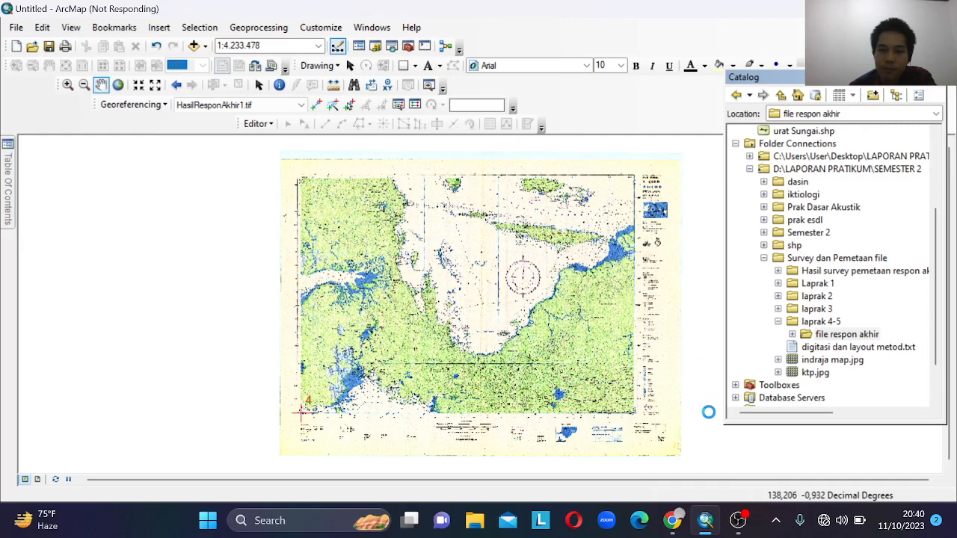
left_click(738, 523)
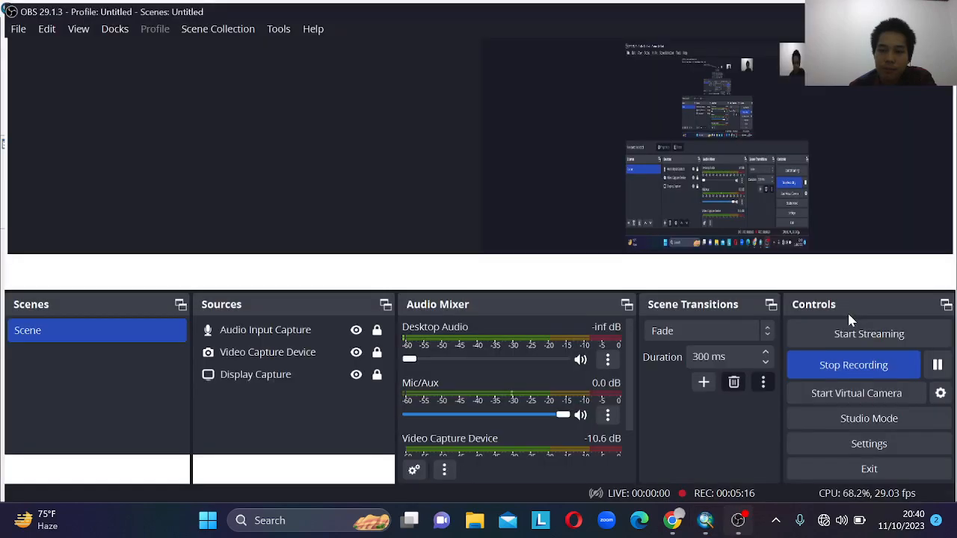
left_click(939, 365)
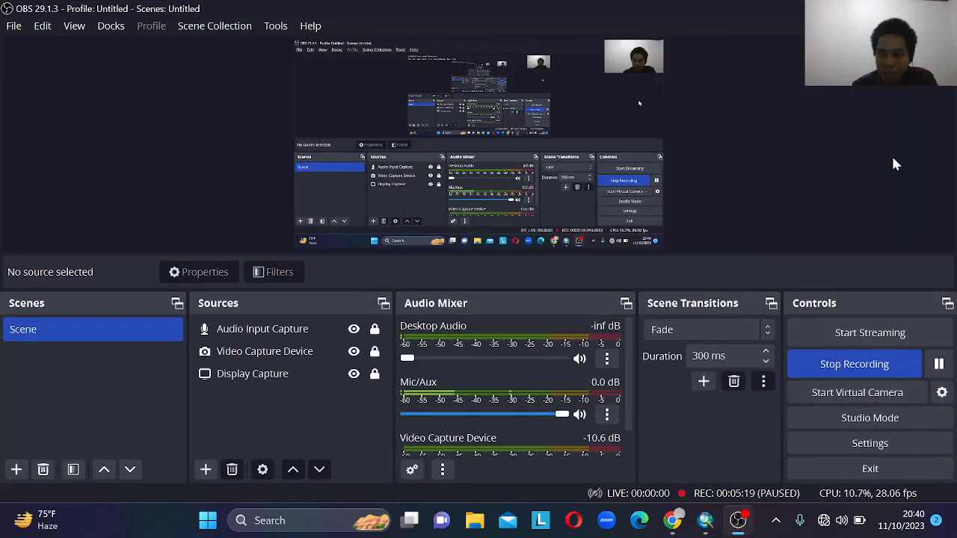
left_click(871, 9)
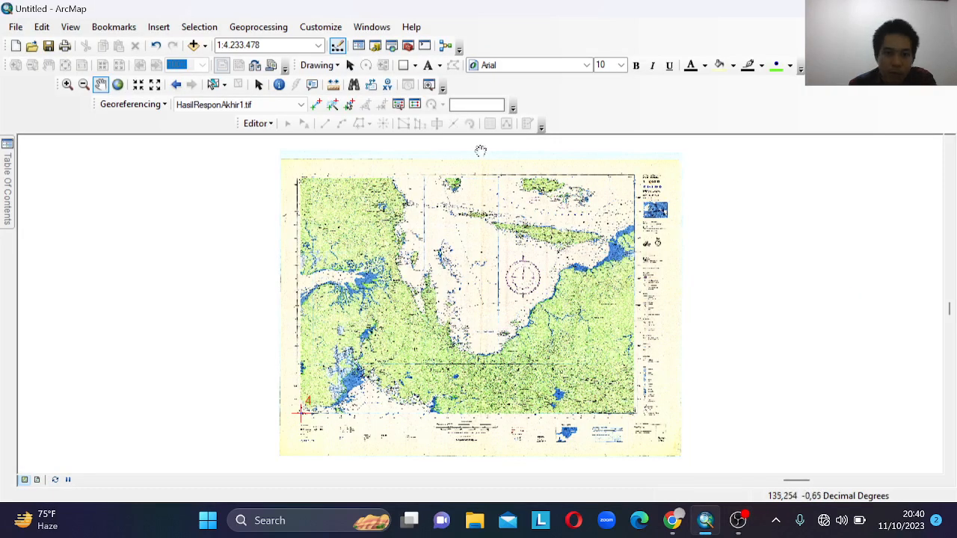
Start an edit session and choose the Laut feature template with the Polygon construction tool
mouse_move(11, 191)
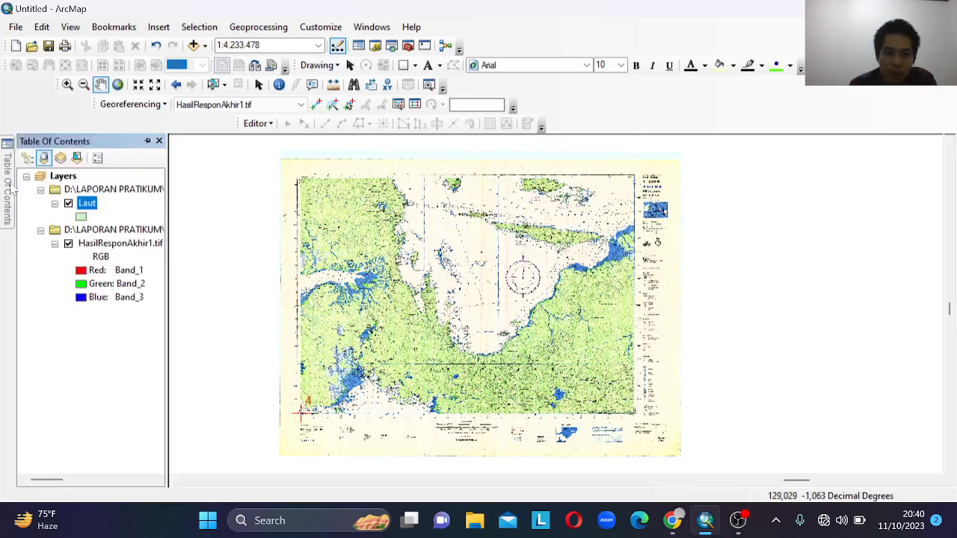
left_click(258, 124)
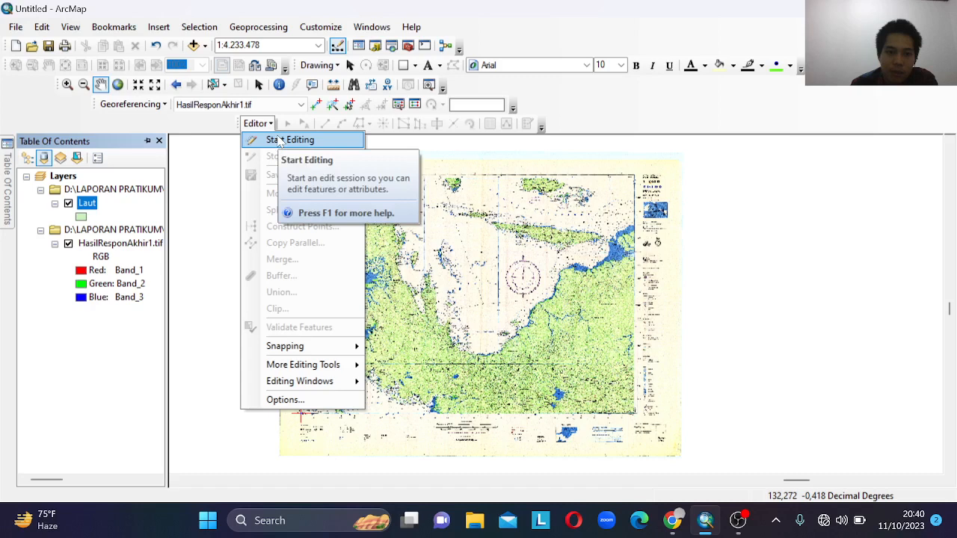
left_click(281, 142)
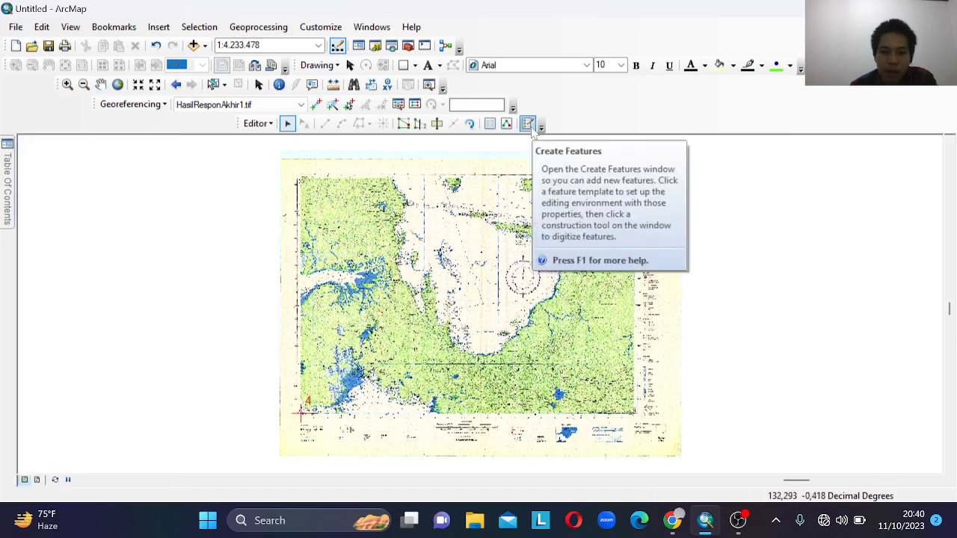
left_click(529, 126)
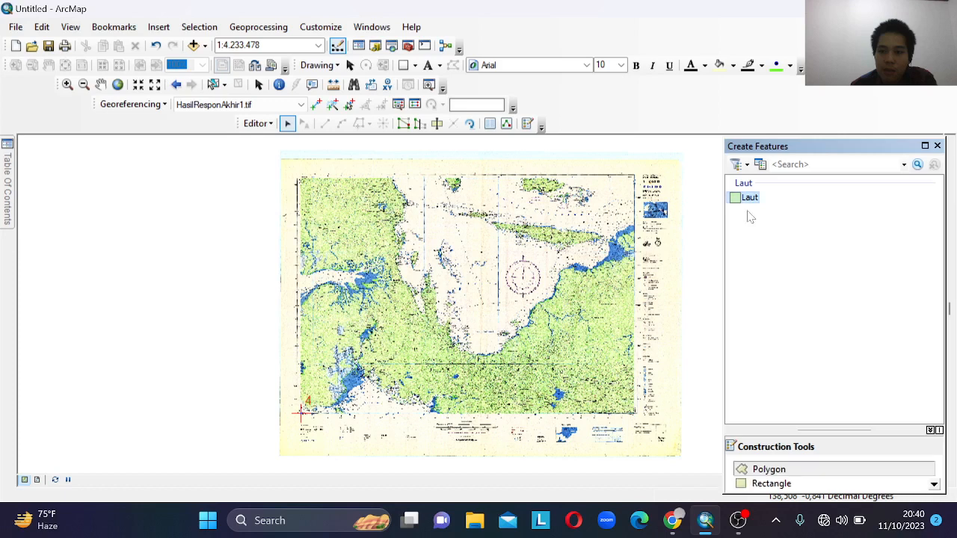
left_click(752, 470)
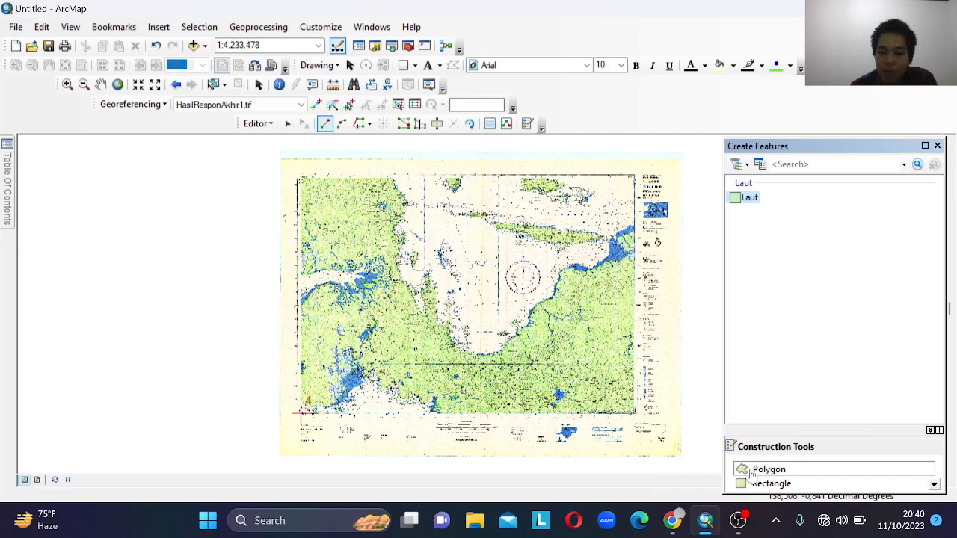
Digitize a four-corner Laut polygon along the map's neatline, about 4.6 by 3.2 degrees, and finish the sketch
scroll(298, 181, "up", 1)
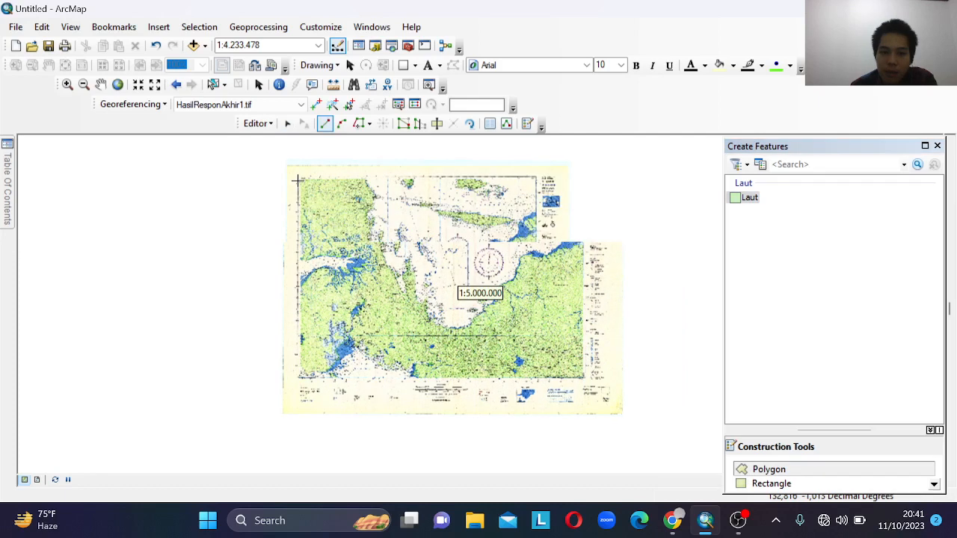
scroll(298, 178, "down", 1)
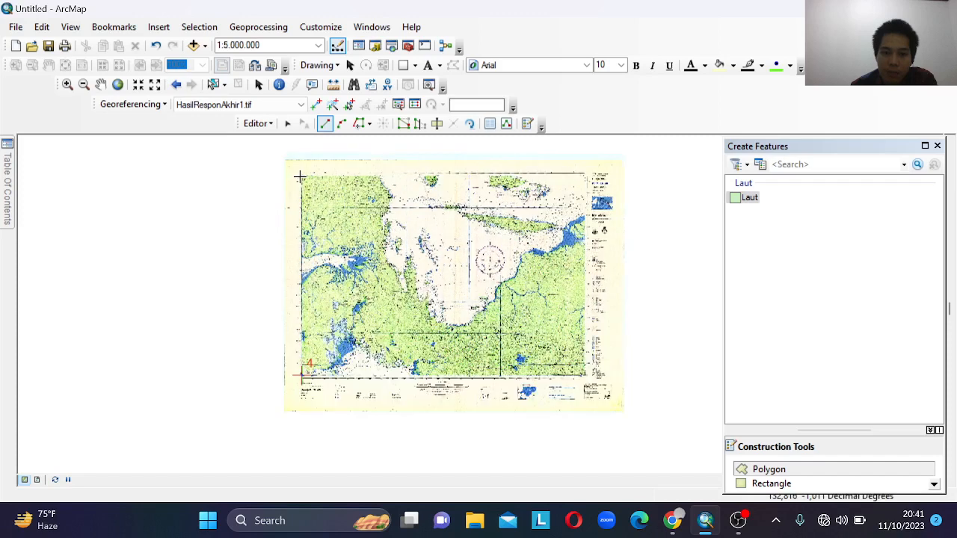
left_click(300, 178)
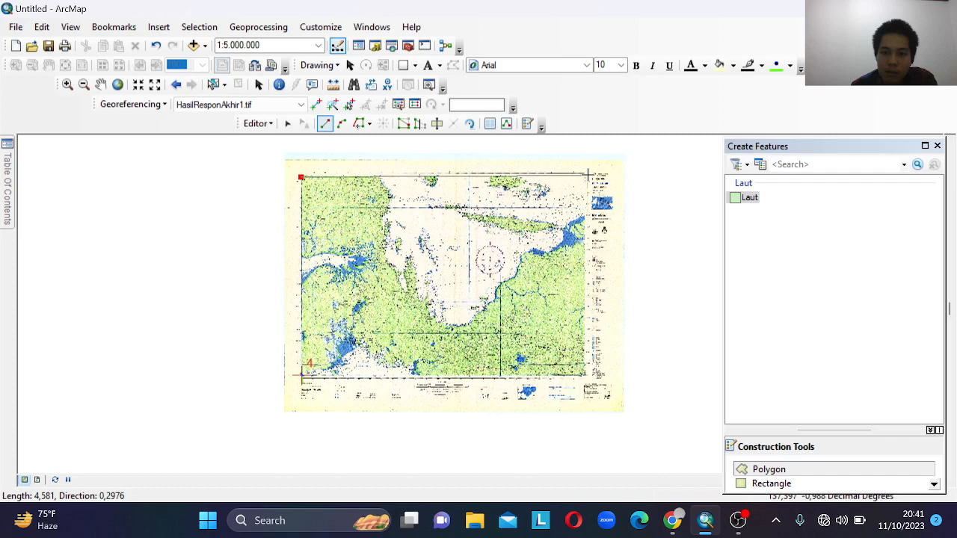
left_click(587, 176)
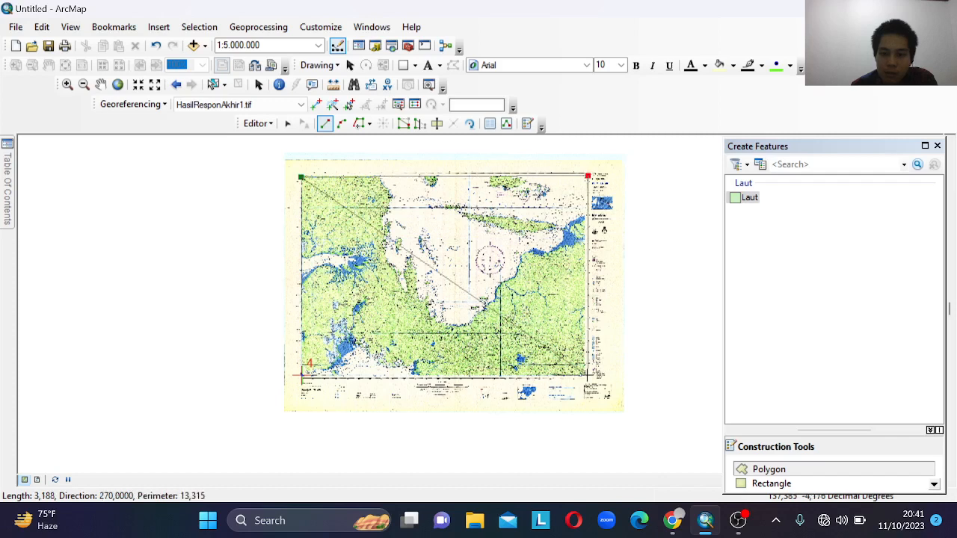
left_click(587, 375)
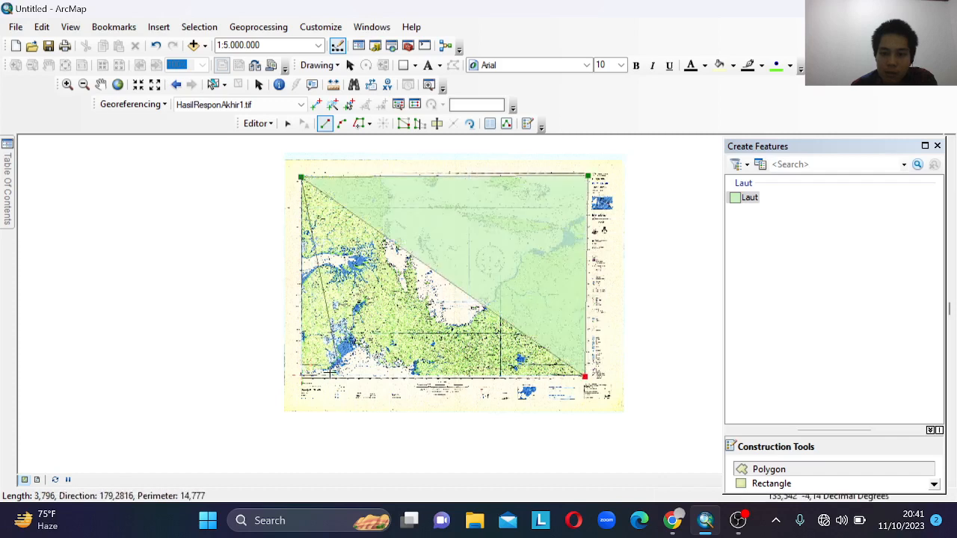
left_click(303, 376)
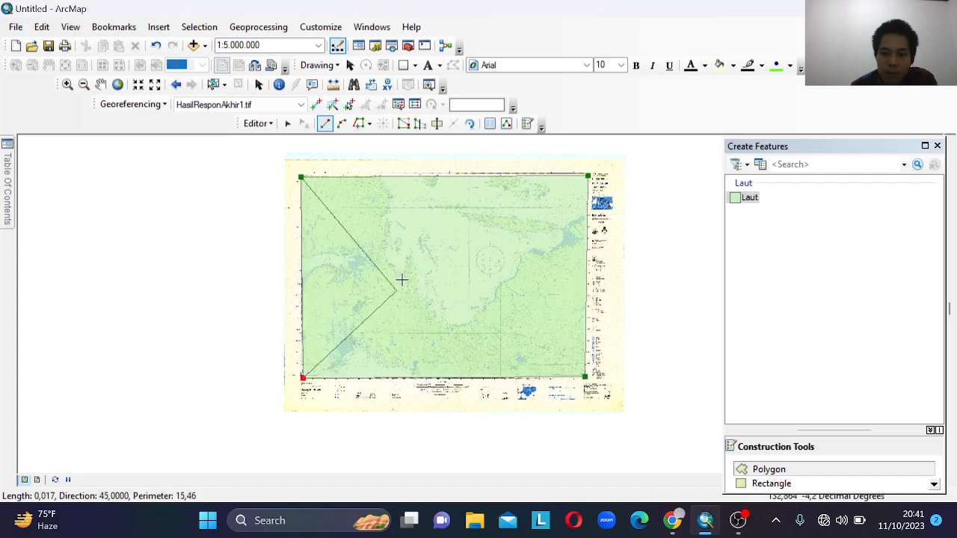
right_click(328, 332)
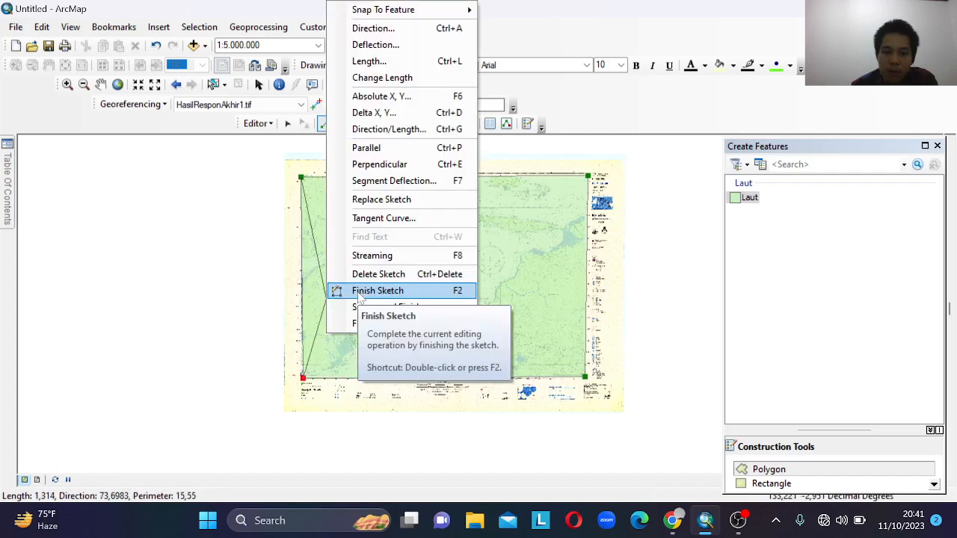
left_click(378, 291)
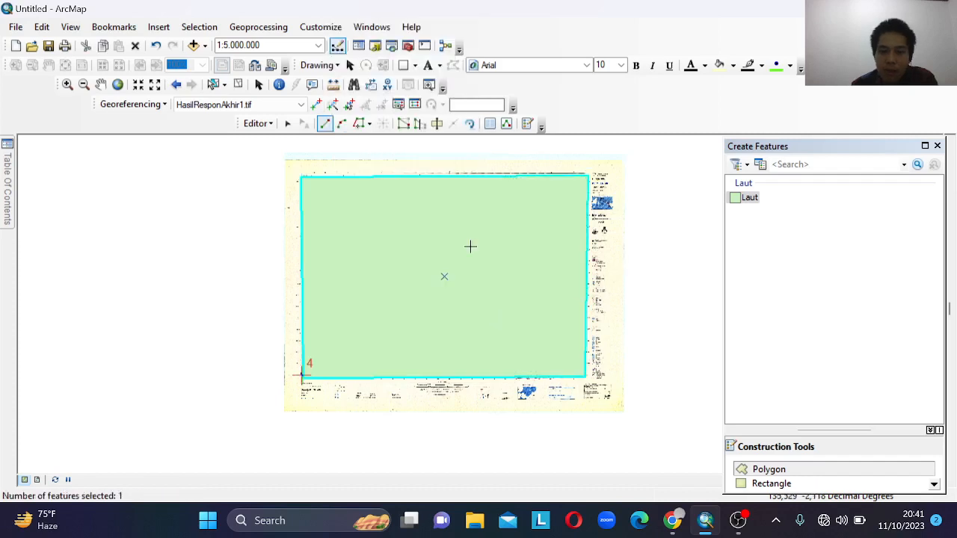
Change the Laut layer's fill symbol to the ESRI Blue preset
left_click(9, 150)
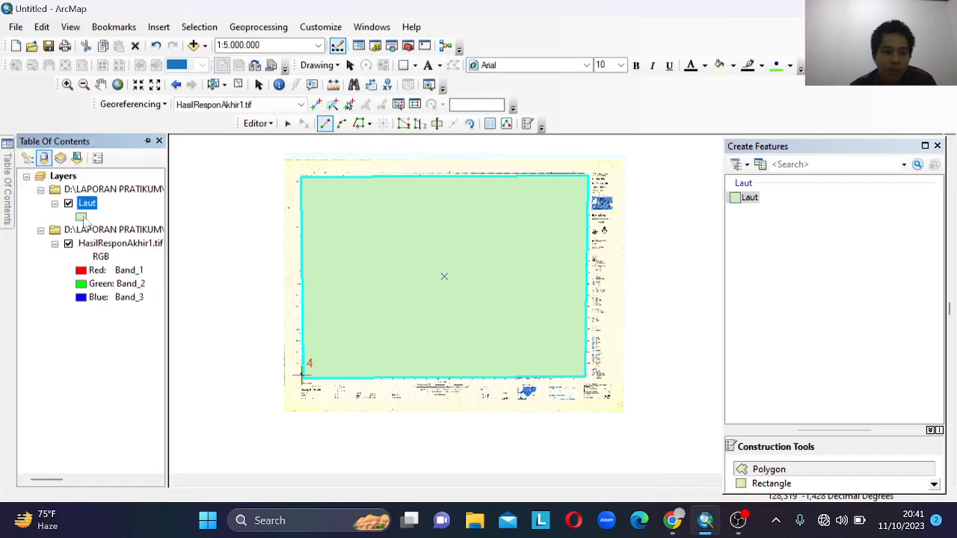
left_click(82, 218)
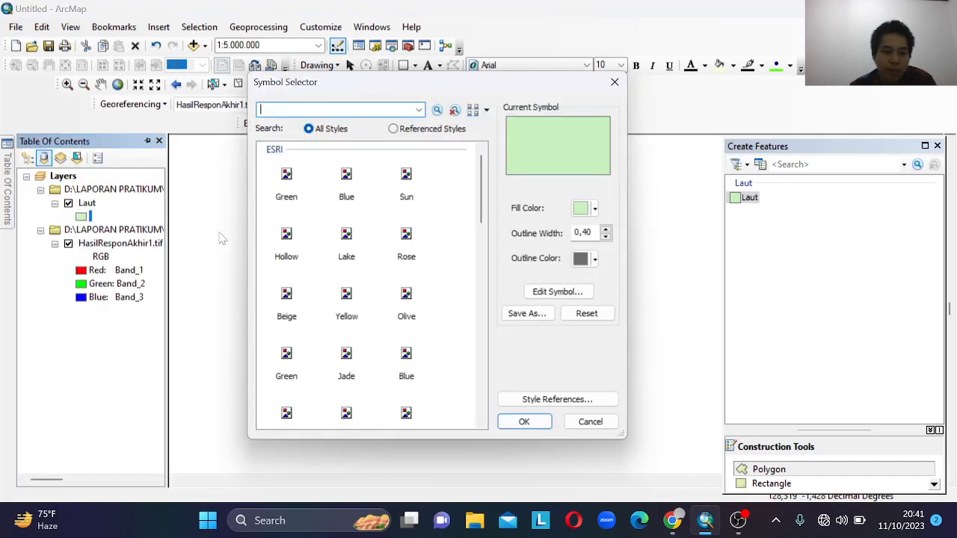
left_click(347, 178)
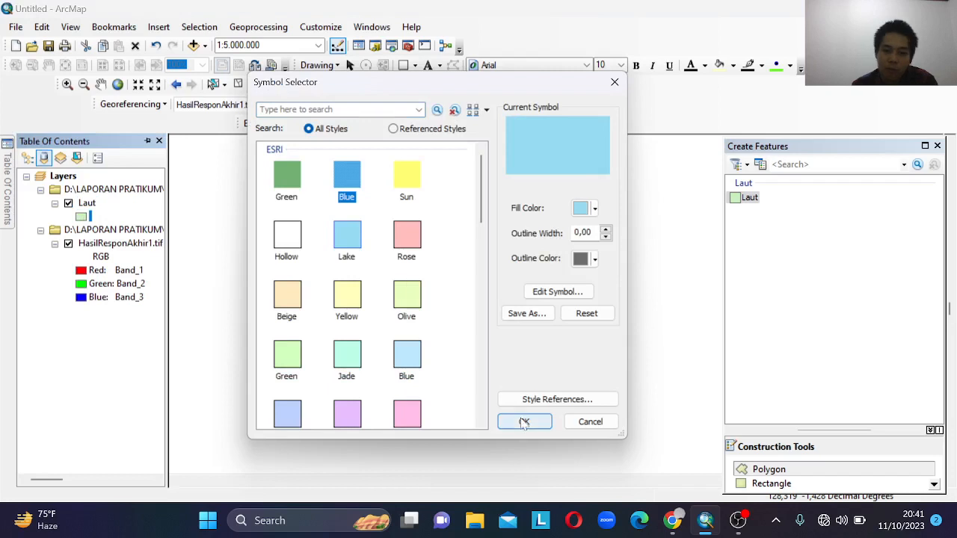
left_click(524, 422)
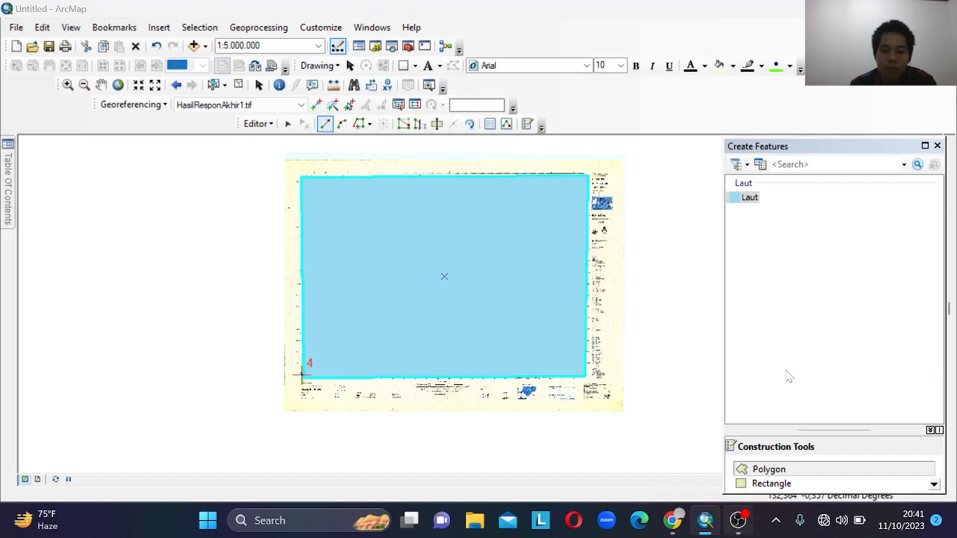
left_click(738, 520)
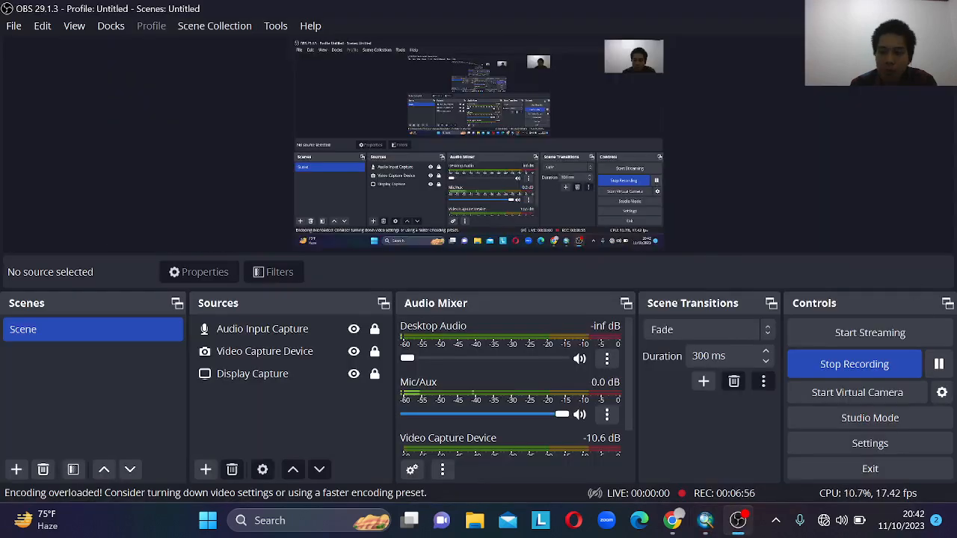
left_click(705, 520)
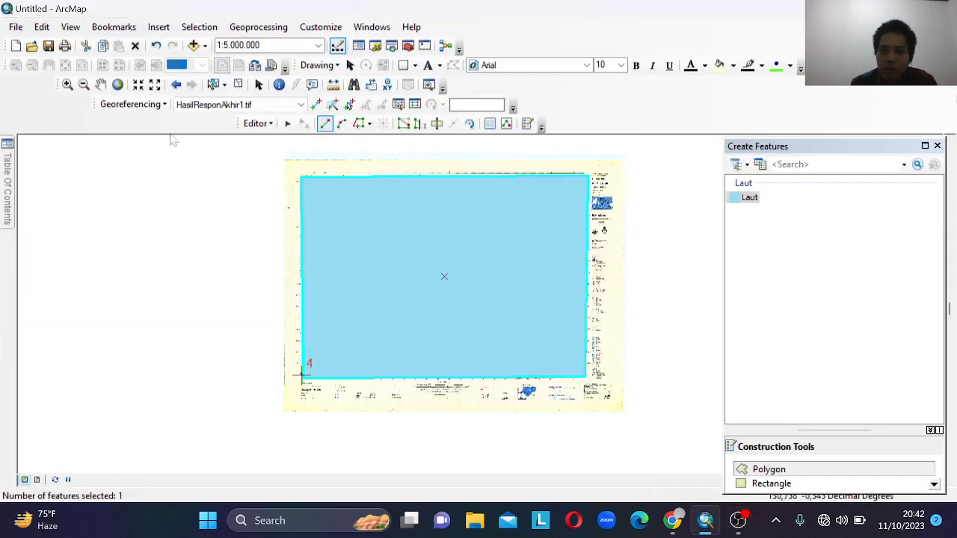
Stop the edit session on the Laut layer
left_click(270, 124)
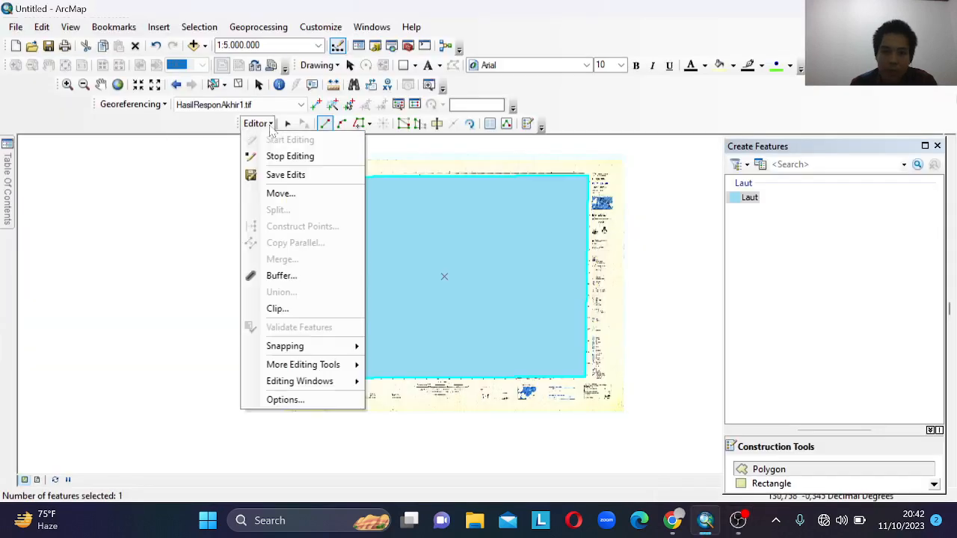
left_click(289, 157)
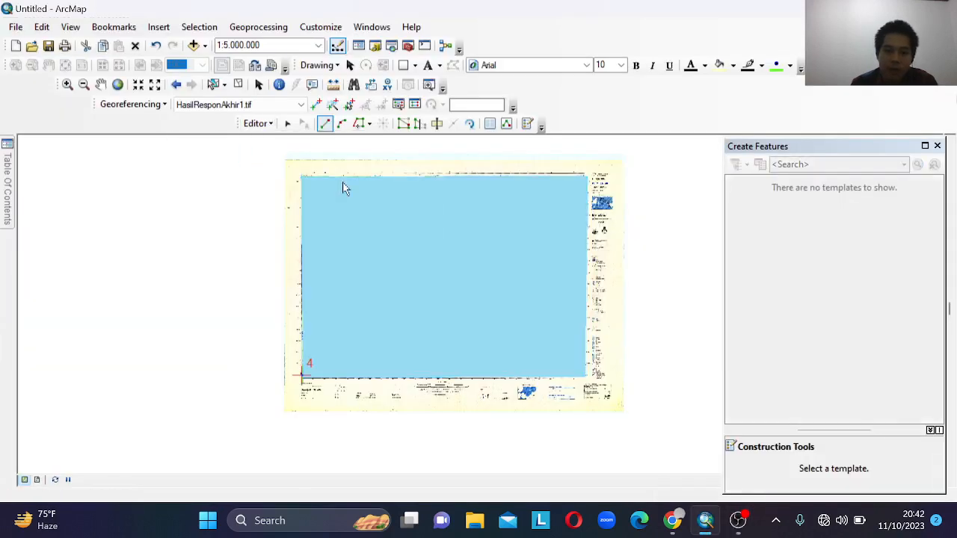
mouse_move(7, 196)
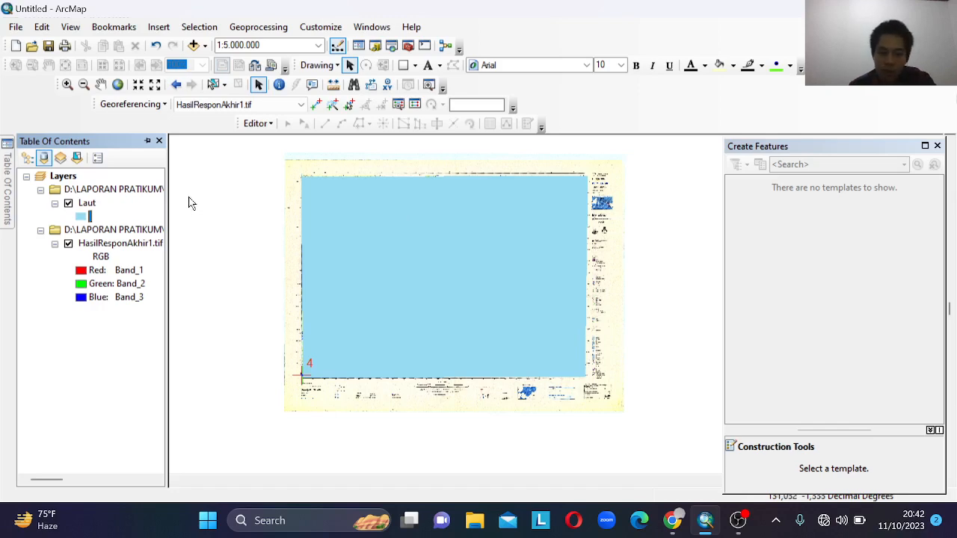
Start creating another new shapefile in the file respon akhir folder
left_click(321, 26)
mouse_move(366, 26)
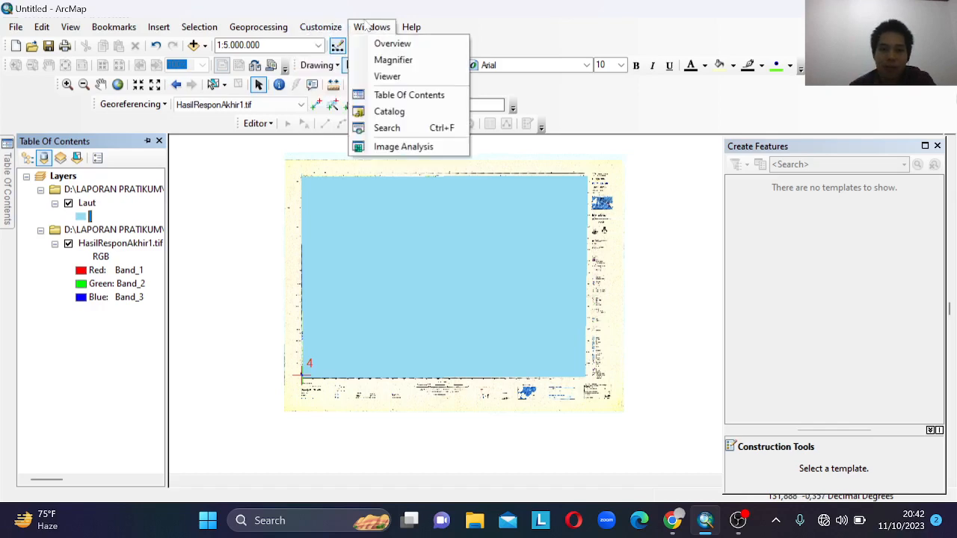
left_click(387, 113)
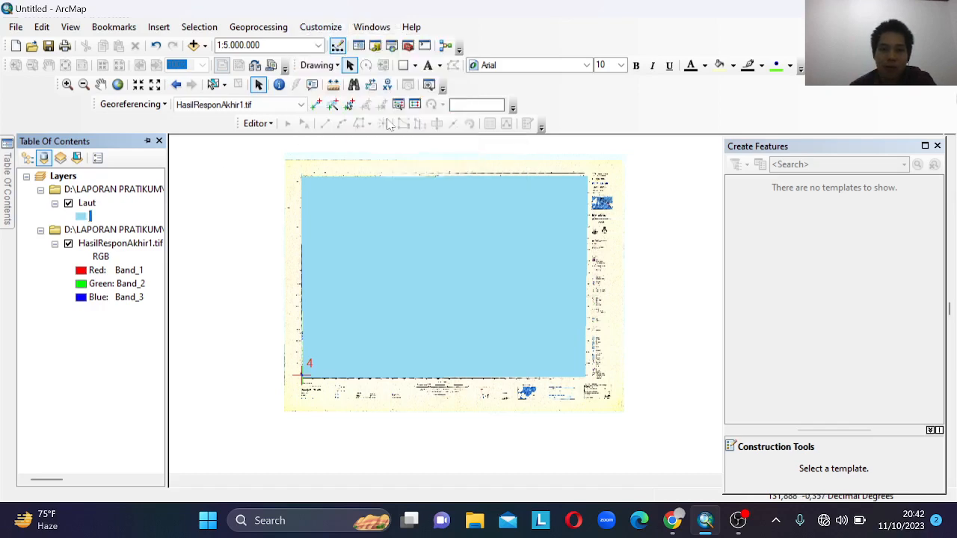
right_click(818, 338)
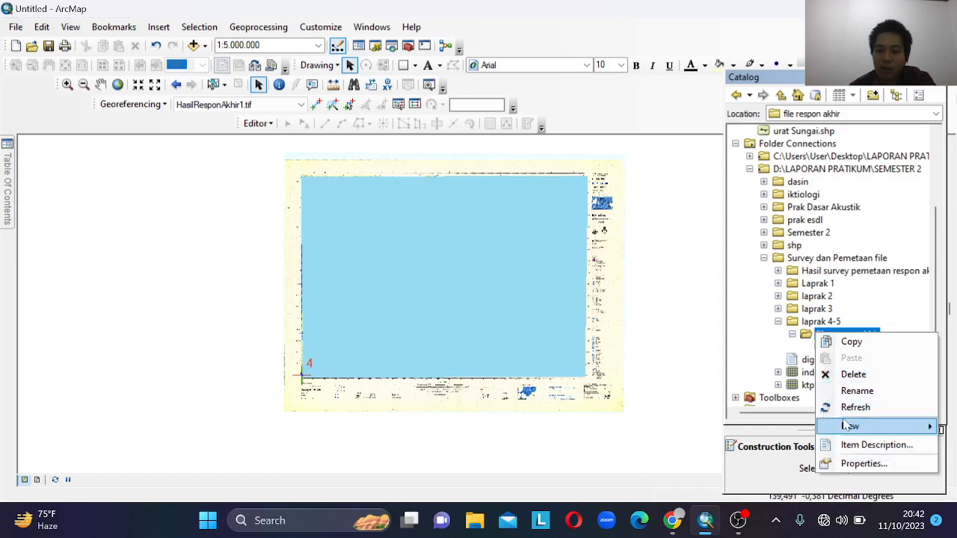
mouse_move(847, 425)
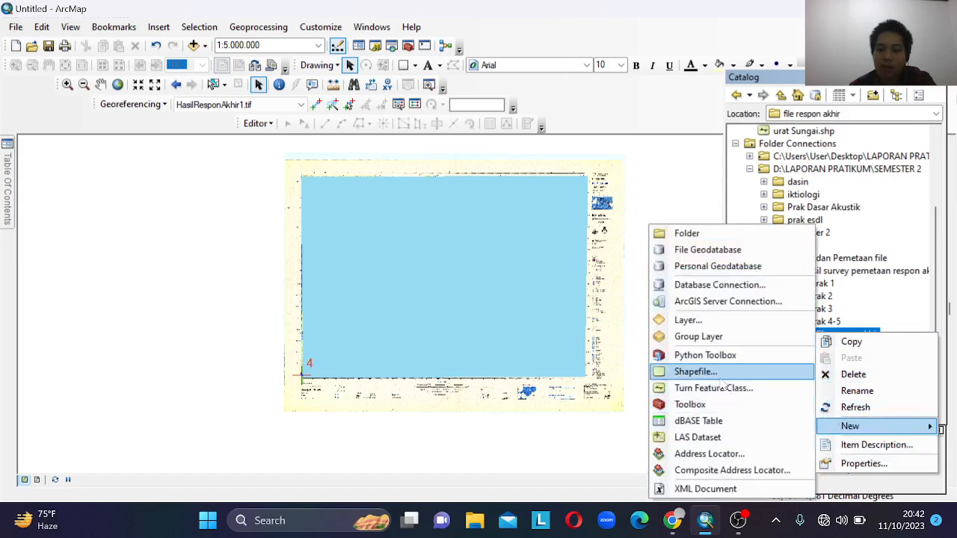
left_click(717, 373)
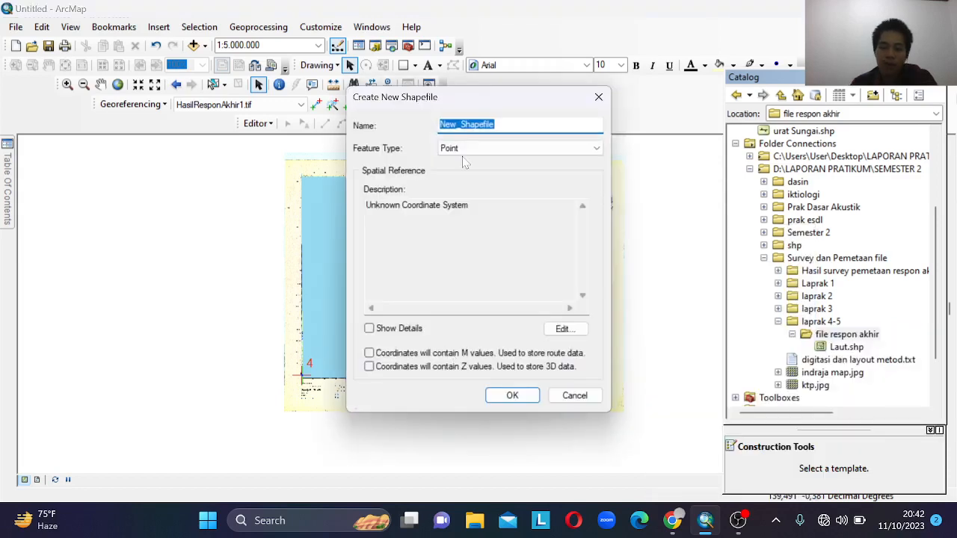
Name the shapefile Daratan, set its feature type to Polygon and its coordinate system to WGS 1984, and create it
type("Daratan")
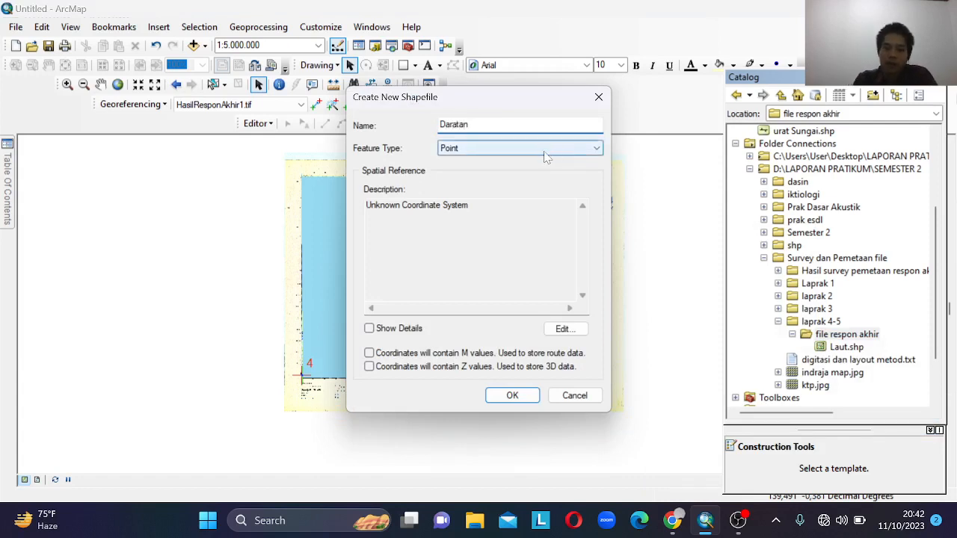
left_click(474, 149)
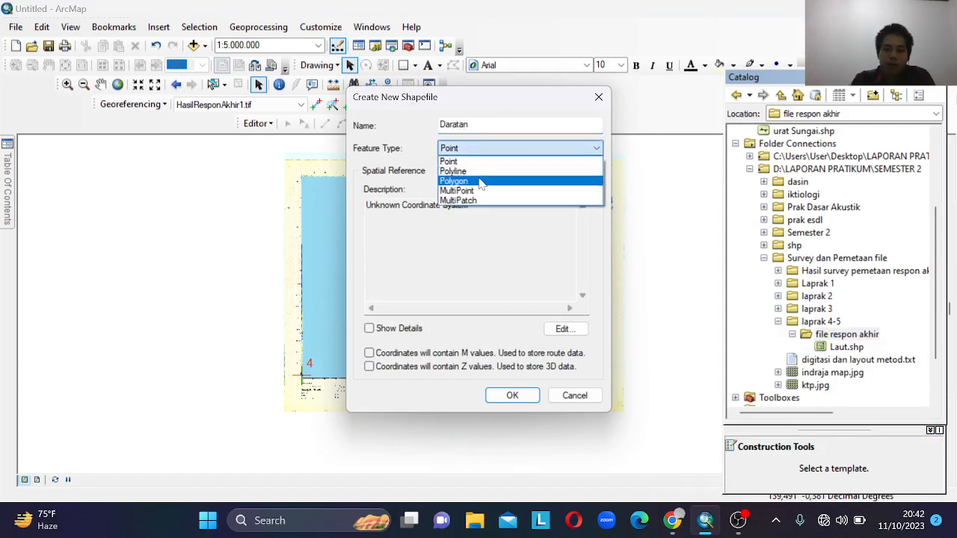
left_click(474, 183)
left_click(561, 329)
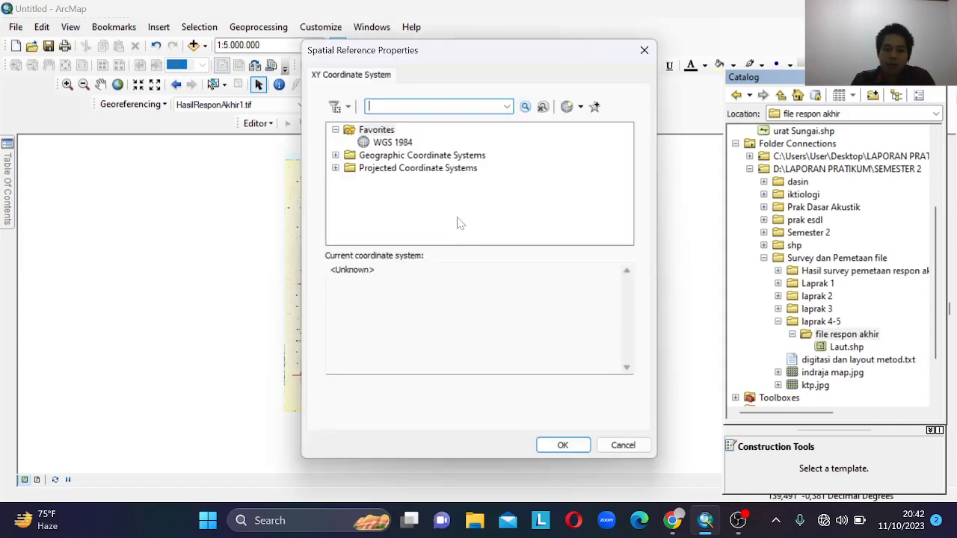
left_click(393, 142)
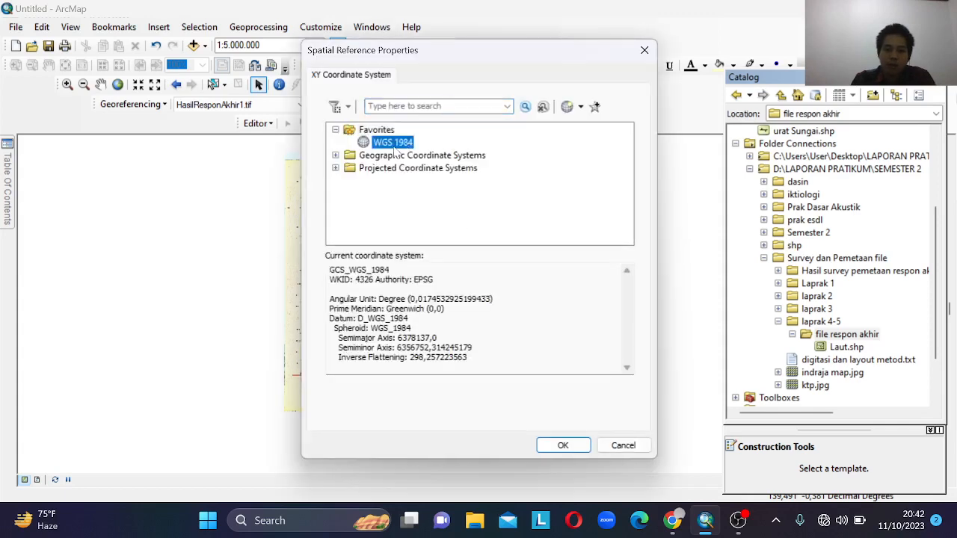
left_click(557, 447)
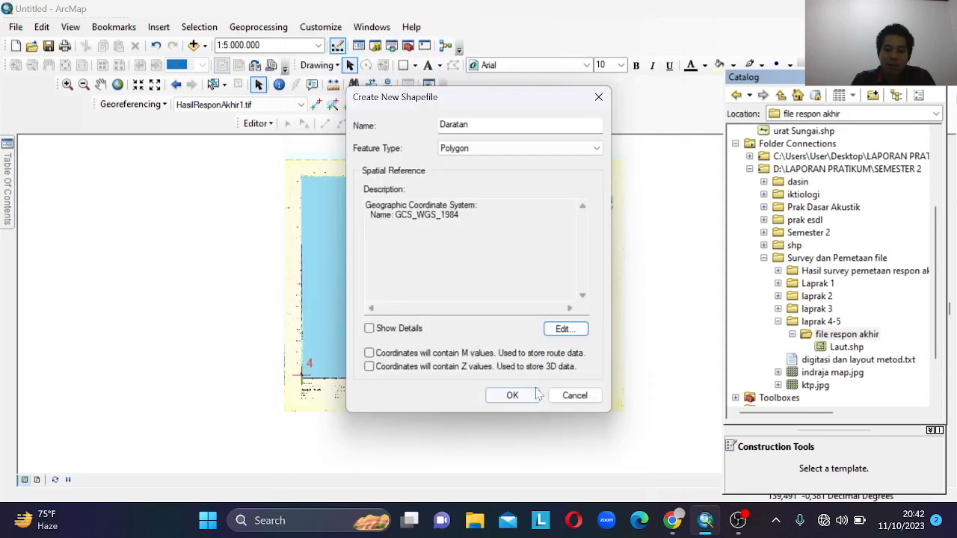
left_click(512, 395)
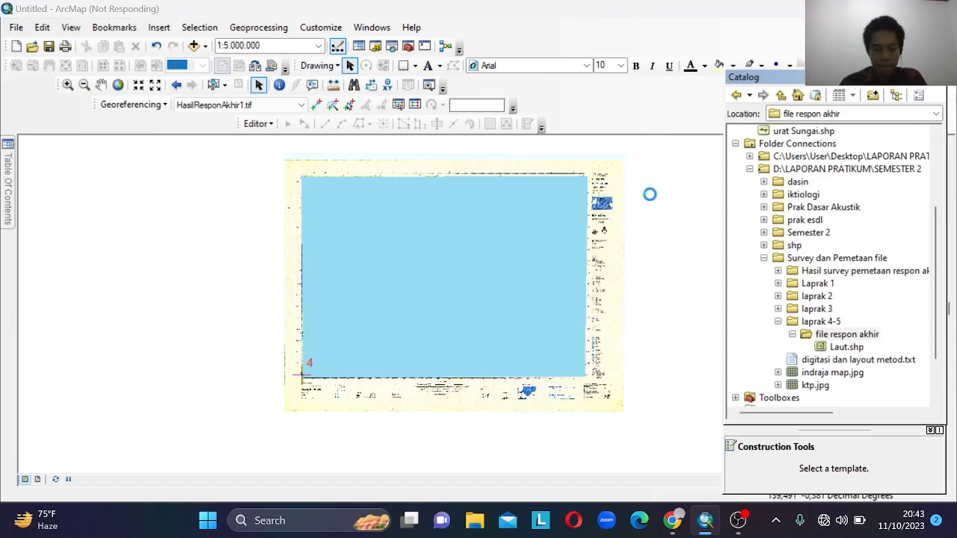
left_click(738, 520)
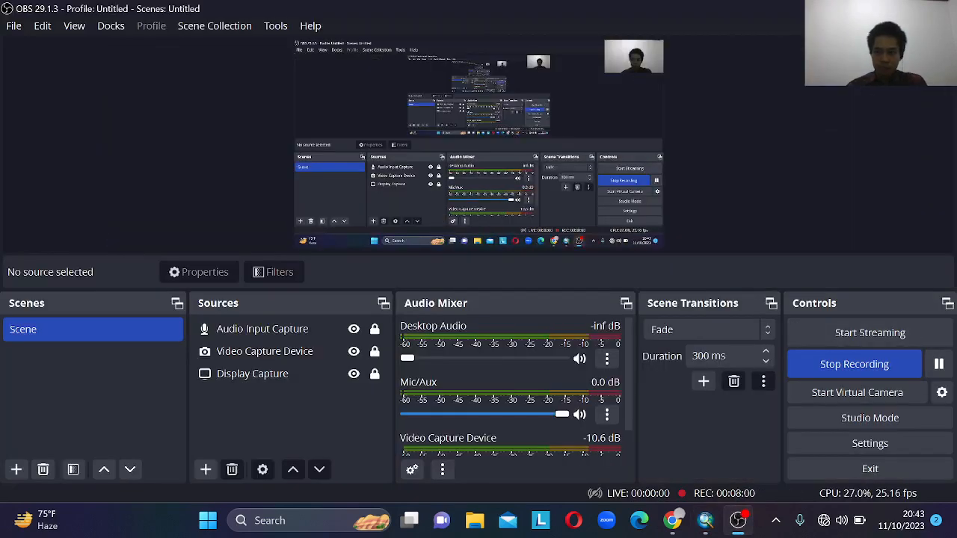
left_click(870, 8)
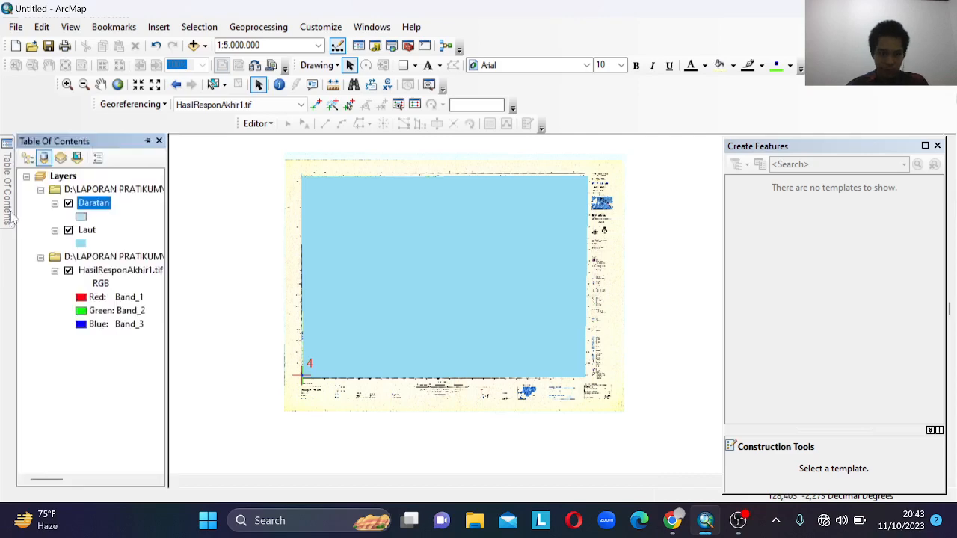
Hide the Laut layer that covers the scanned map
left_click(70, 232)
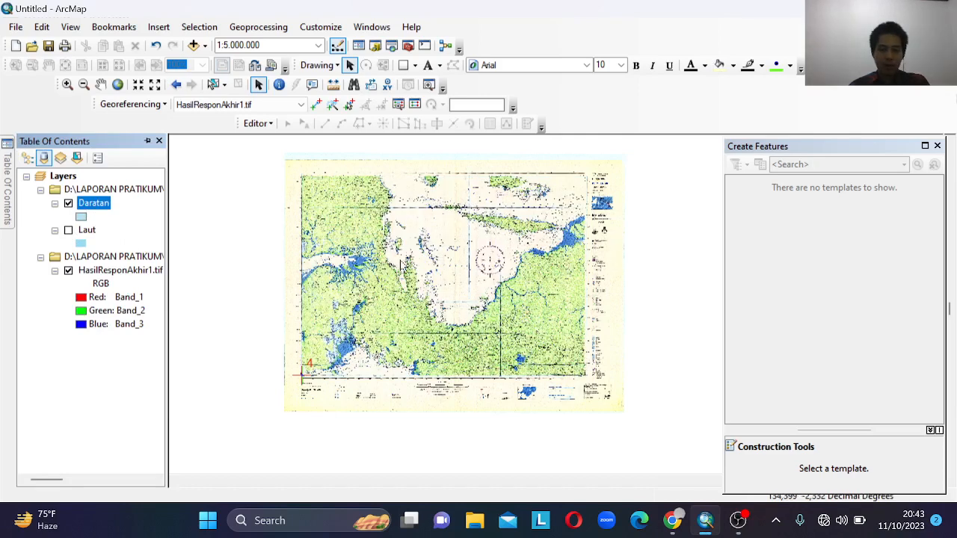
scroll(415, 239, "down", 2)
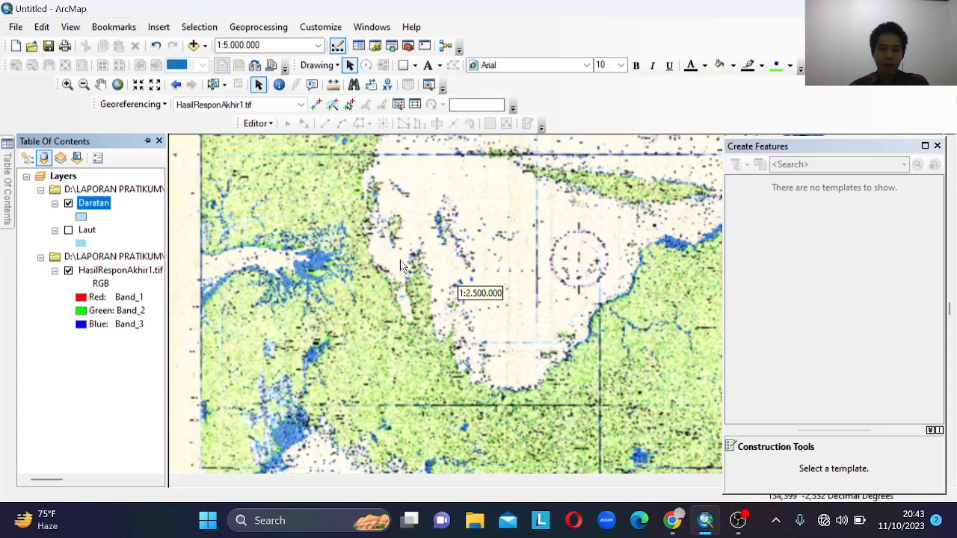
scroll(401, 267, "up", 2)
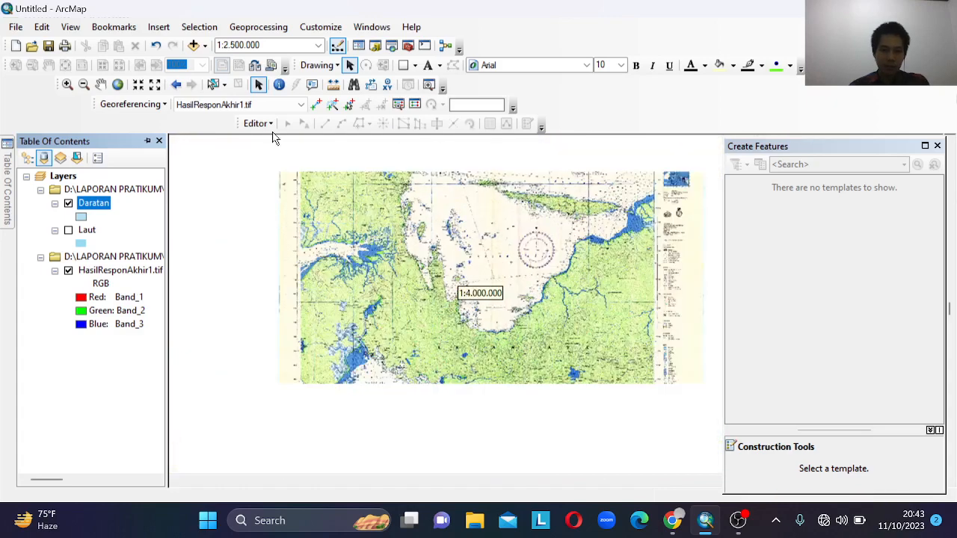
Start an edit session and choose the Daratan feature template with the Polygon construction tool
left_click(258, 123)
left_click(293, 141)
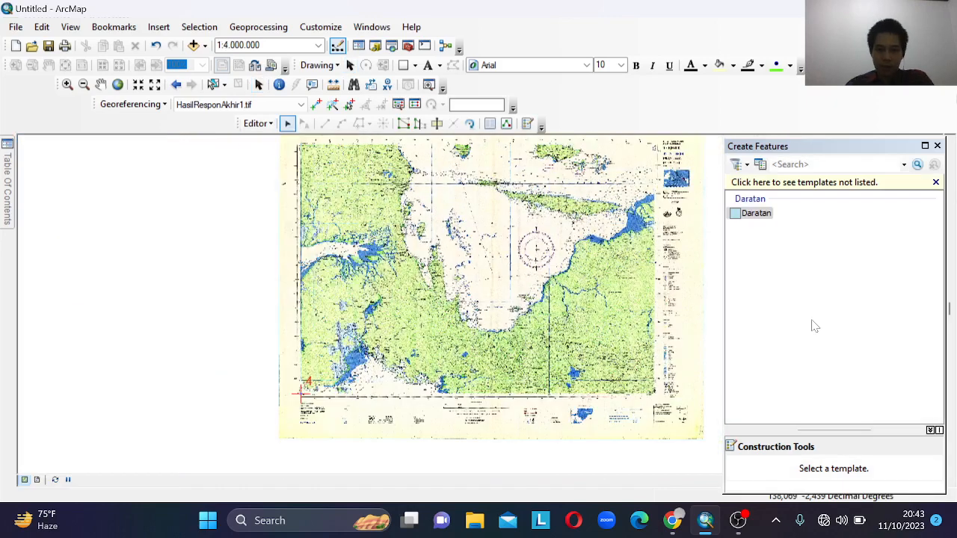
left_click(756, 213)
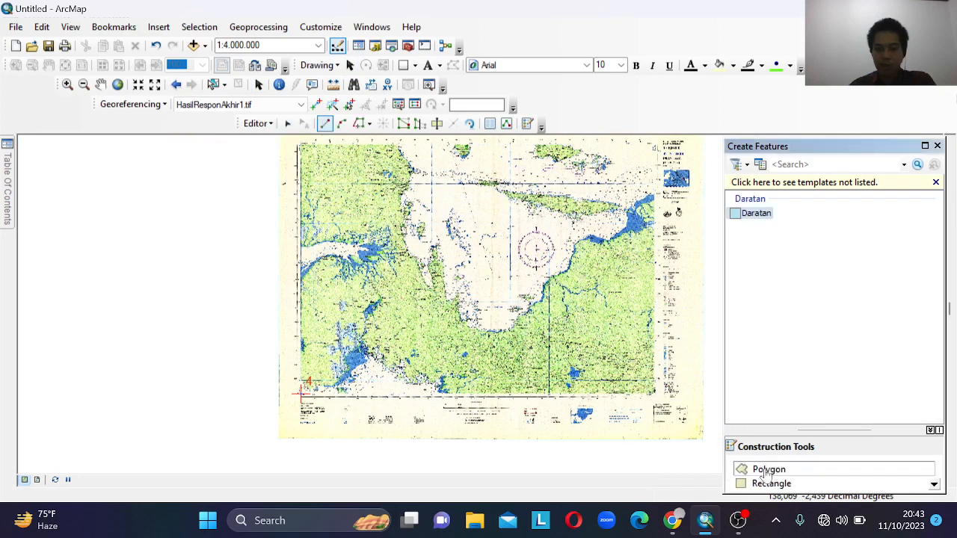
Trace the Daratan polygon in streaming mode along the mainland coastline, from the map's eastern edge southwest along the bay
right_click(524, 254)
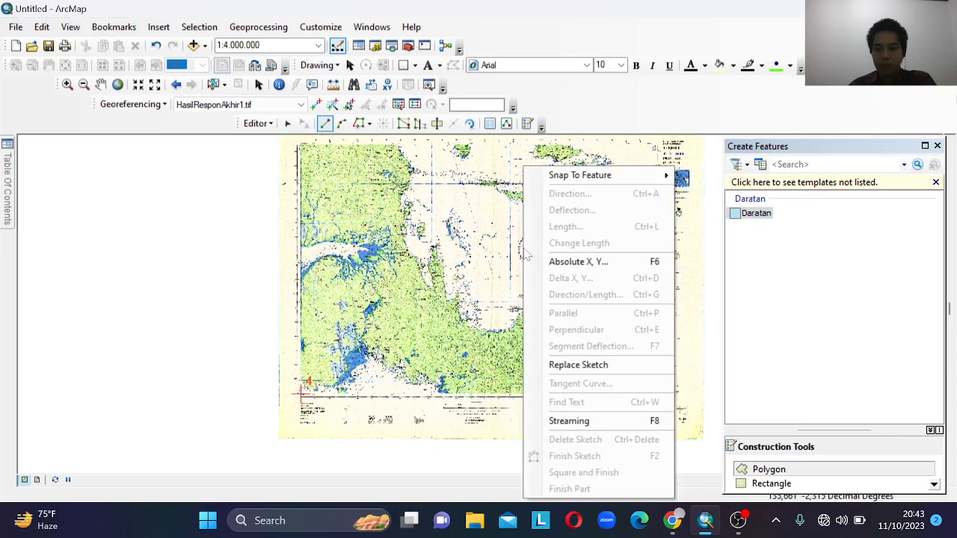
key("Escape")
scroll(644, 244, "down", 1)
scroll(644, 244, "up", 4)
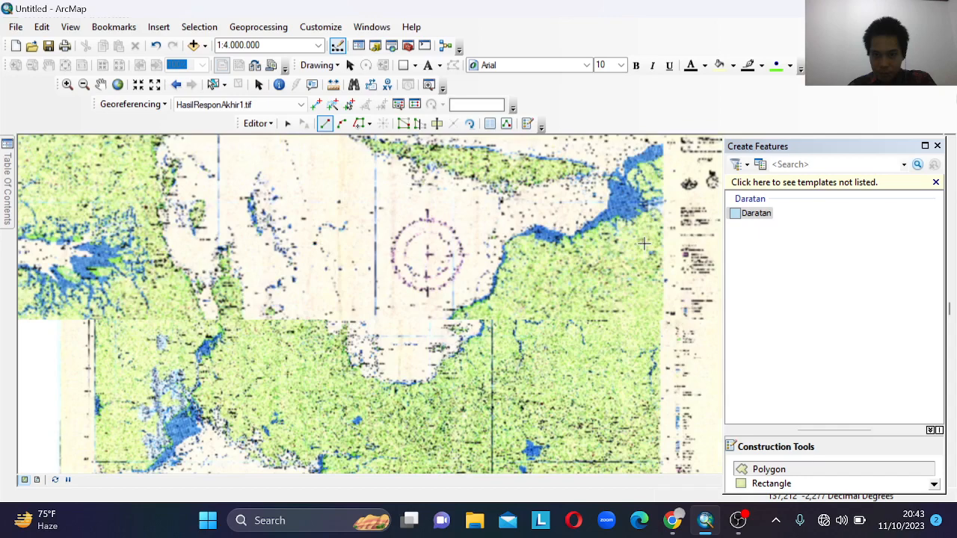
scroll(571, 218, "up", 2)
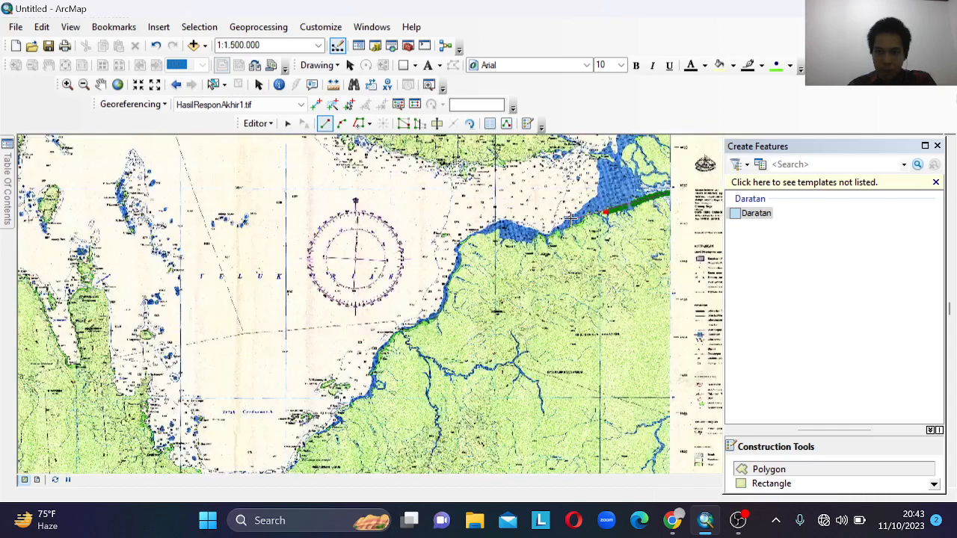
mouse_move(570, 218)
left_mouse_down()
mouse_move(454, 242)
mouse_move(405, 327)
left_mouse_up()
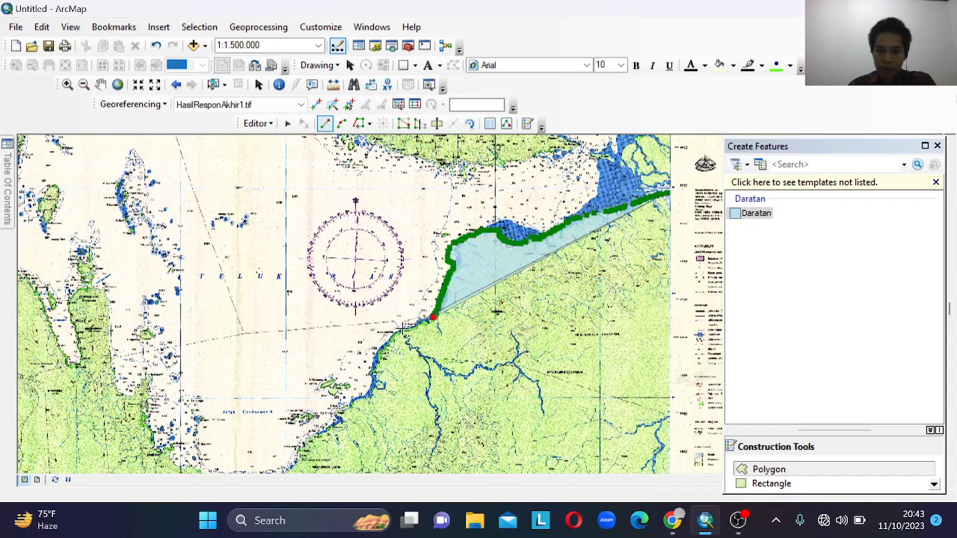
left_click_drag(404, 327, 338, 411)
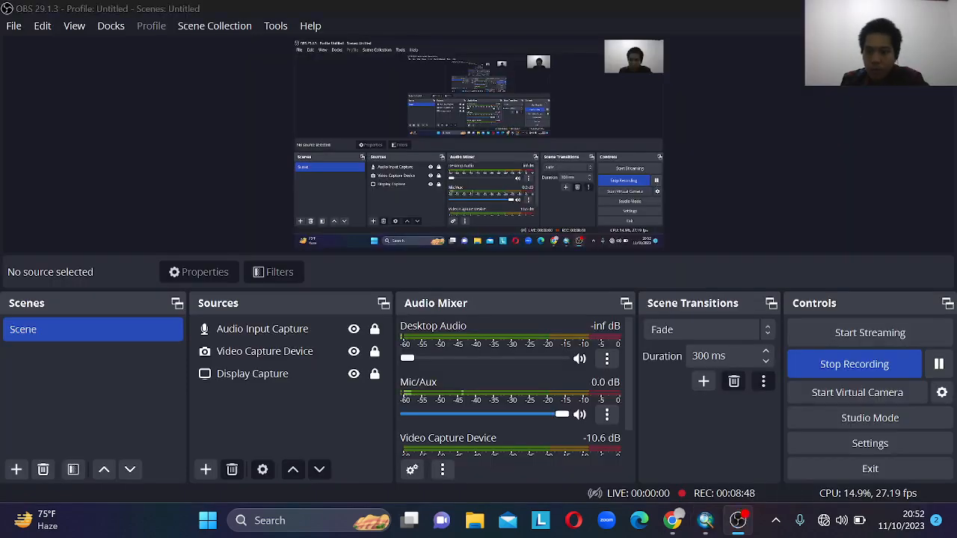
Change the Daratan layer's fill symbol to the borderless ESRI Green preset
left_click(871, 9)
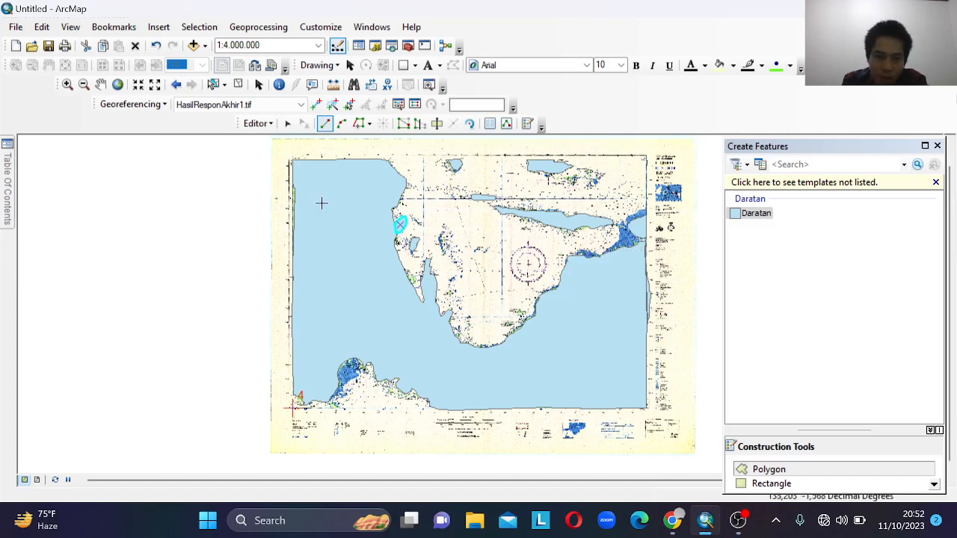
mouse_move(7, 179)
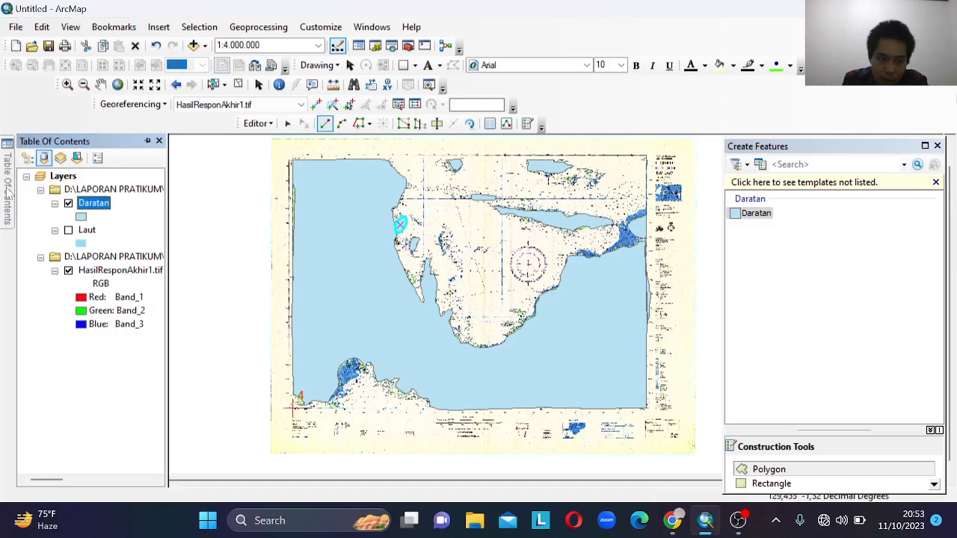
left_click(81, 217)
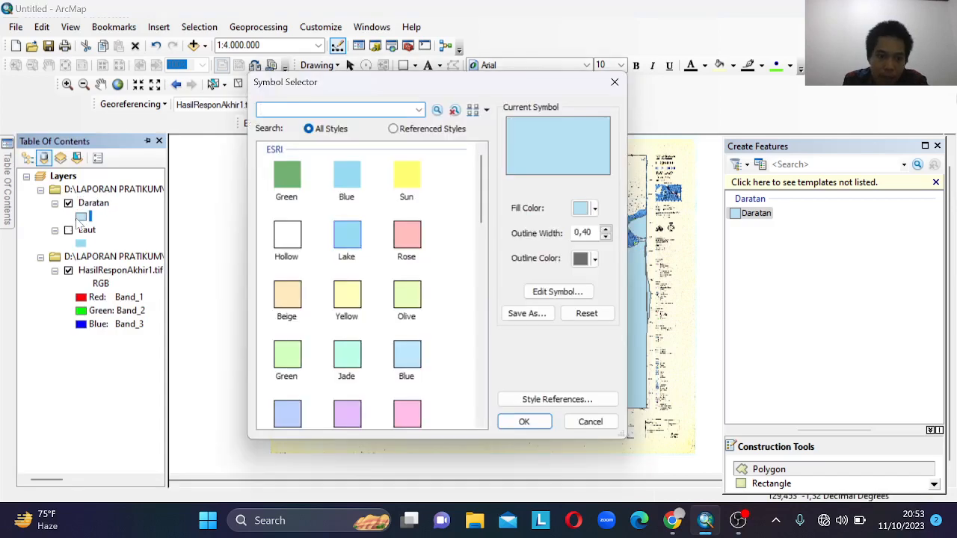
left_click(287, 178)
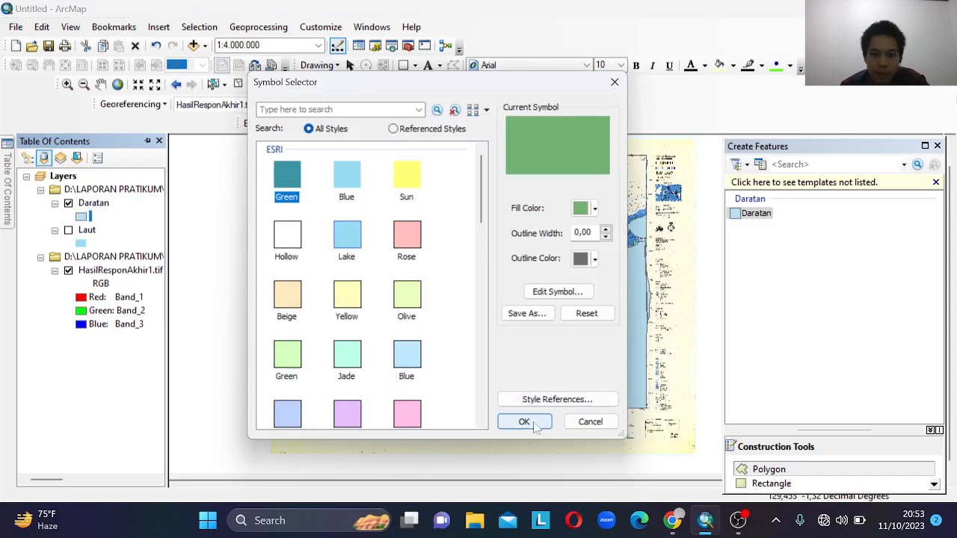
left_click(524, 421)
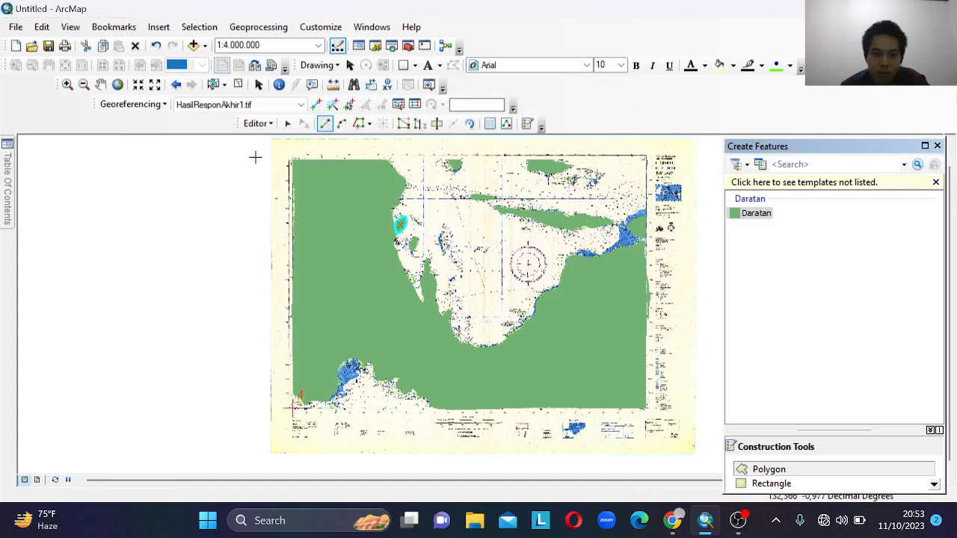
Save the edits made to the Daratan layer
left_click(257, 124)
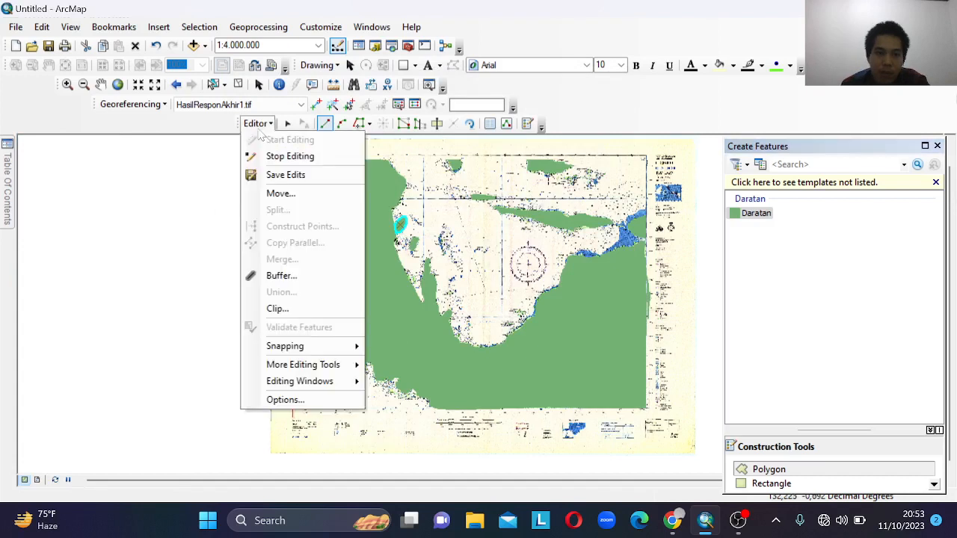
left_click(269, 175)
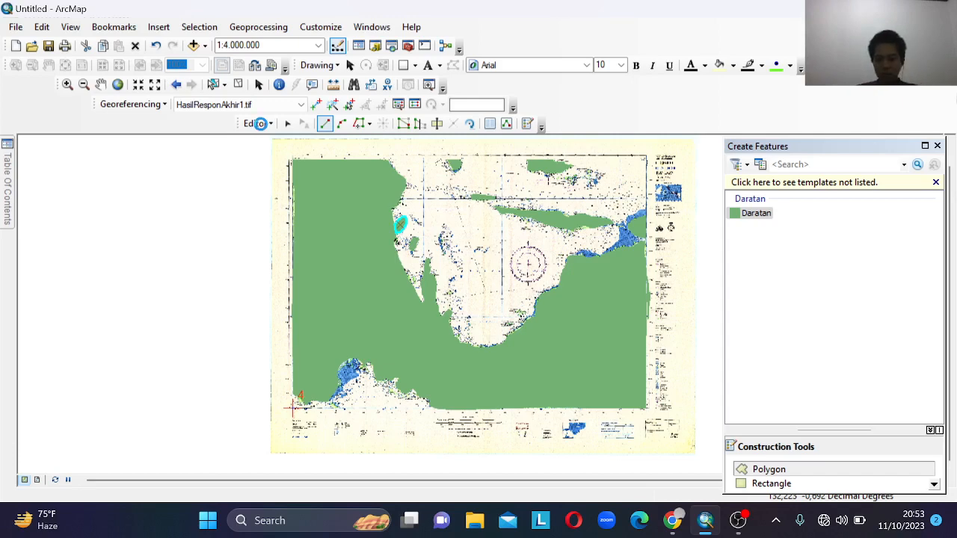
key("XF86MonBrightnessDown")
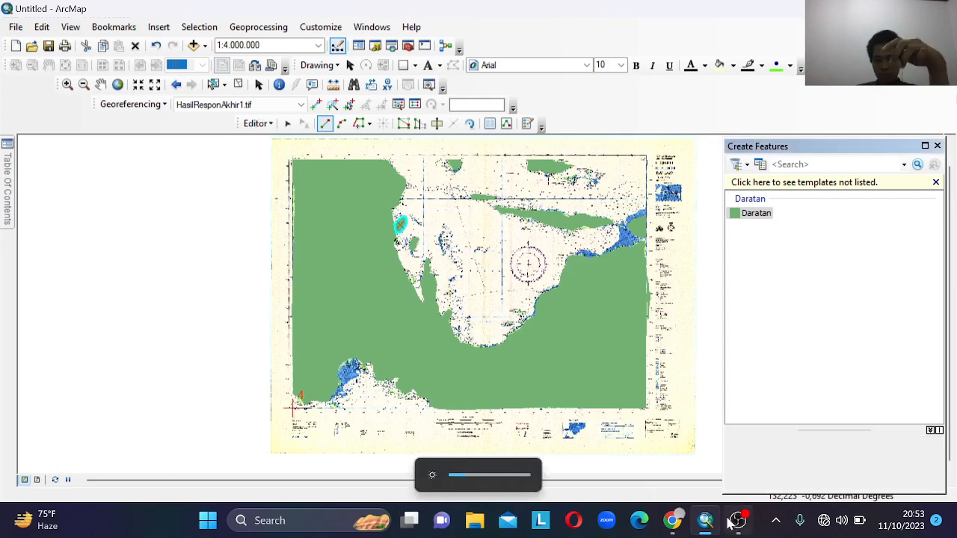
mouse_move(739, 520)
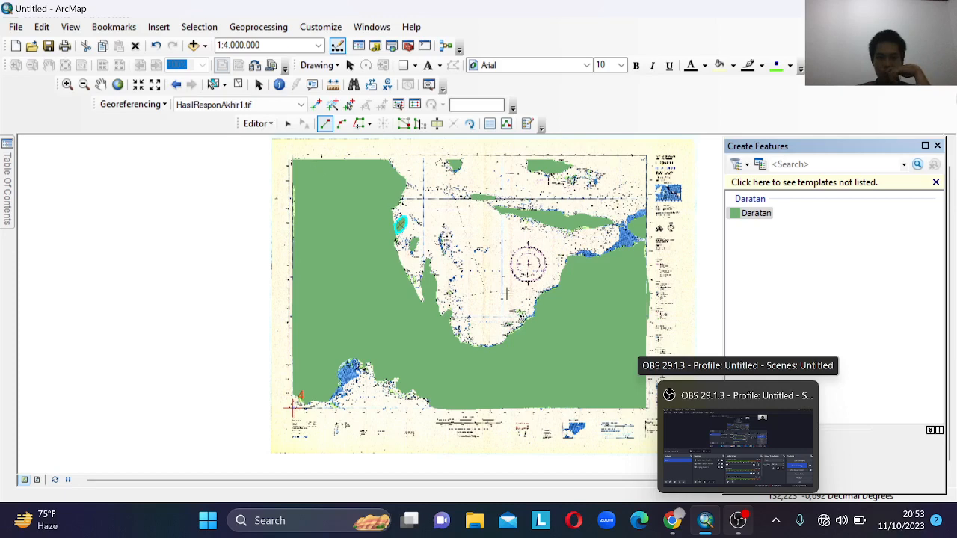
left_click(601, 374)
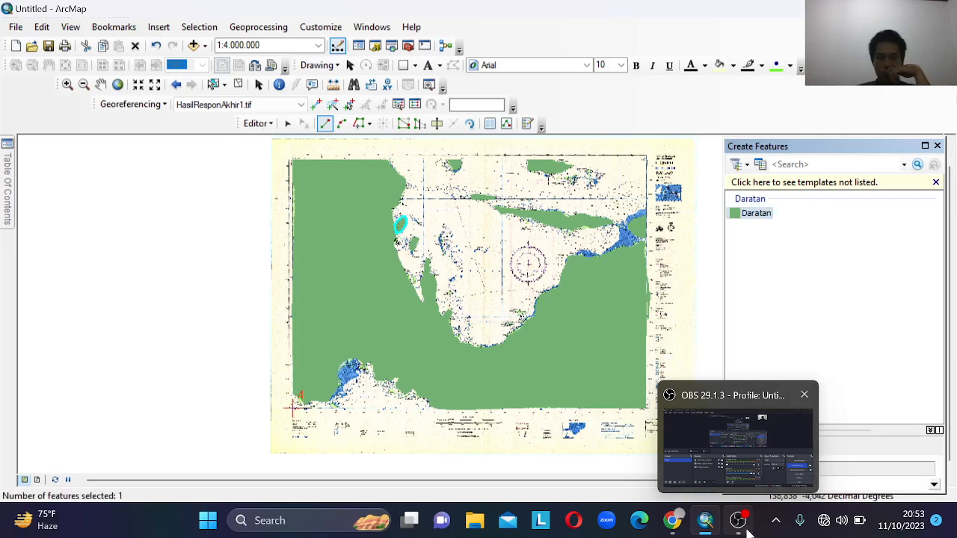
left_click(746, 527)
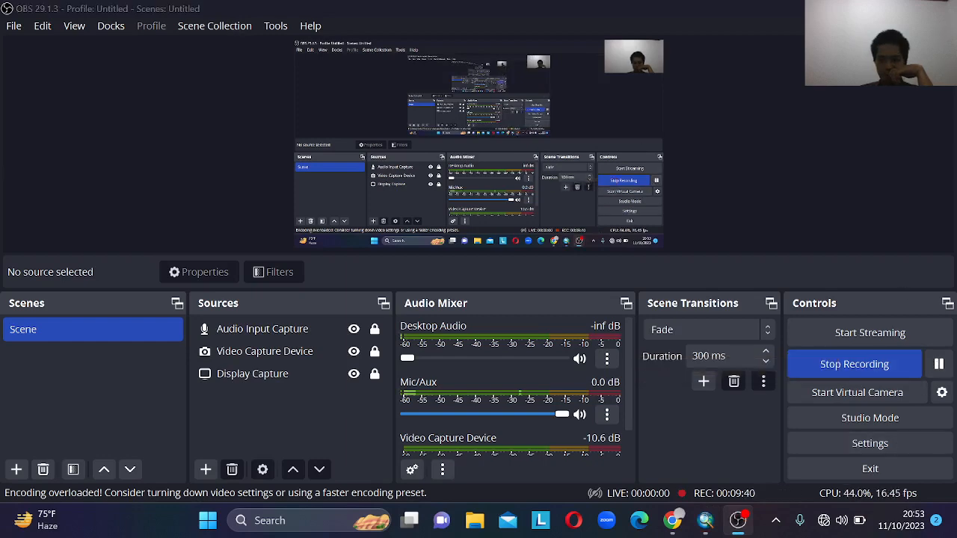
key("alt+Tab")
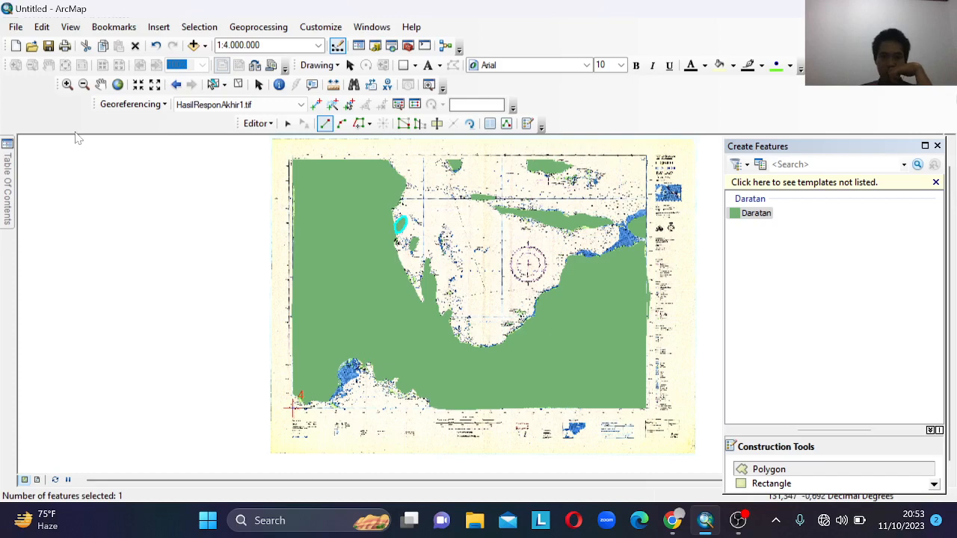
Turn on the Laut layer so it shows with Daratan, and stop the edit session
left_click(8, 159)
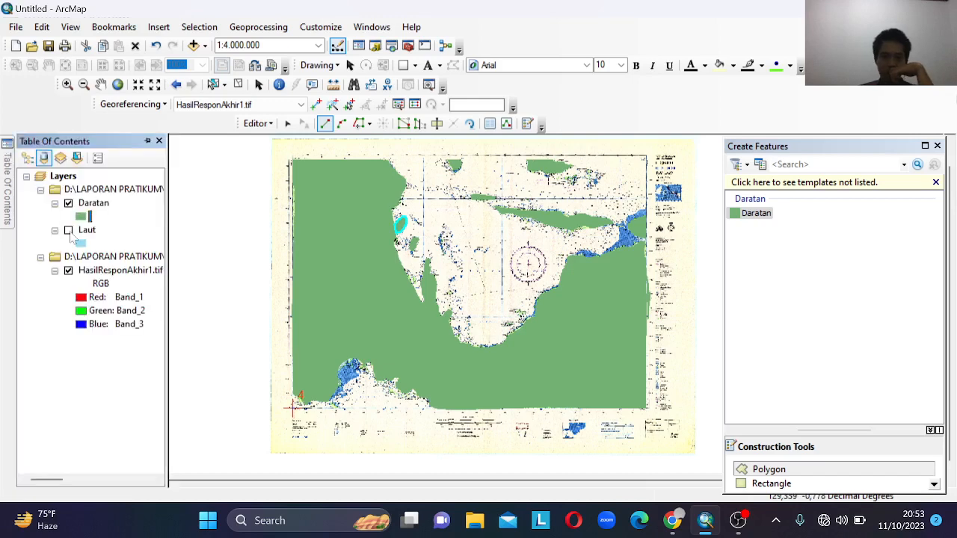
left_click(68, 230)
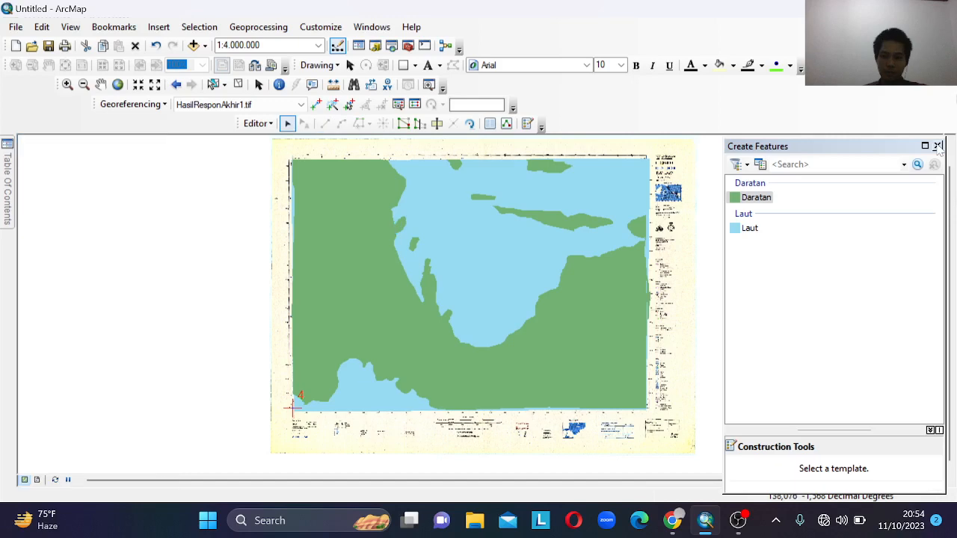
left_click(258, 123)
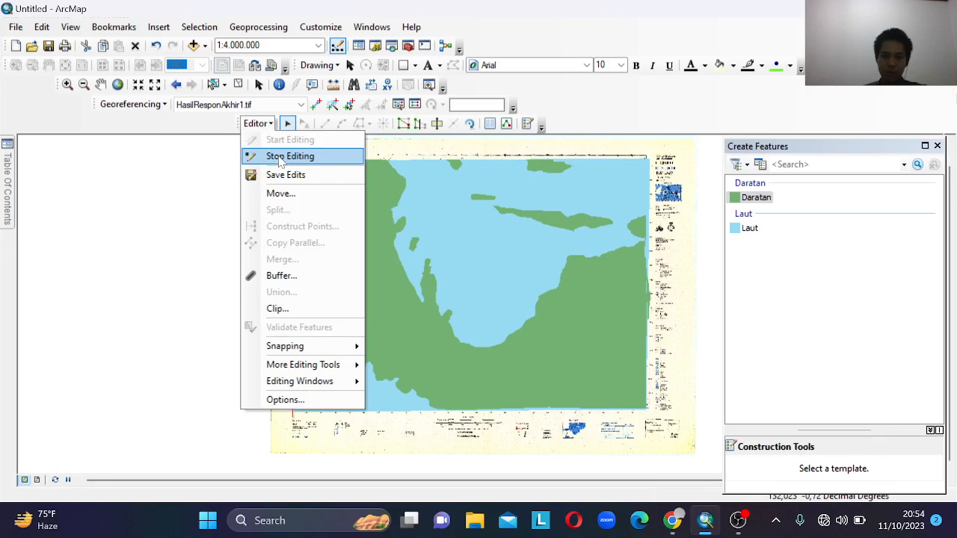
left_click(279, 156)
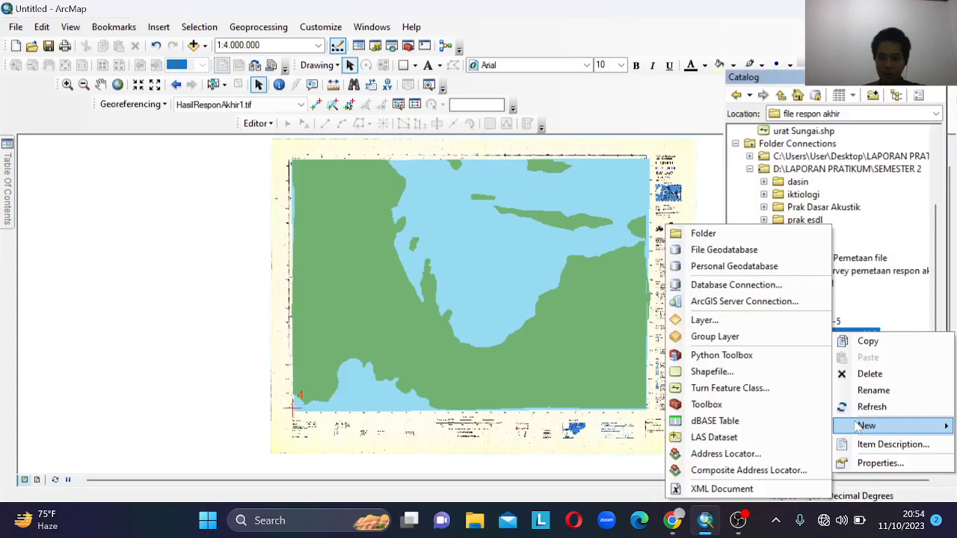
Create a Polyline shapefile named Sungai besar in the file respon akhir folder with the WGS 1984 coordinate system
left_click(711, 372)
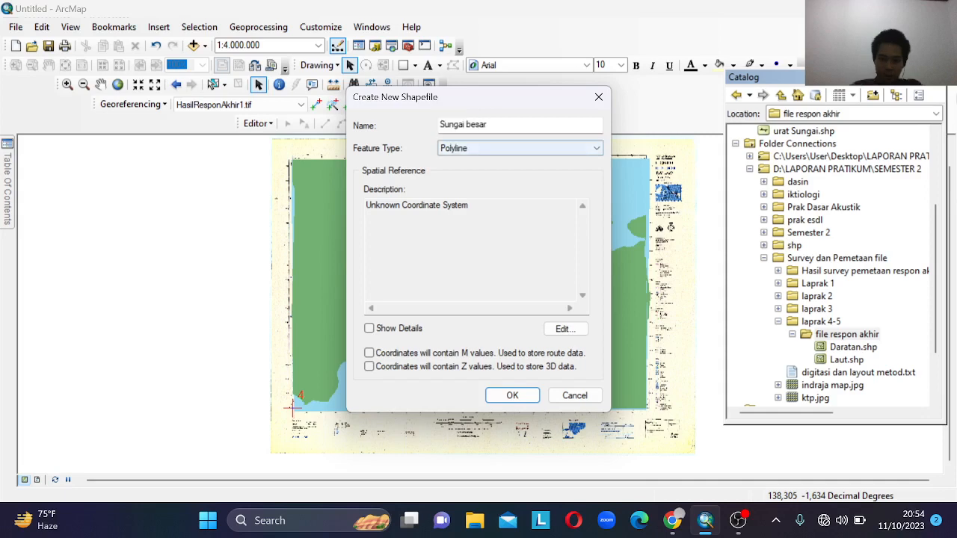
left_click(583, 337)
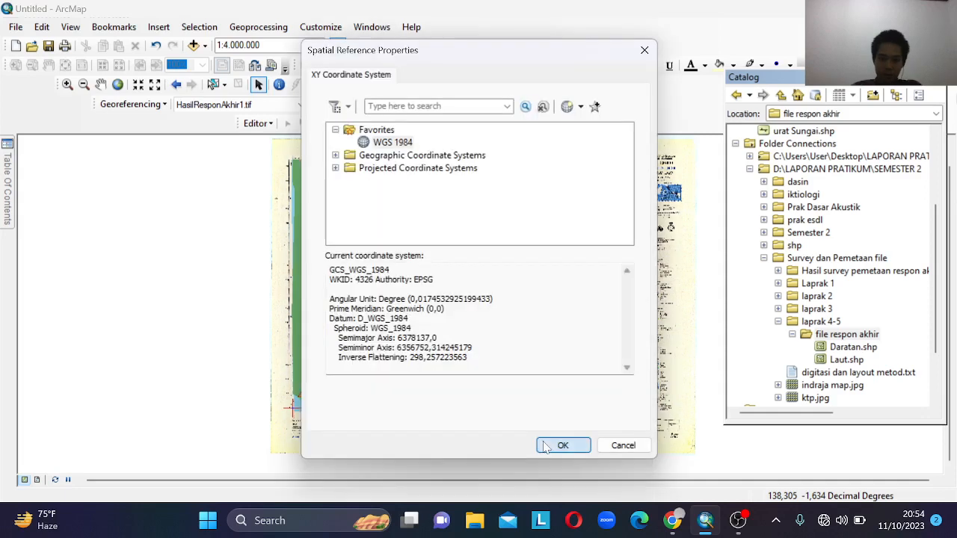
left_click(561, 445)
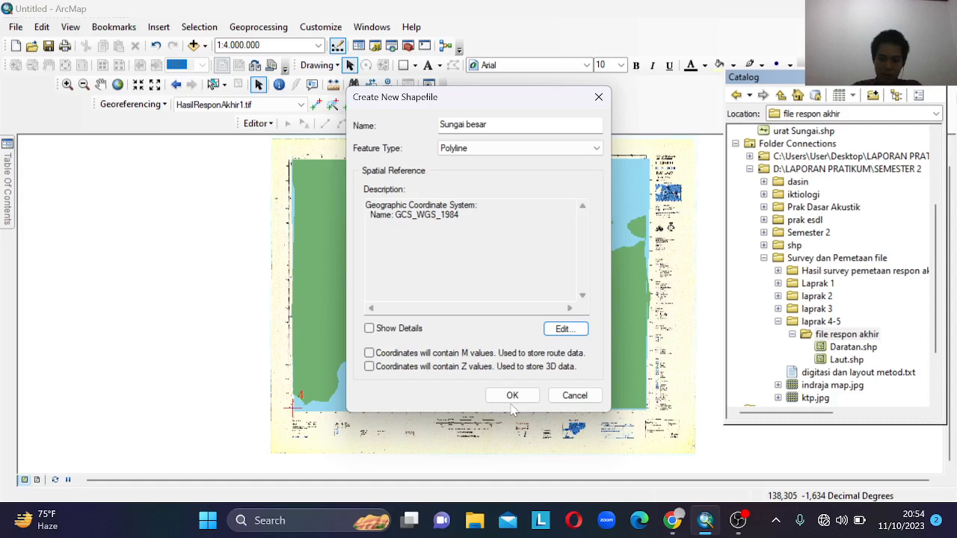
left_click(512, 397)
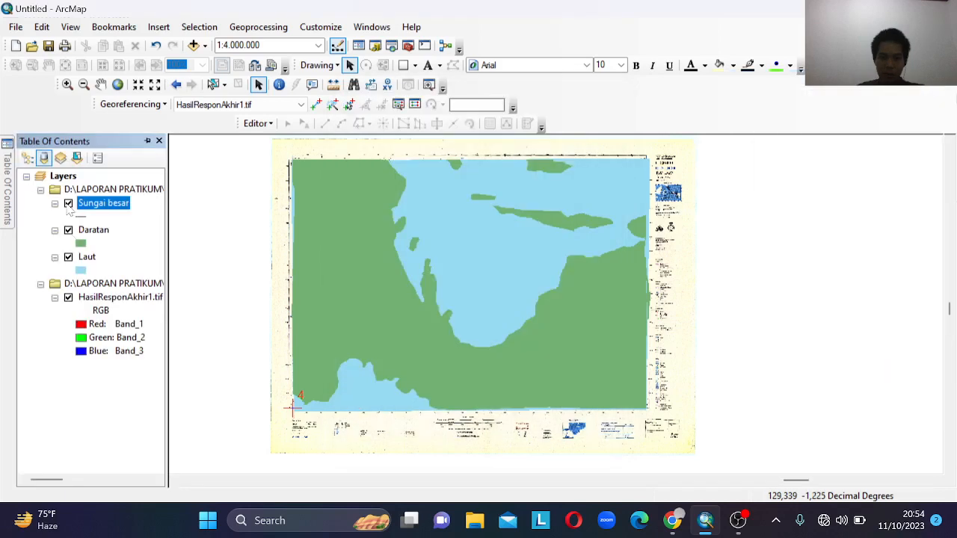
Hide the Daratan and Laut layers and search the Sungai besar line symbols for river
left_click(68, 204)
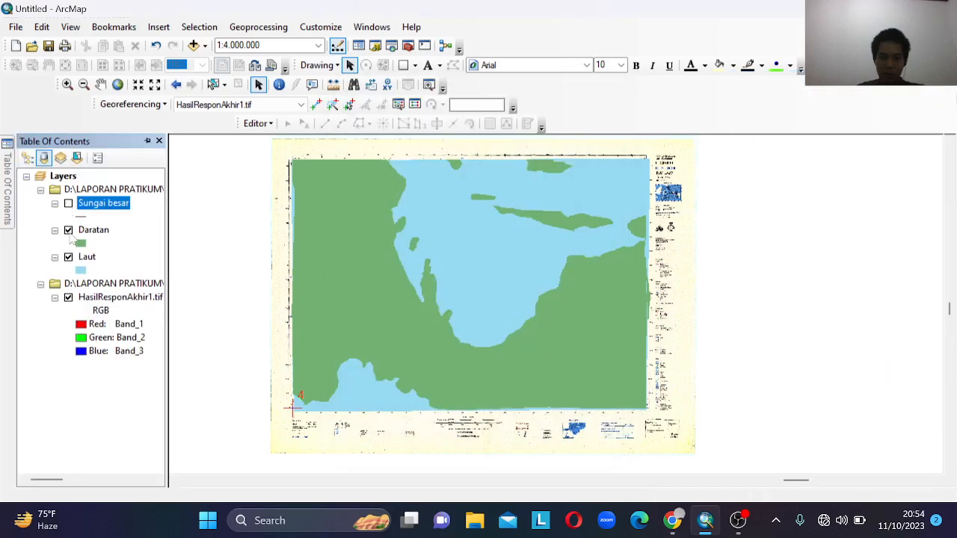
left_click(68, 230, "ctrl")
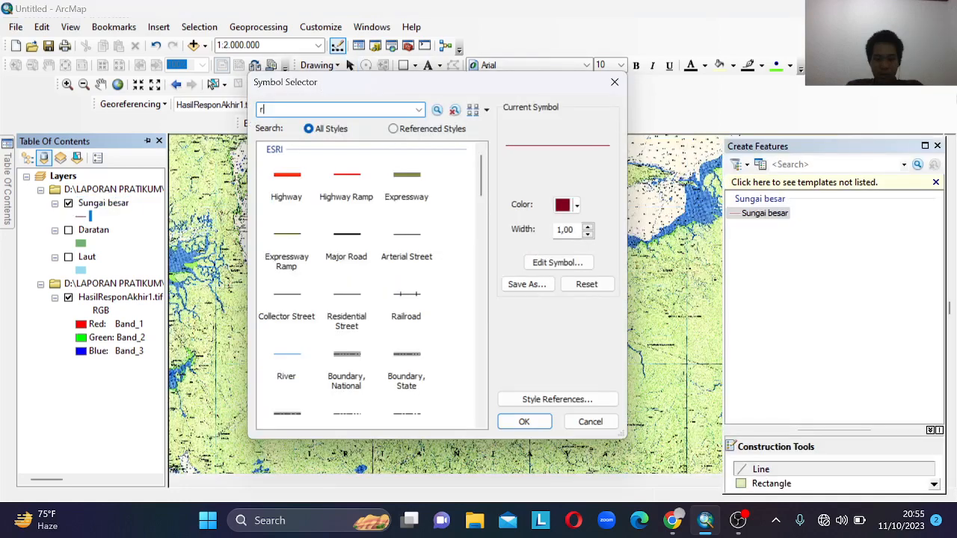
type("iver")
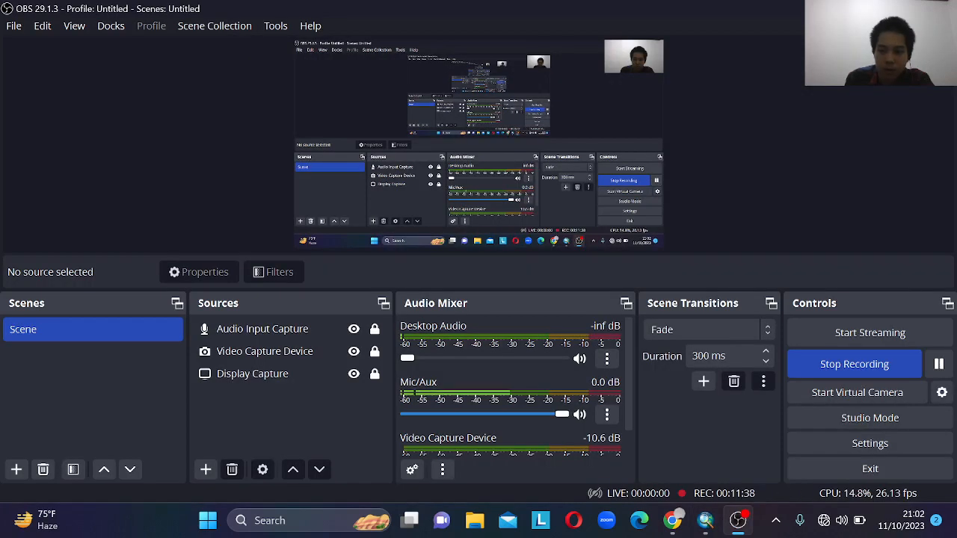
Switch back to ArcMap and turn on the Daratan and Laut layers beneath the Sungai besar lines
left_click(870, 8)
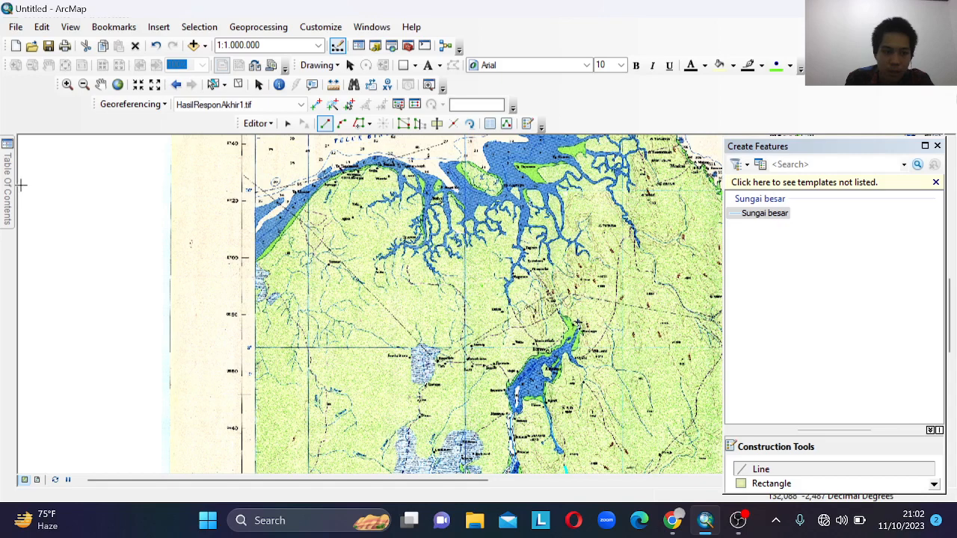
mouse_move(14, 193)
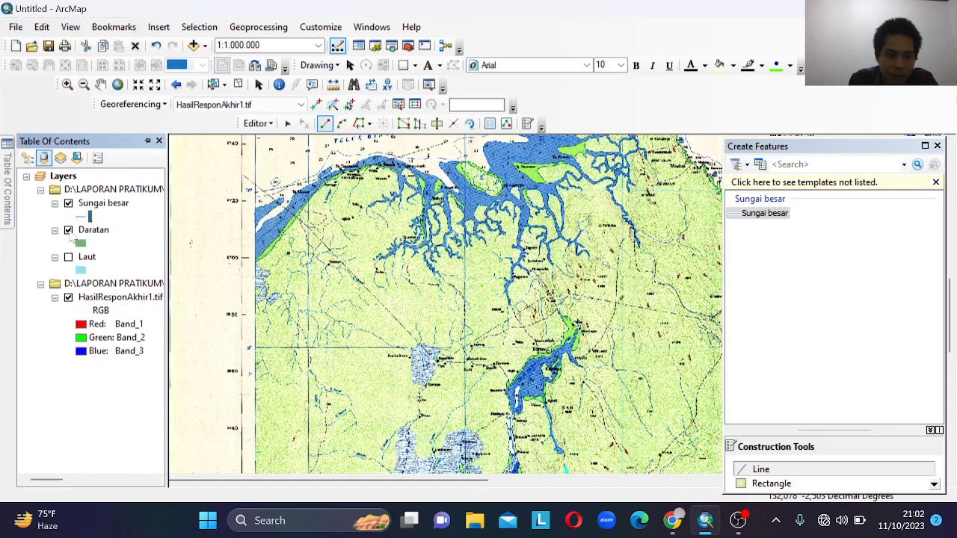
left_click(68, 256)
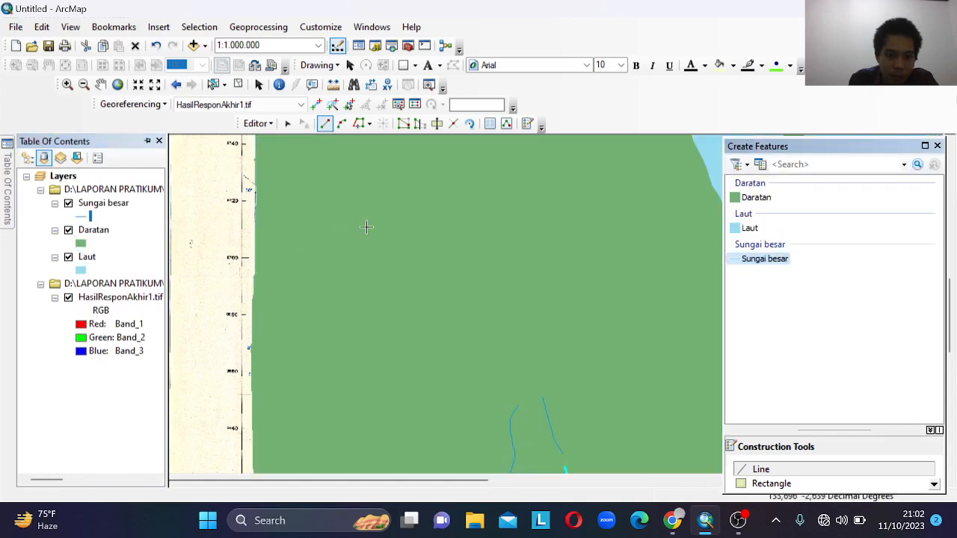
Change the Sungai besar layer's line symbol colour to bright red
scroll(492, 267, "up", 3)
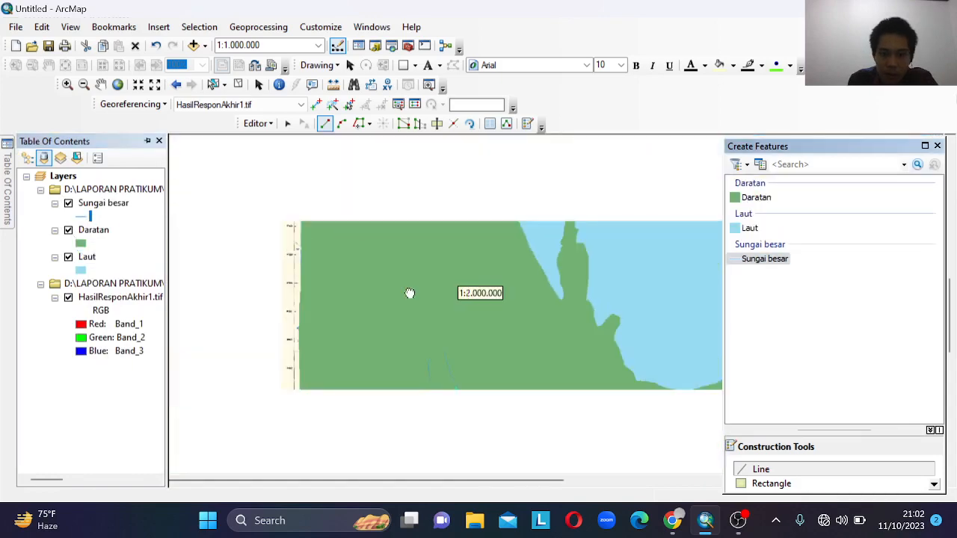
scroll(410, 293, "up", 2)
left_click_drag(494, 312, 325, 338)
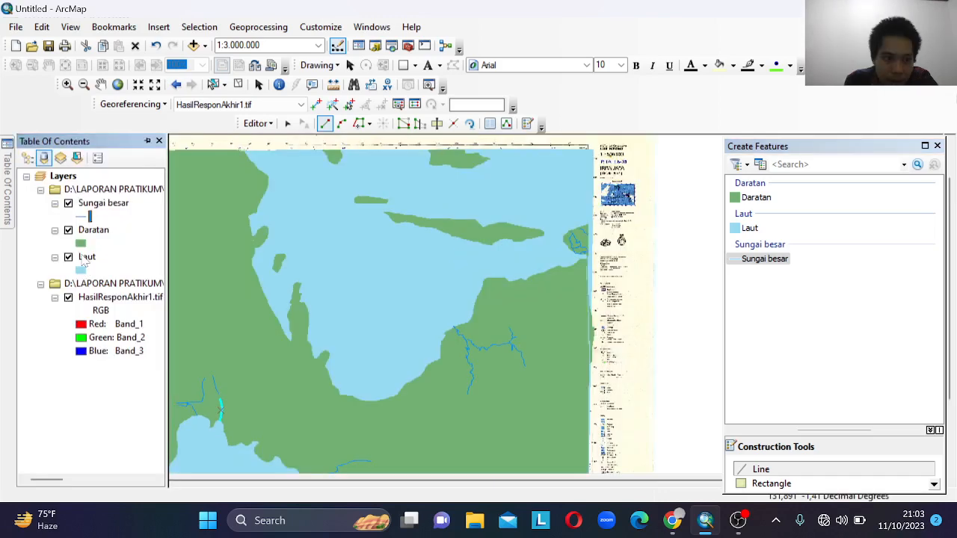
left_click(89, 214)
left_click(575, 211)
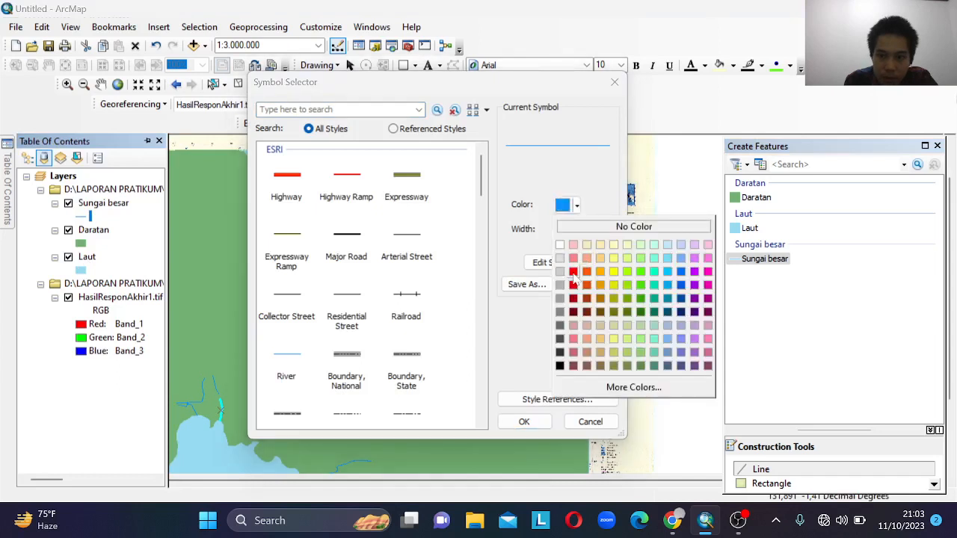
left_click(573, 273)
key("Return")
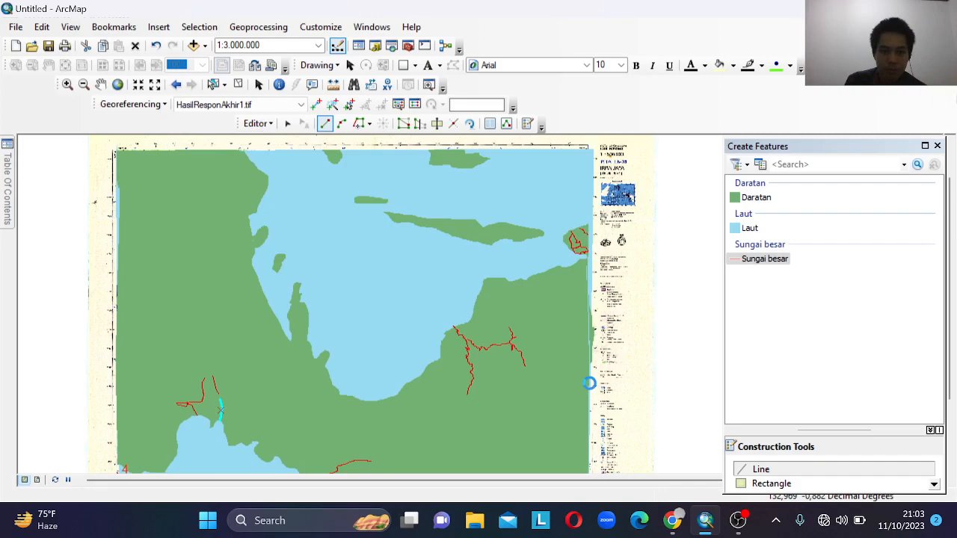
left_click(738, 521)
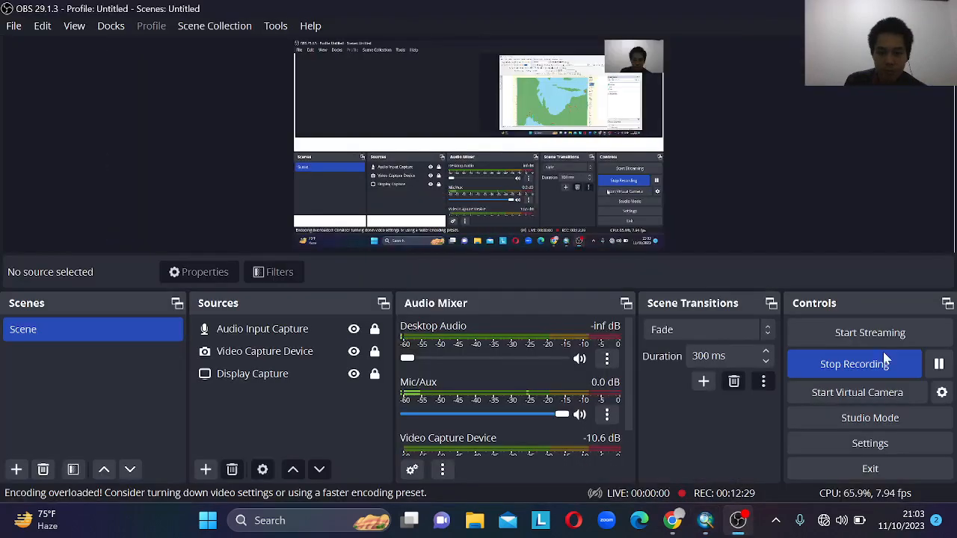
left_click(939, 364)
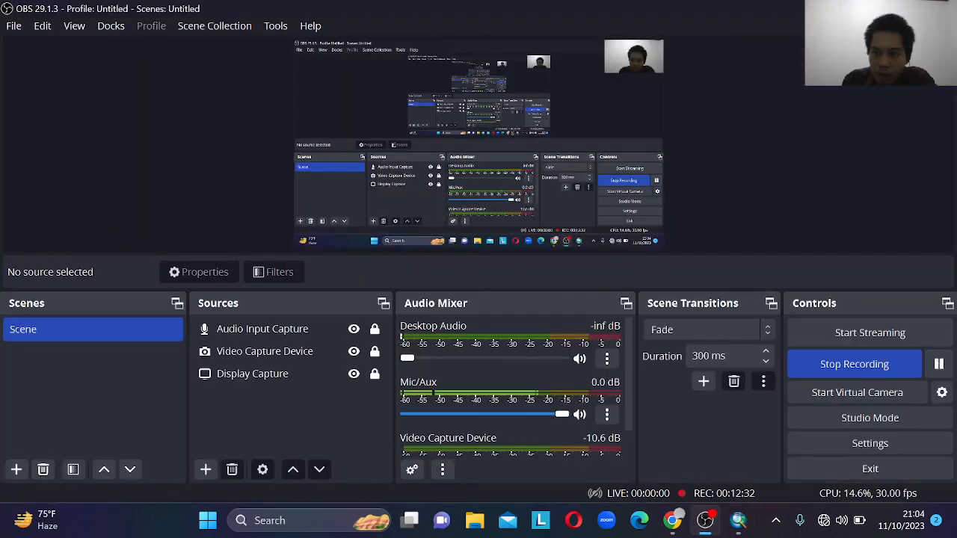
left_click(871, 8)
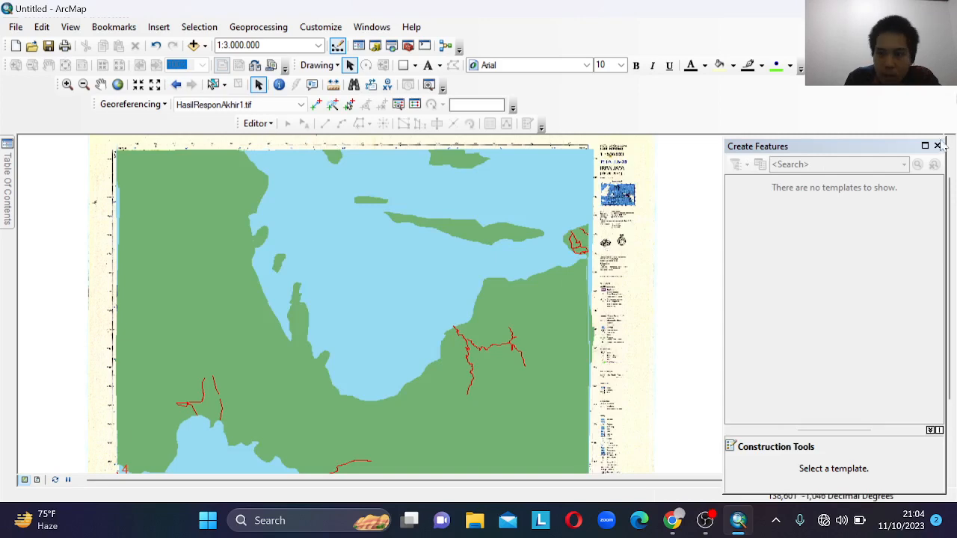
Start a new shapefile in the file respon akhir folder, named Danau with the Polygon feature type
left_click(371, 27)
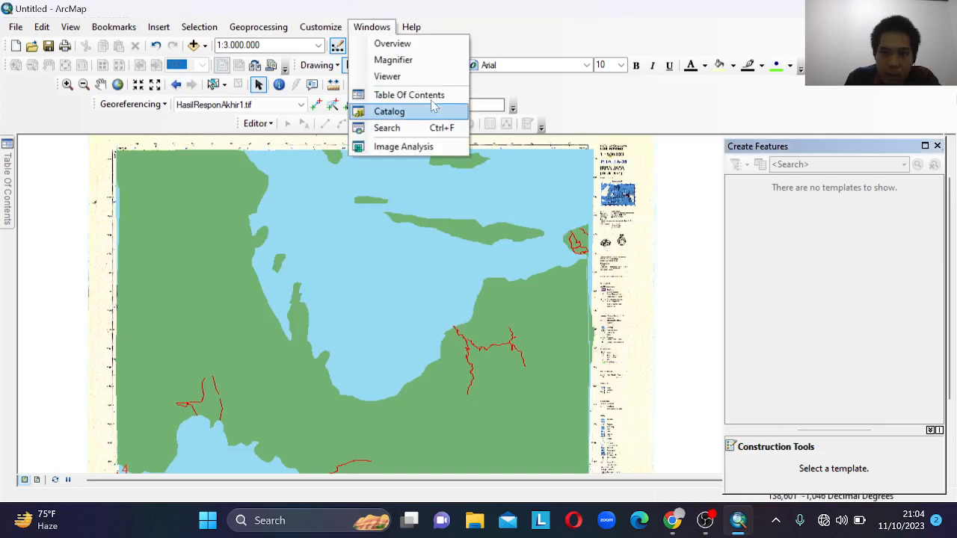
left_click(389, 111)
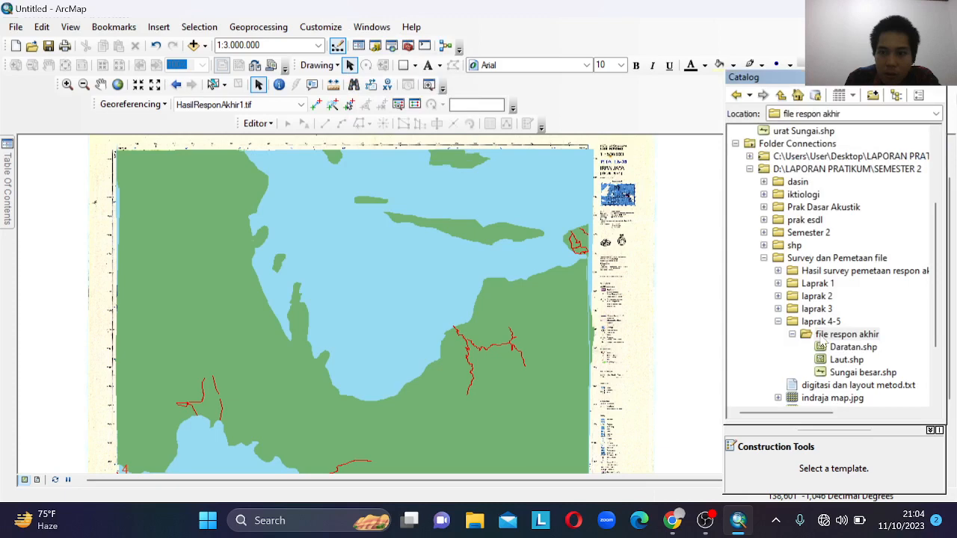
right_click(826, 334)
mouse_move(856, 428)
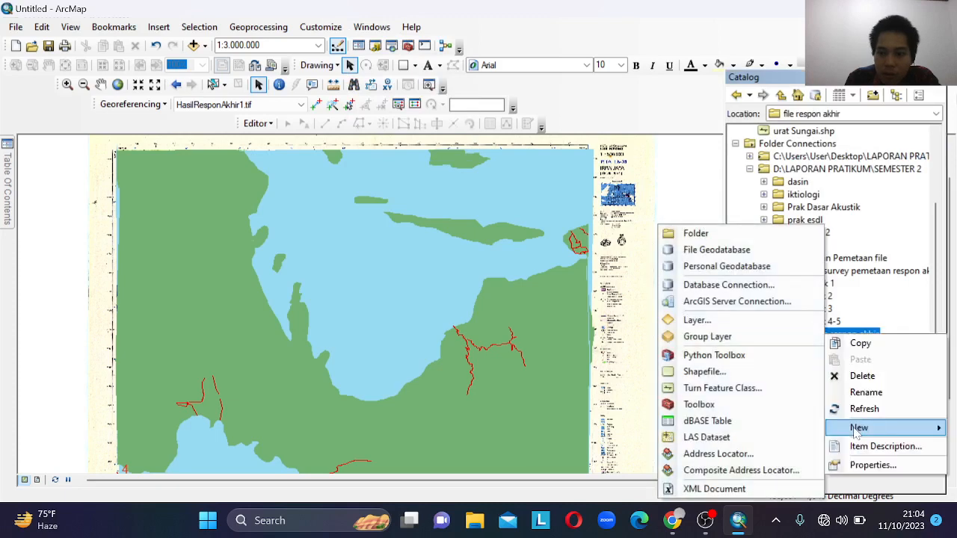
left_click(705, 372)
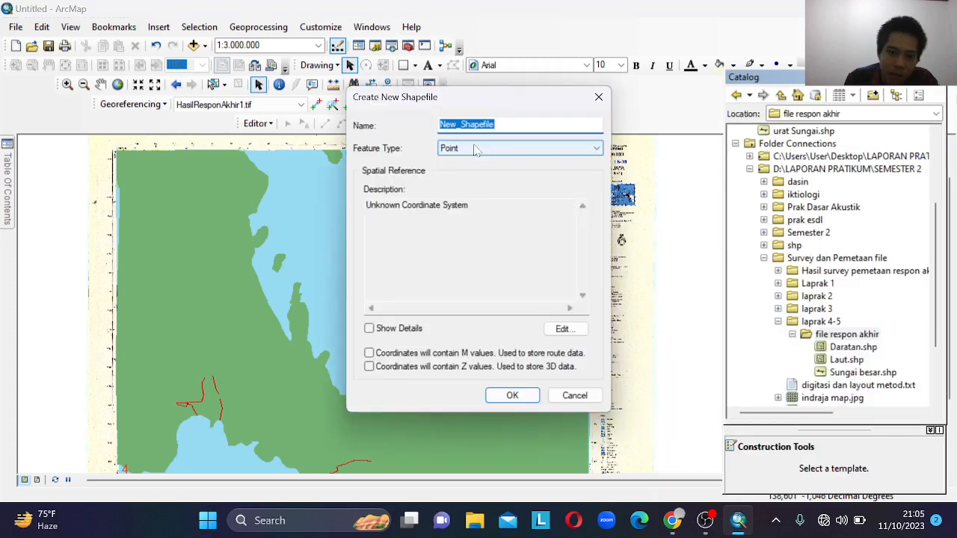
type("Danau")
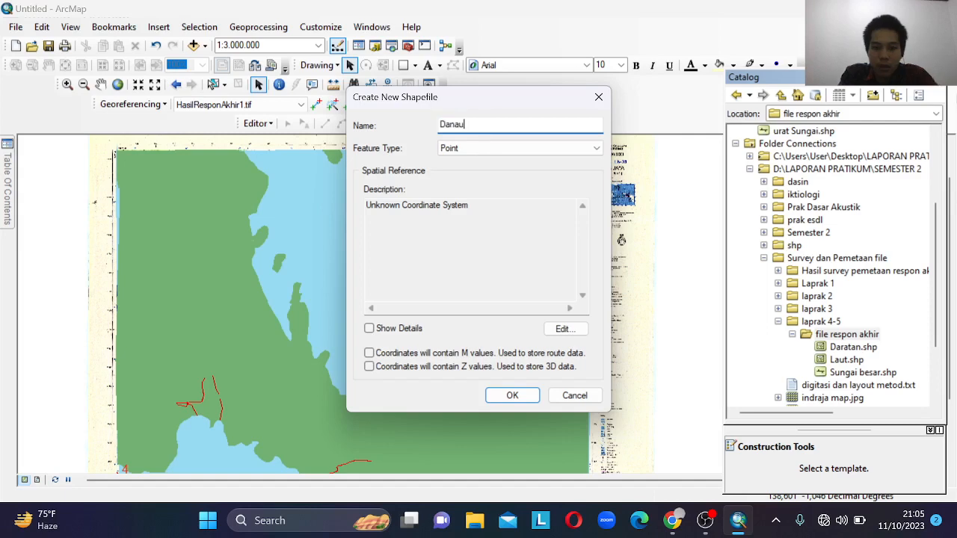
left_click(550, 148)
left_click(524, 180)
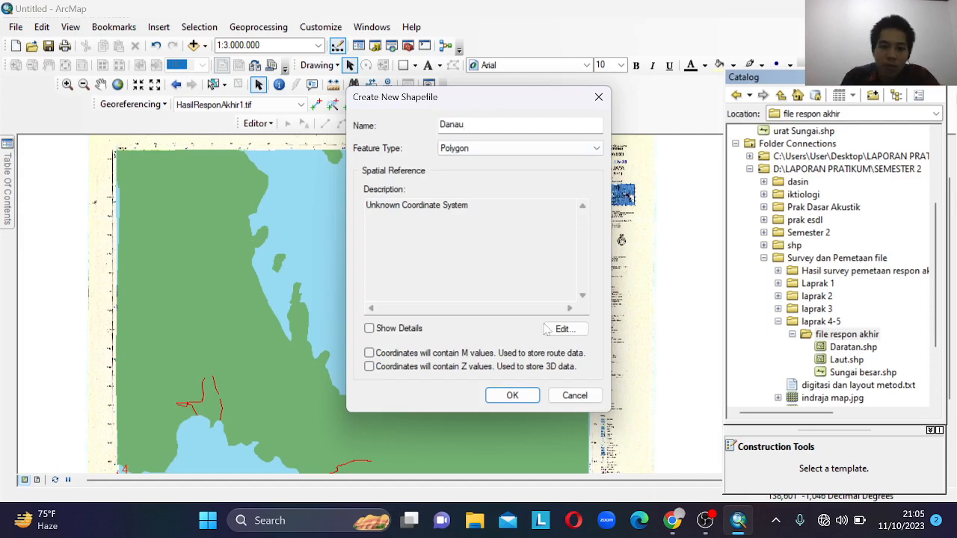
Assign the WGS 1984 coordinate system to the Danau shapefile and create it
left_click(560, 329)
left_click(392, 142)
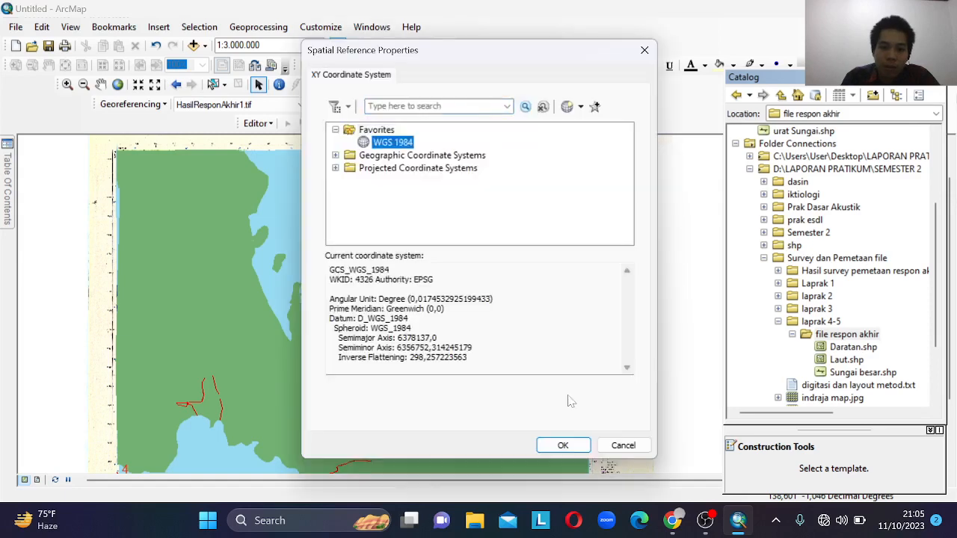
left_click(566, 444)
left_click(523, 405)
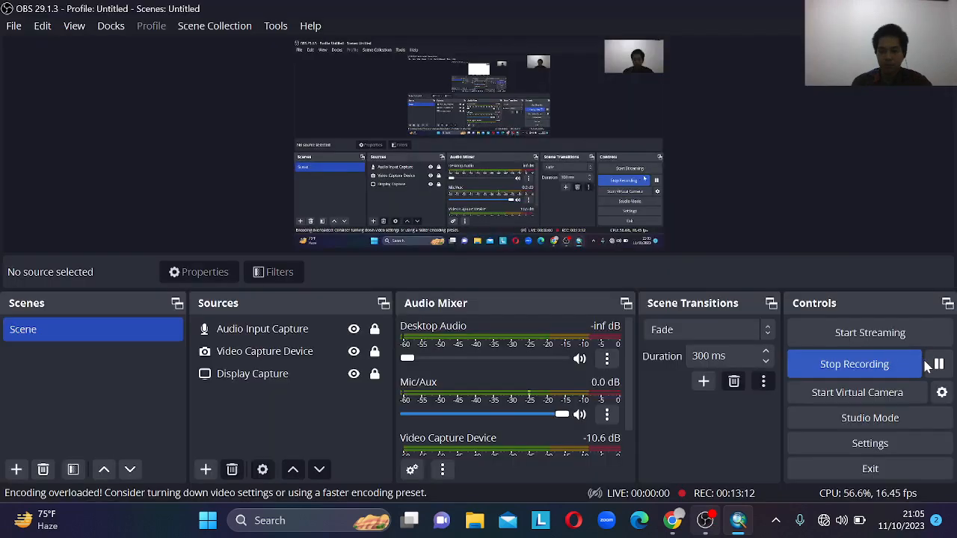
left_click(937, 364)
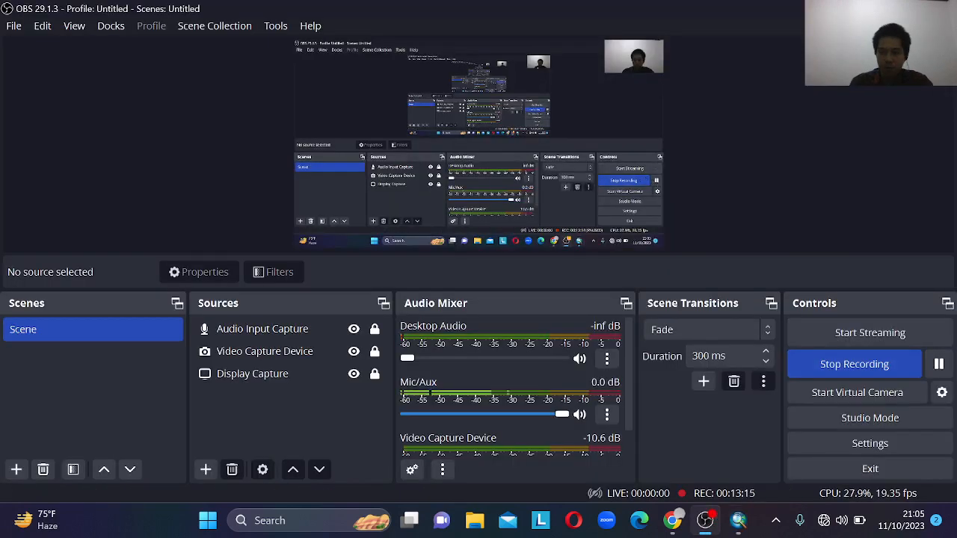
key("alt+Tab")
Hide the Sungai besar, Daratan and Laut layers, keeping Danau and the scanned map on
mouse_move(6, 207)
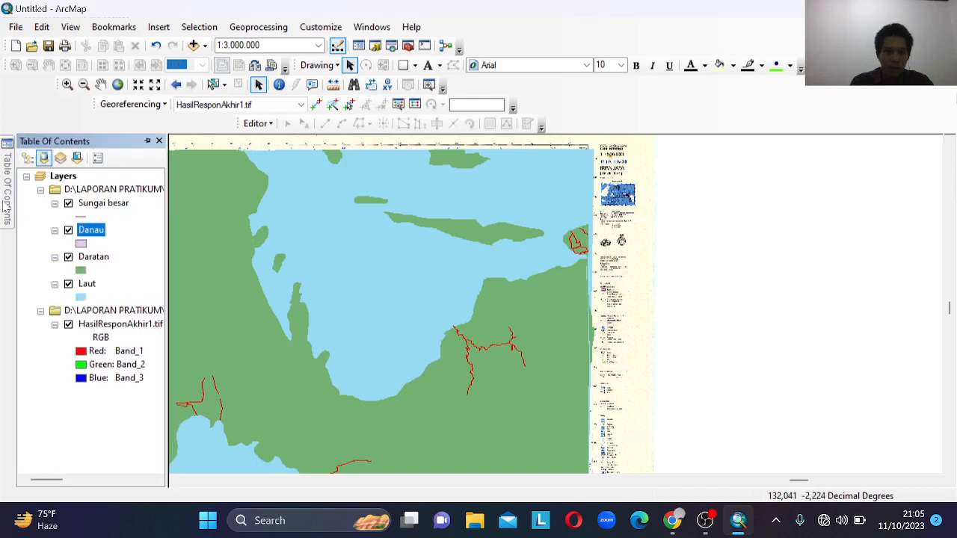
left_click(68, 203)
left_click(68, 257)
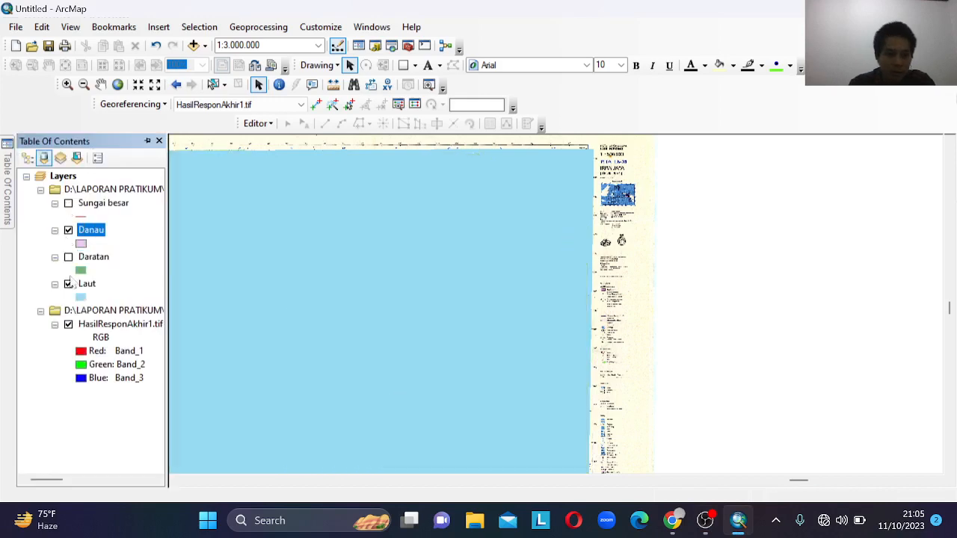
left_click(68, 284)
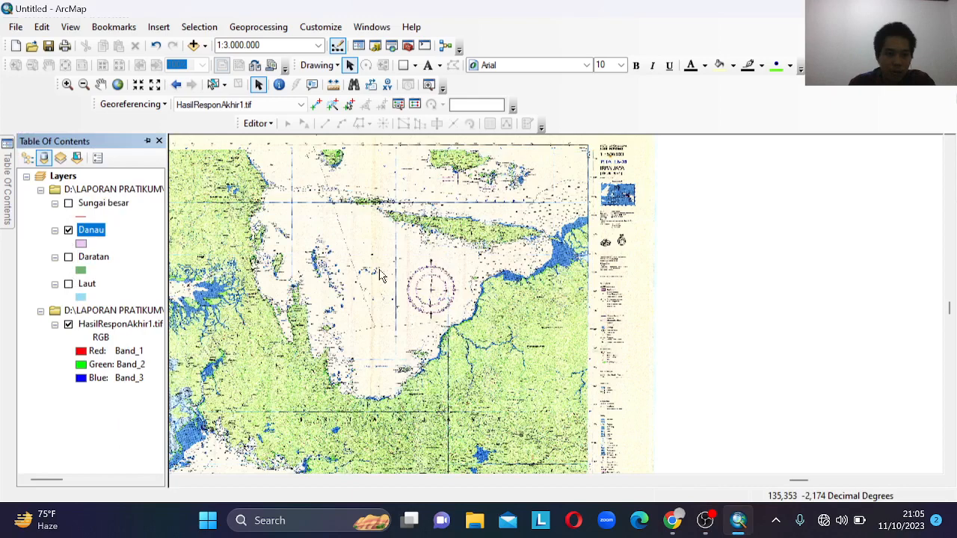
Choose the Danau polygon template, try starting an outline at the largest lake in the southern highlands, and undo its first vertex
scroll(478, 311, "down", 1)
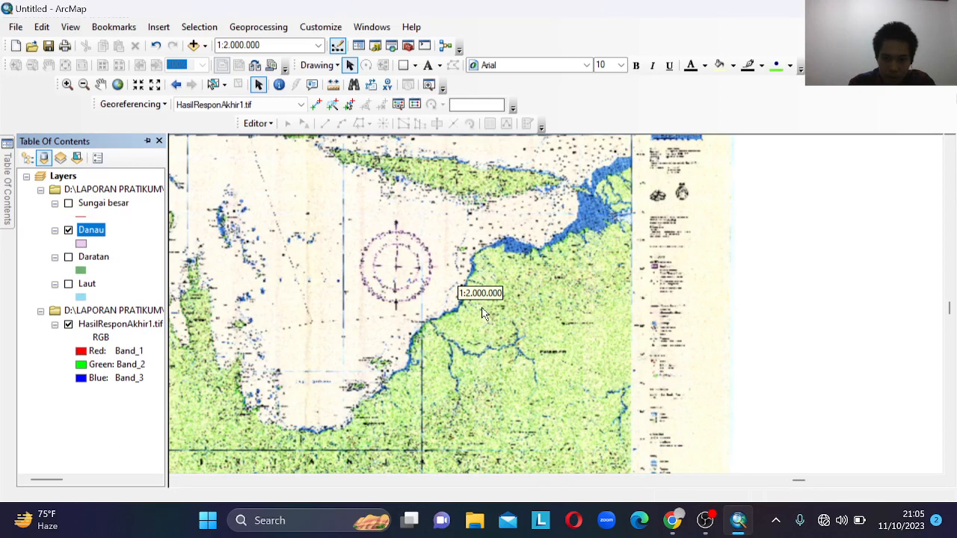
left_click_drag(481, 440, 475, 308)
scroll(474, 308, "down", 3)
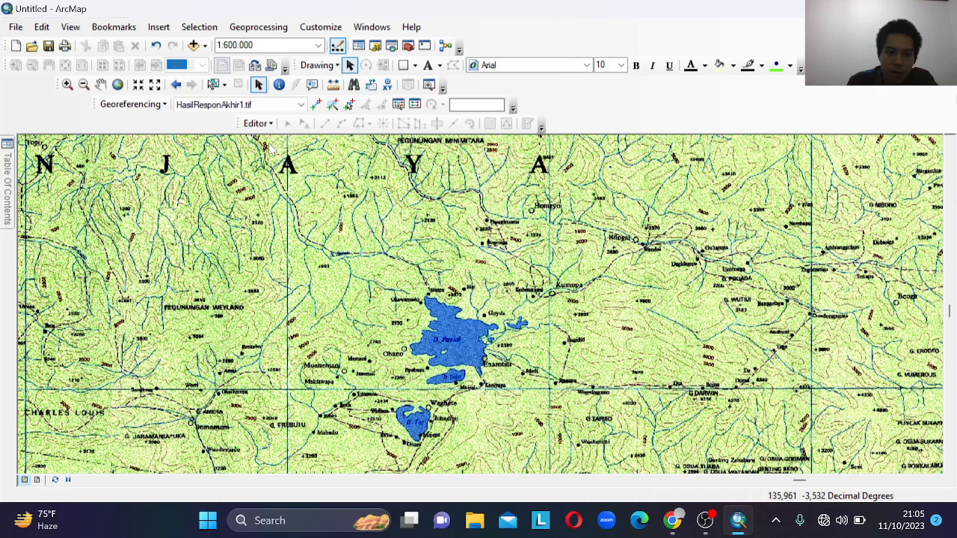
left_click(527, 124)
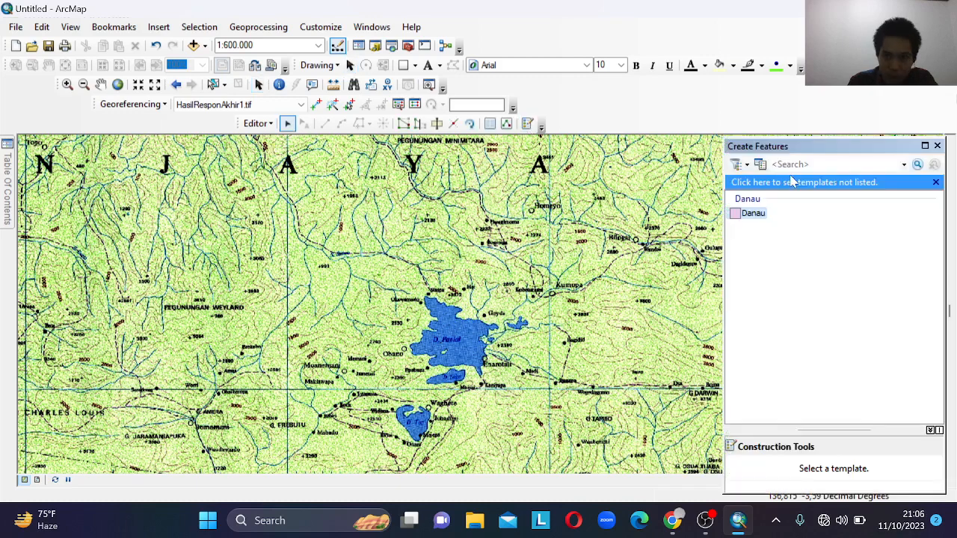
left_click(753, 213)
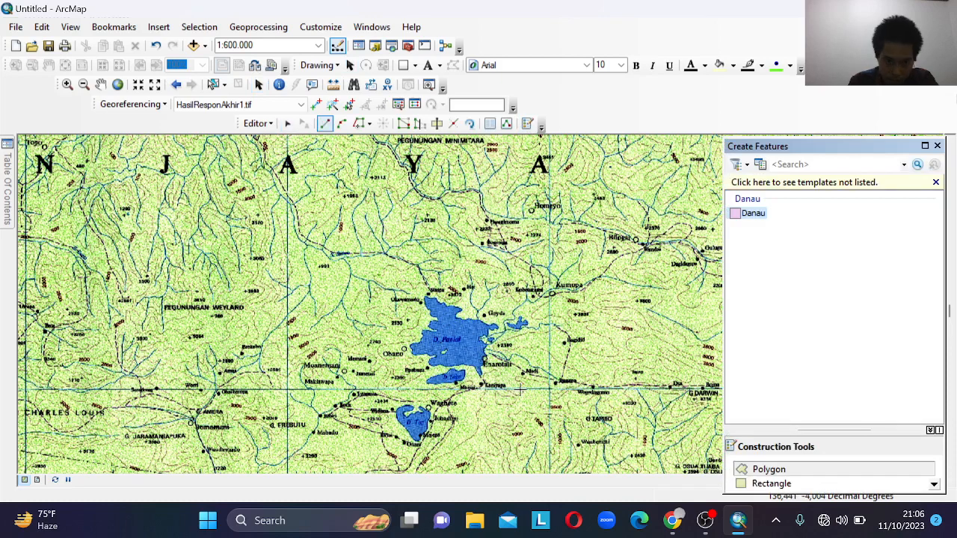
left_click(437, 321)
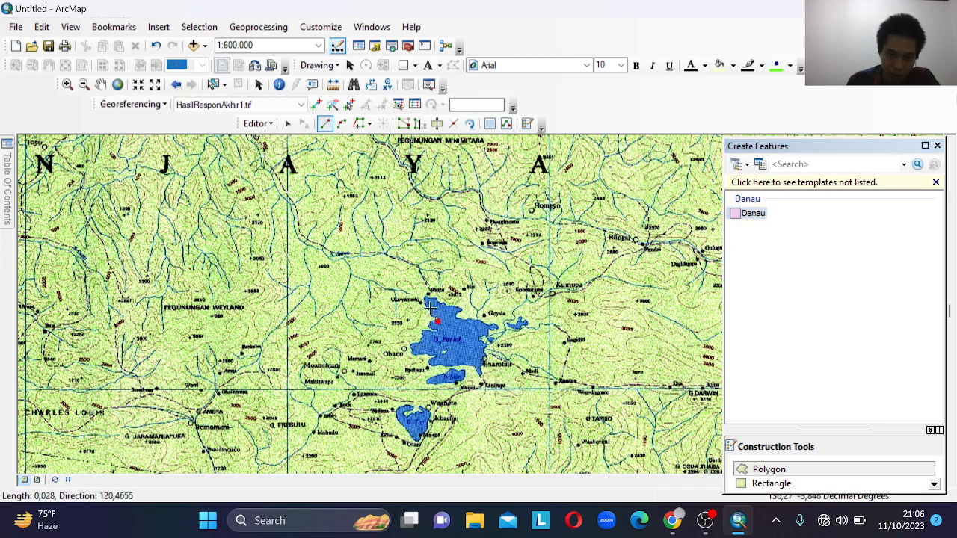
key("ctrl+z")
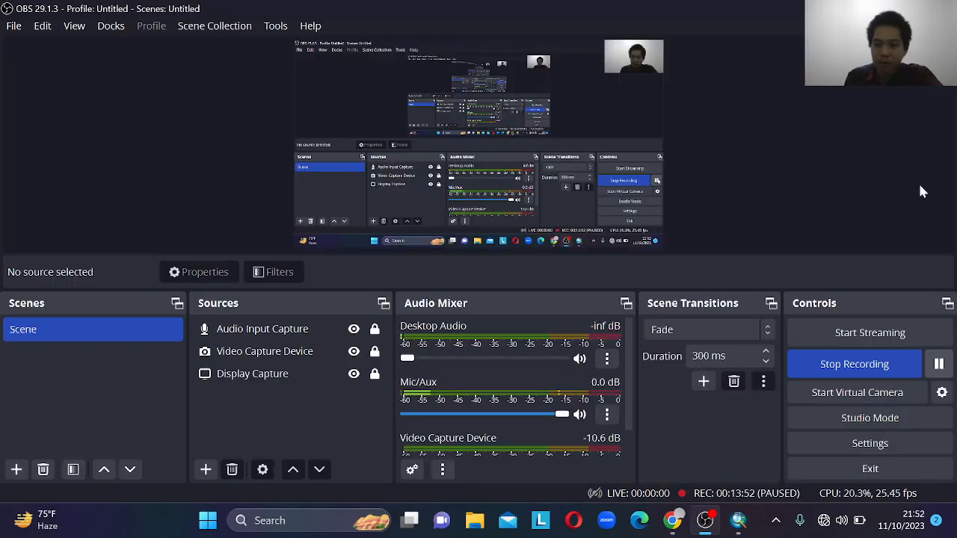
left_click(870, 9)
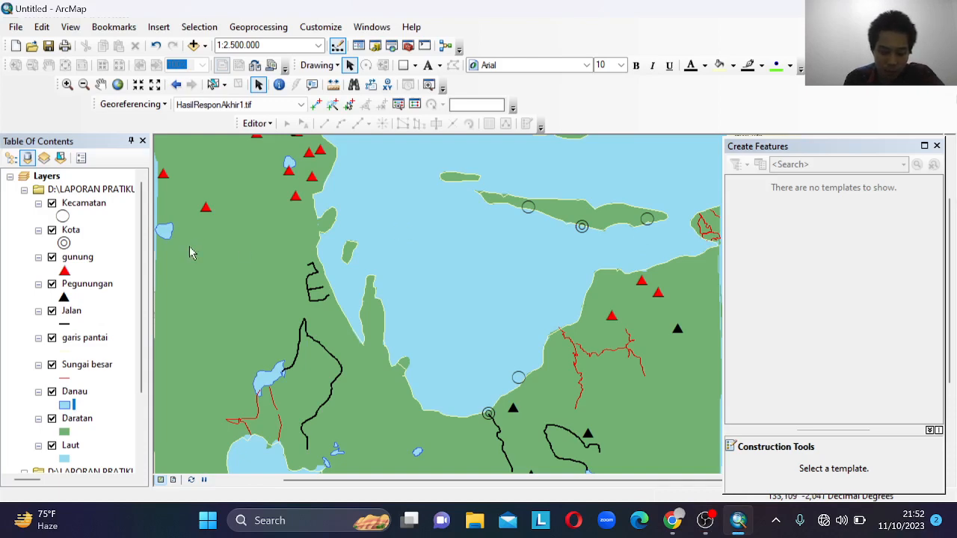
left_click(699, 517)
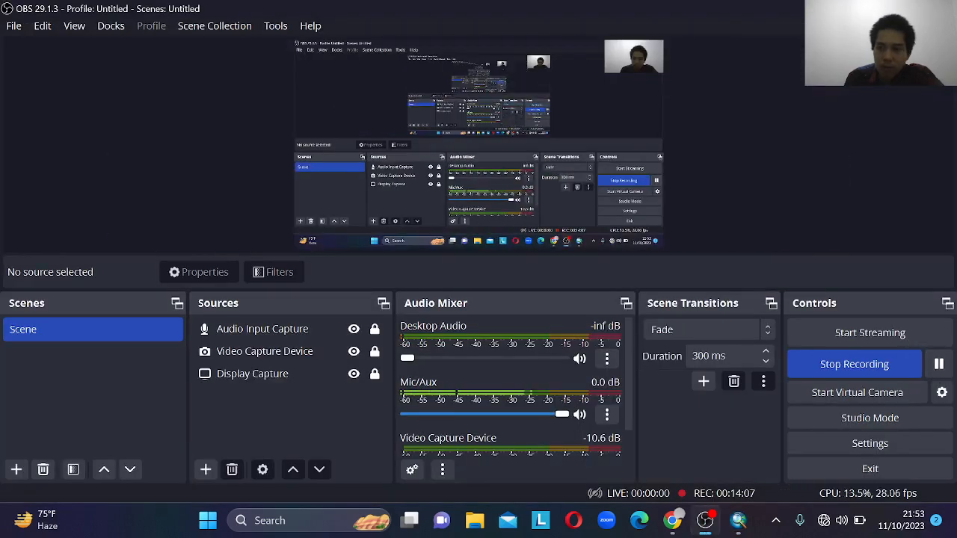
Switch back to ArcMap and change the map display to Layout View
left_click(871, 8)
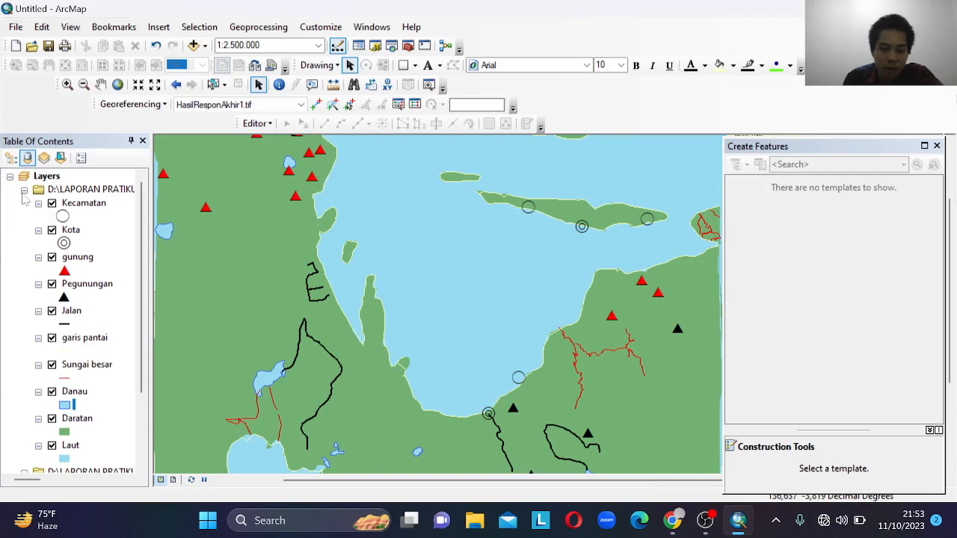
key("XF86MonBrightnessUp")
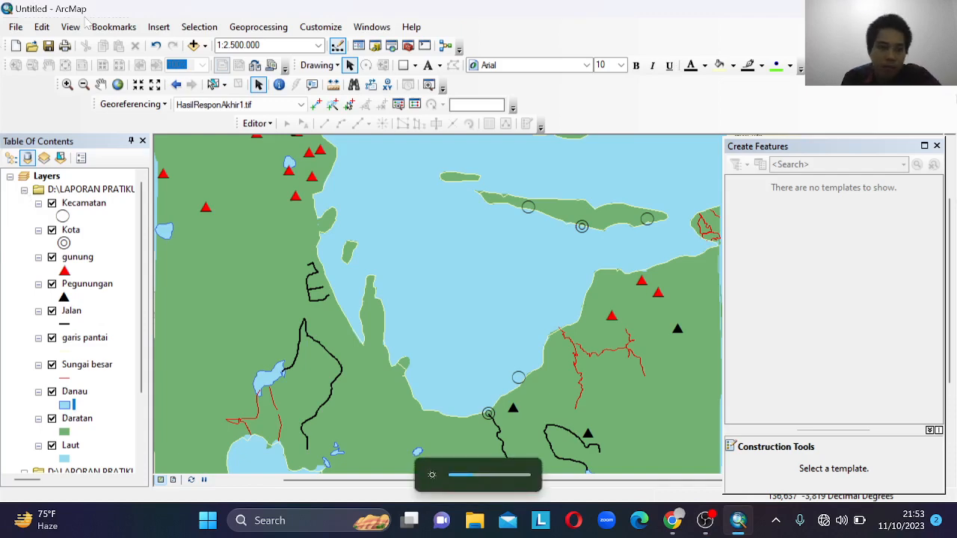
left_click(84, 27)
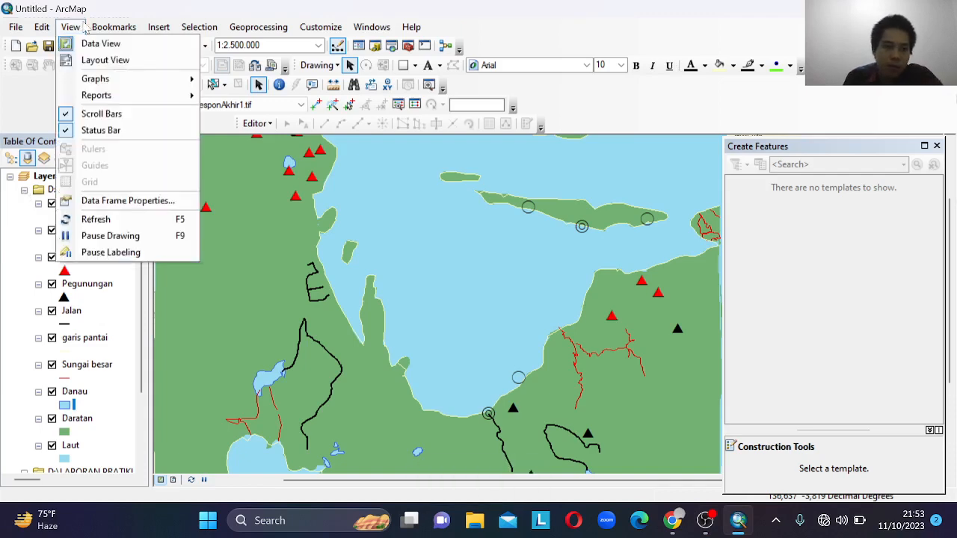
left_click(96, 61)
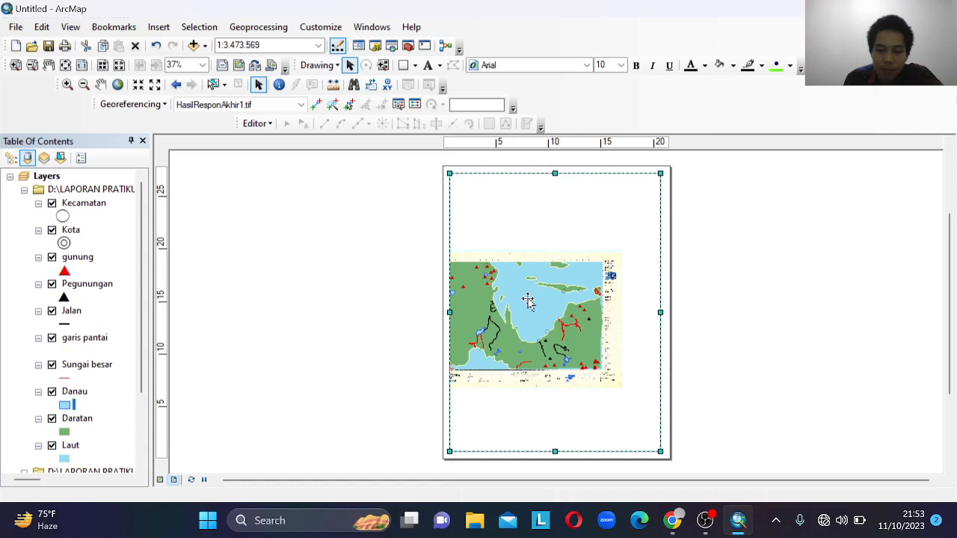
Set the page to A3 paper in Landscape orientation and move the map's data frame slightly up on the page
left_click(15, 26)
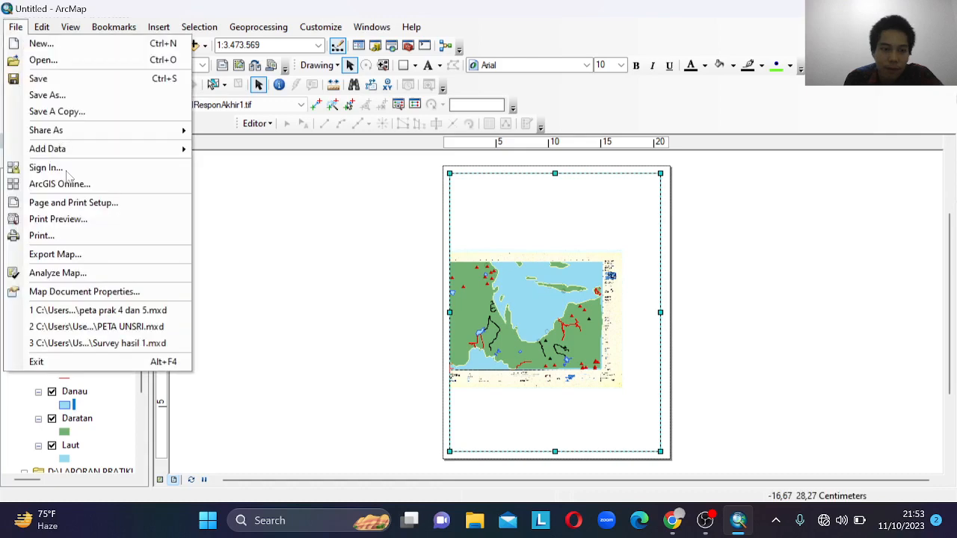
left_click(68, 204)
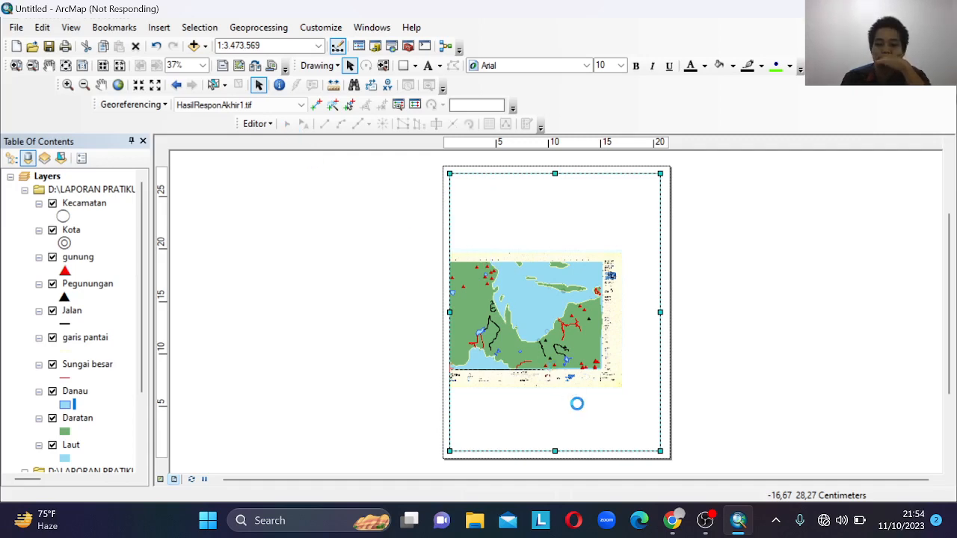
left_click(706, 523)
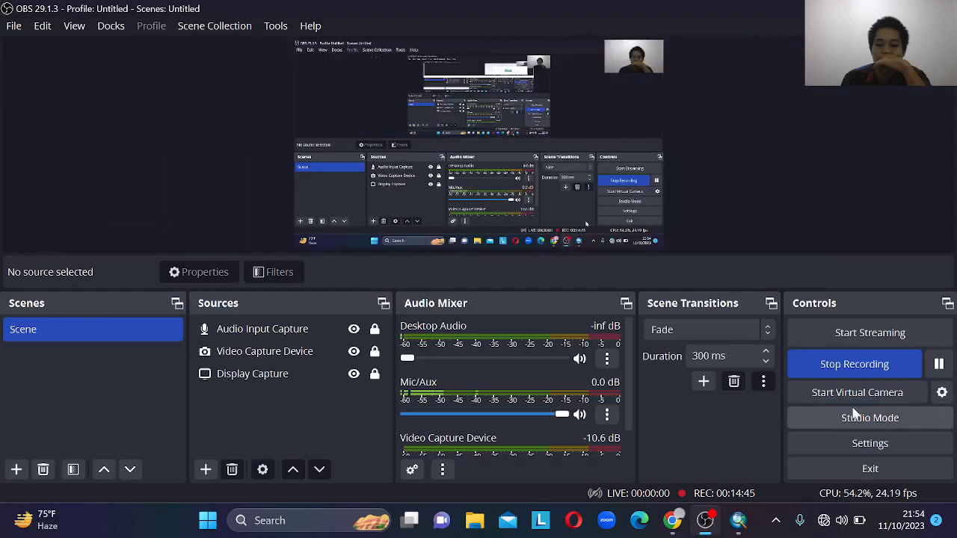
left_click(939, 365)
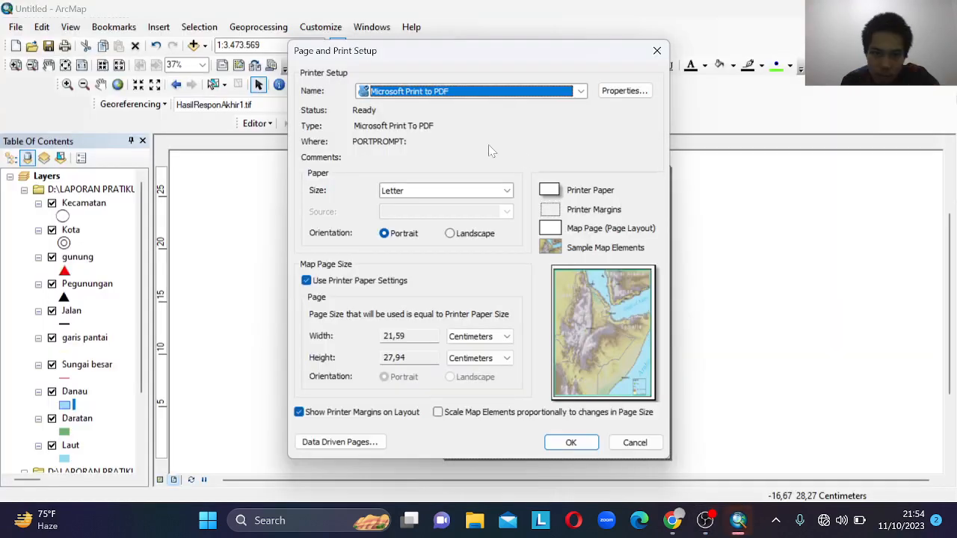
left_click(423, 193)
scroll(430, 208, "up", 1)
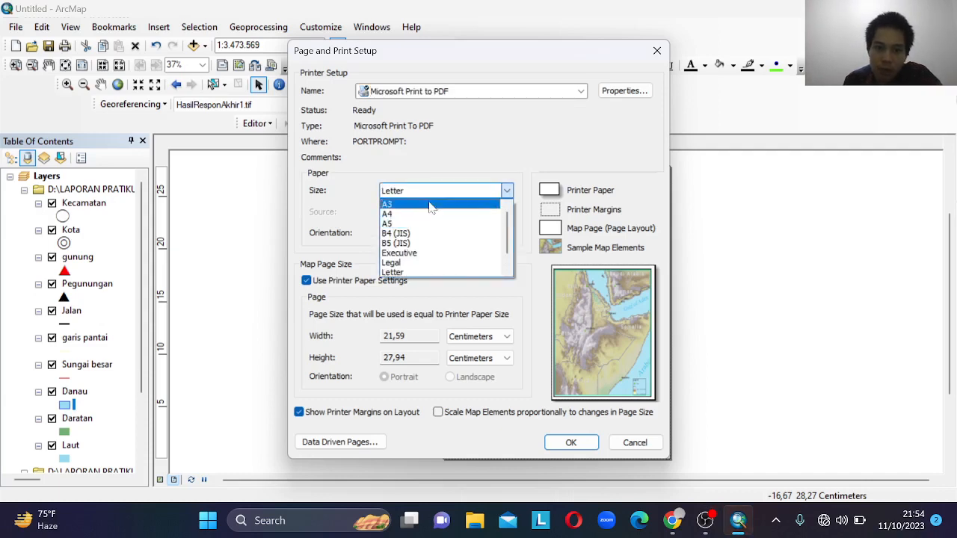
left_click(432, 206)
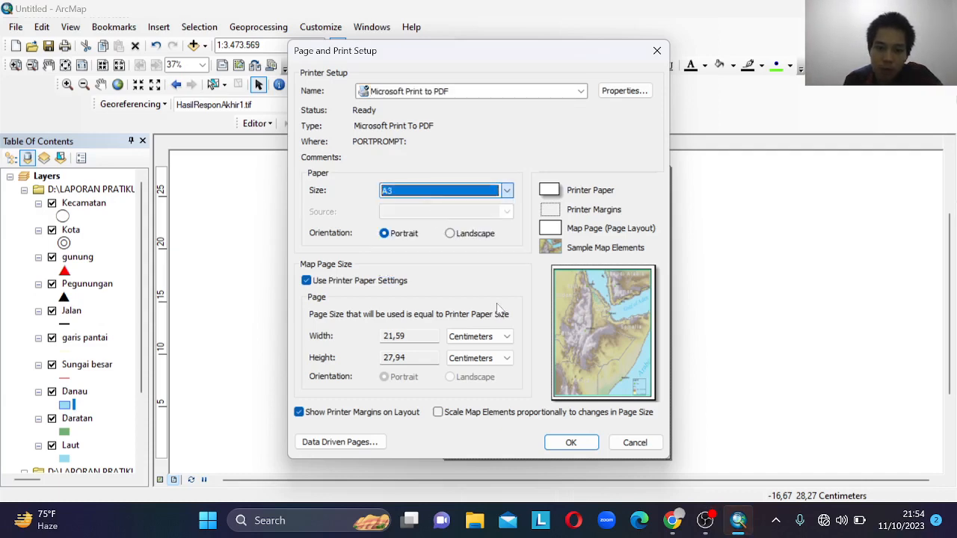
left_click(454, 233)
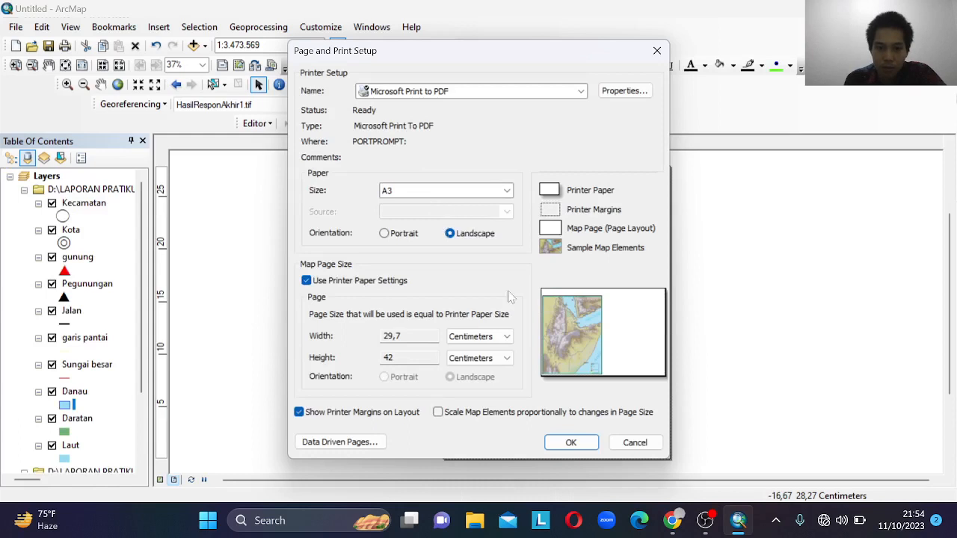
left_click(568, 442)
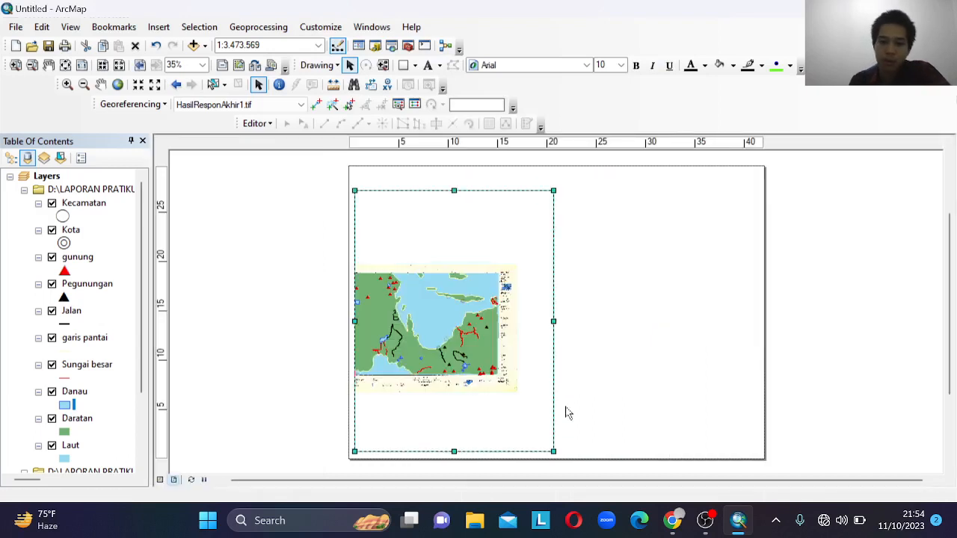
left_click_drag(462, 340, 474, 309)
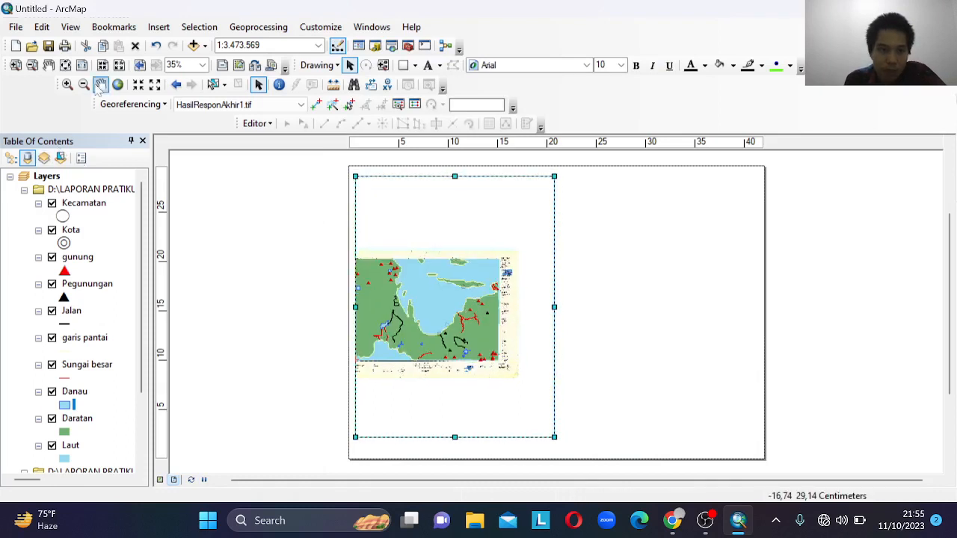
left_click(705, 518)
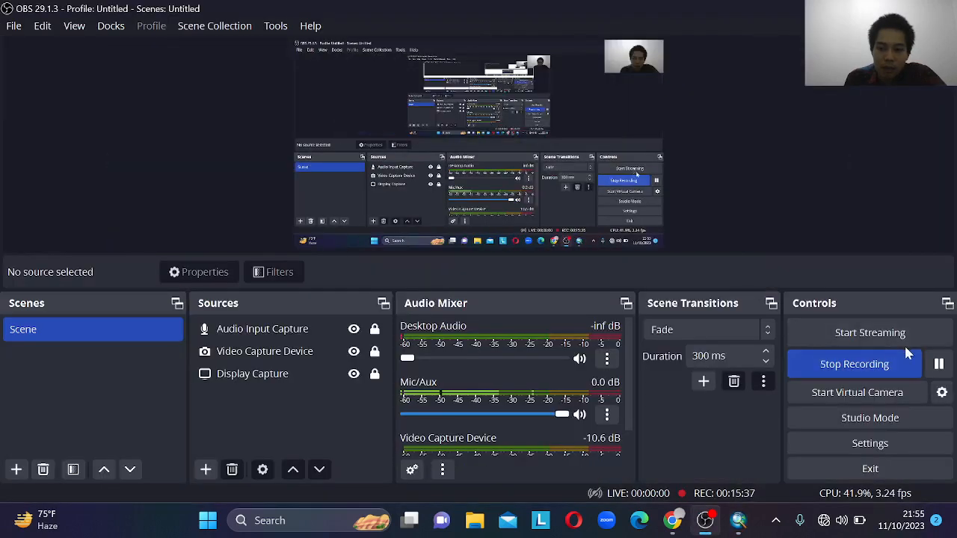
left_click(939, 364)
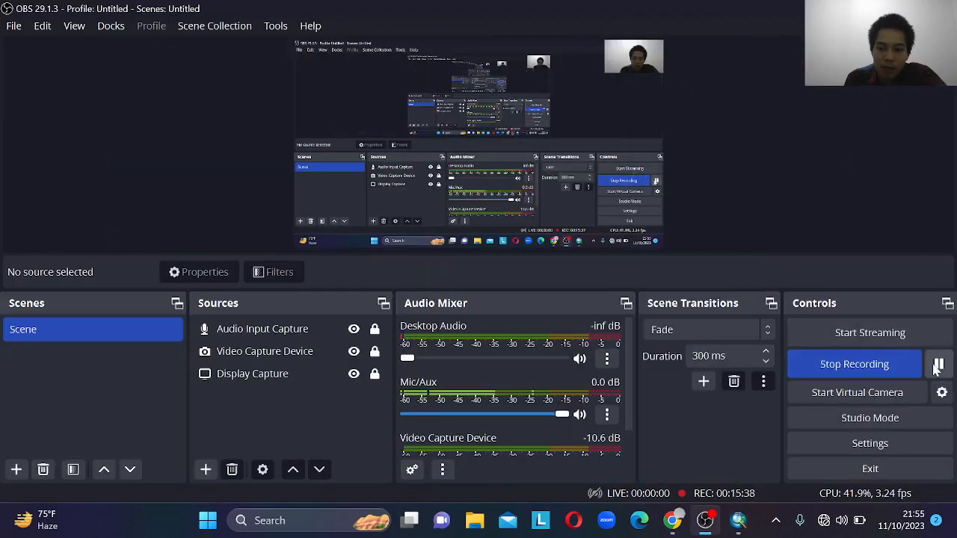
left_click(939, 364)
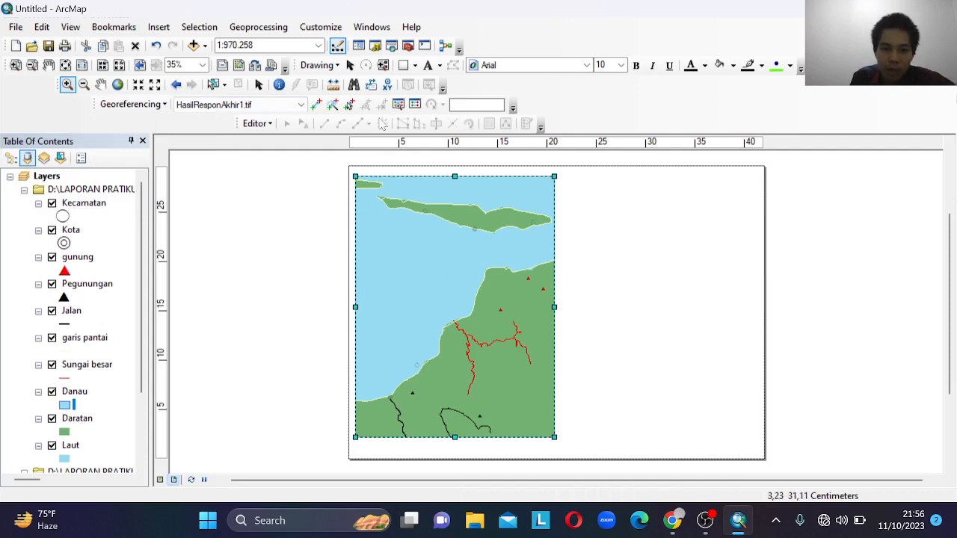
Draw a rectangle about 19.6 by 7.3 cm to the right of the map frame near the page's upper edge and fill it white
left_click(403, 66)
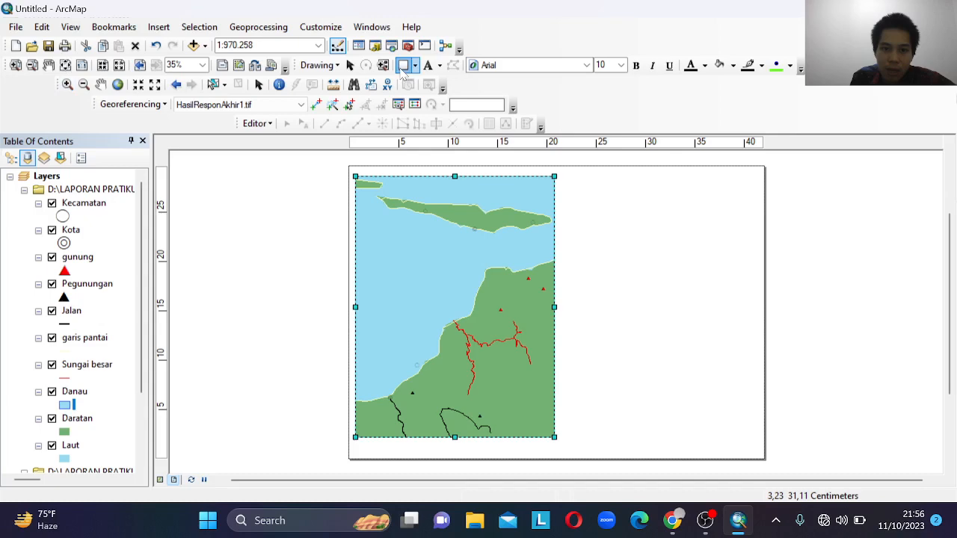
mouse_move(572, 175)
left_mouse_down()
mouse_move(612, 200)
mouse_move(757, 246)
left_mouse_up()
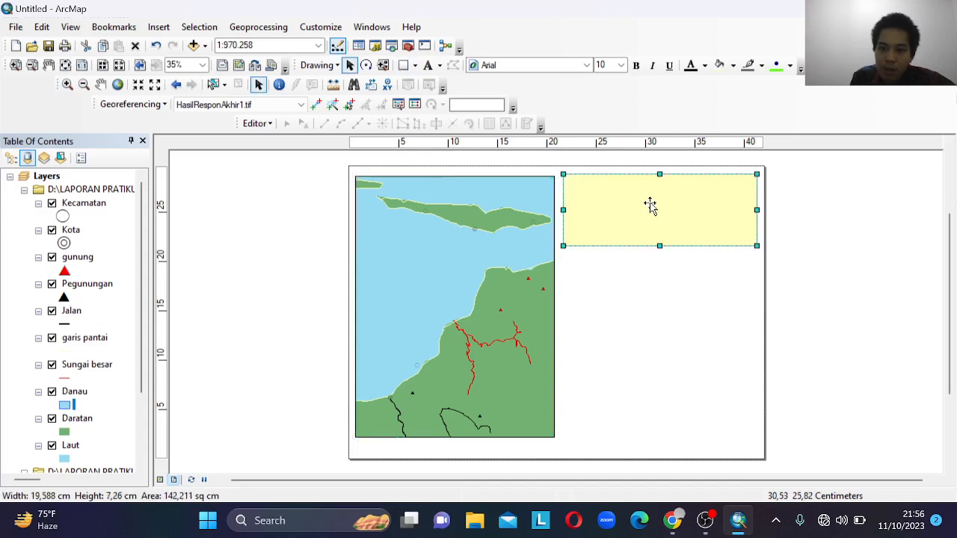
right_click(650, 206)
left_click(699, 457)
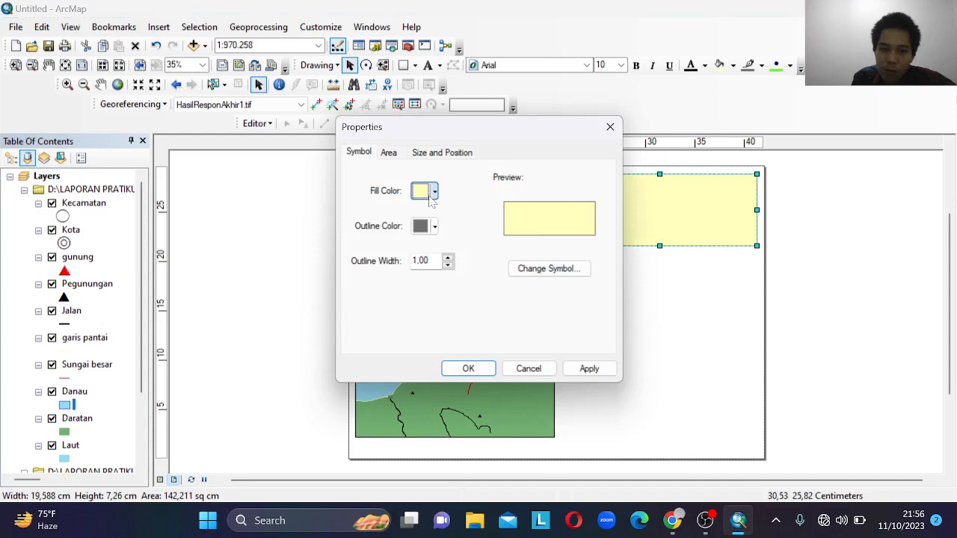
left_click(431, 198)
left_click(421, 227)
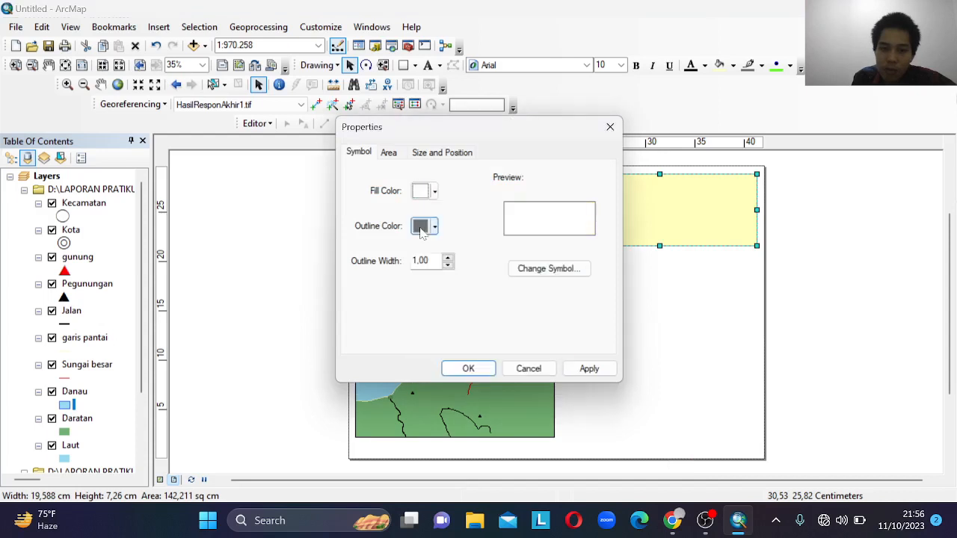
left_click(469, 370)
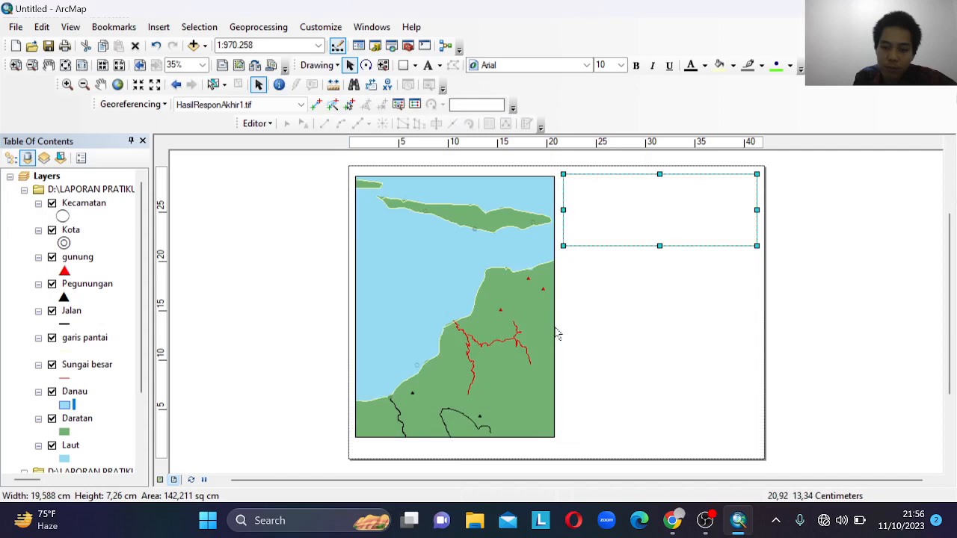
left_click(703, 527)
left_click(939, 364)
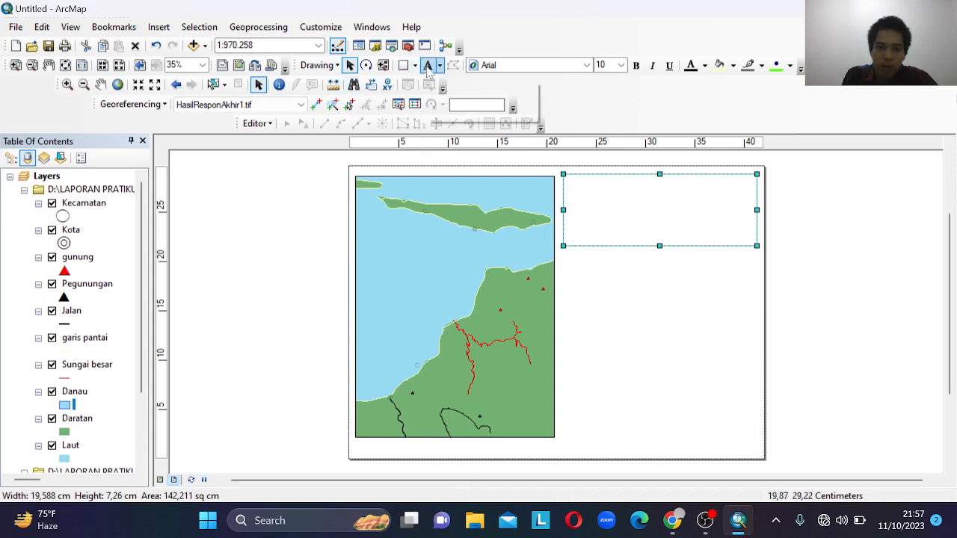
Add a text element inside the upper part of the white rectangle
left_click(429, 66)
left_click(598, 196)
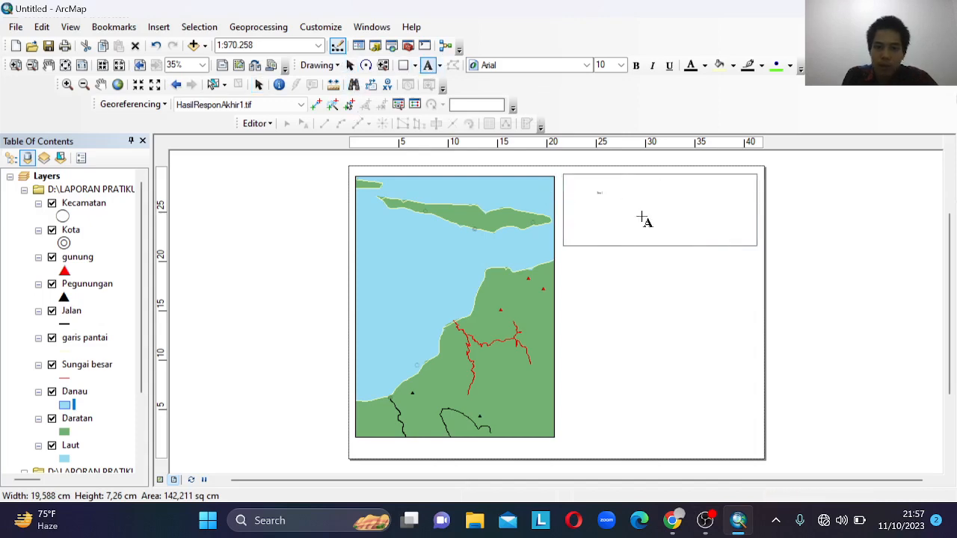
key("Return")
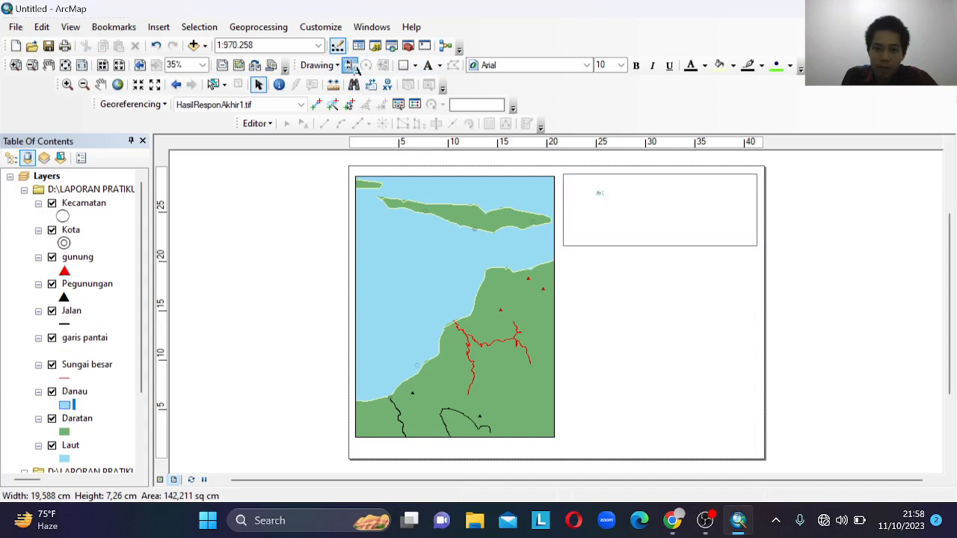
Replace the placeholder text in the upper white rectangle with PETA DIGITAL
left_click(603, 196)
left_click(601, 193)
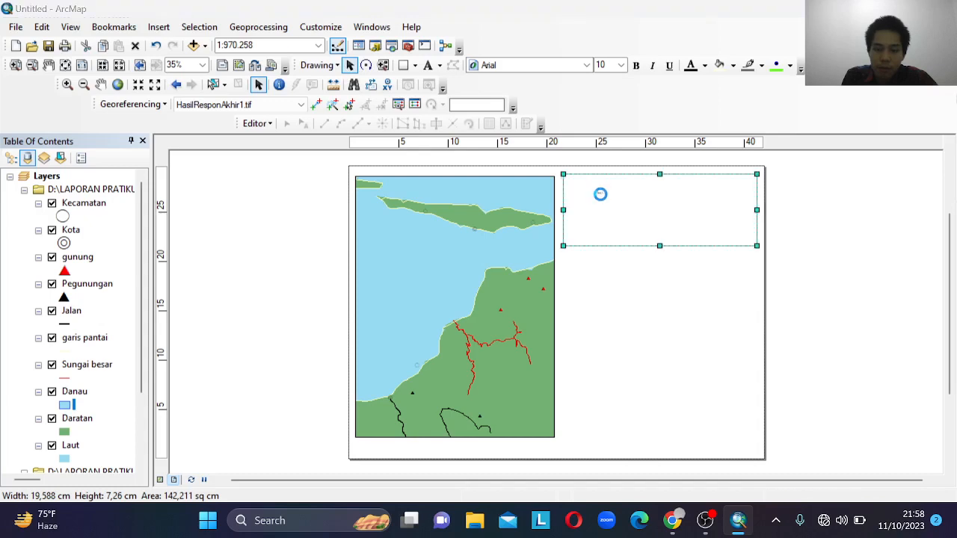
left_click(355, 137)
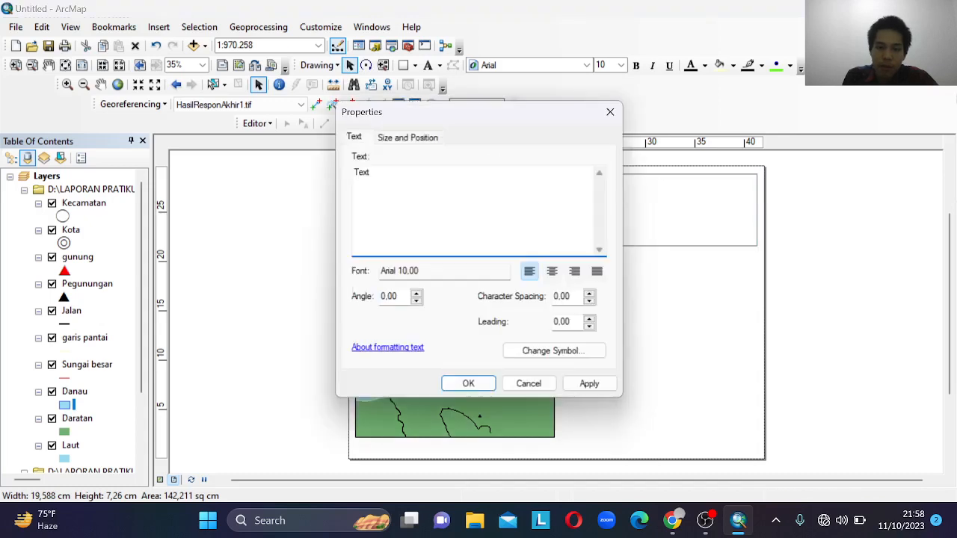
double_click(362, 173)
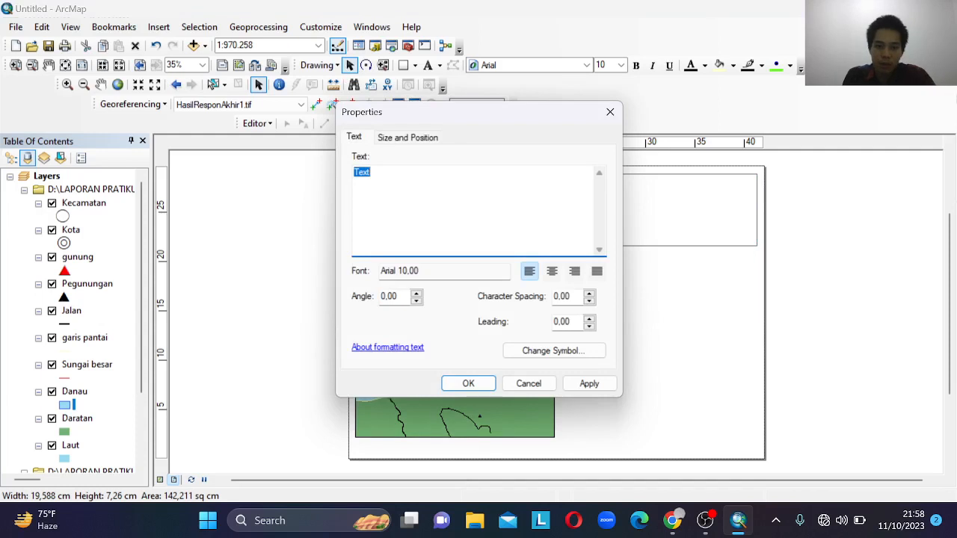
type("P")
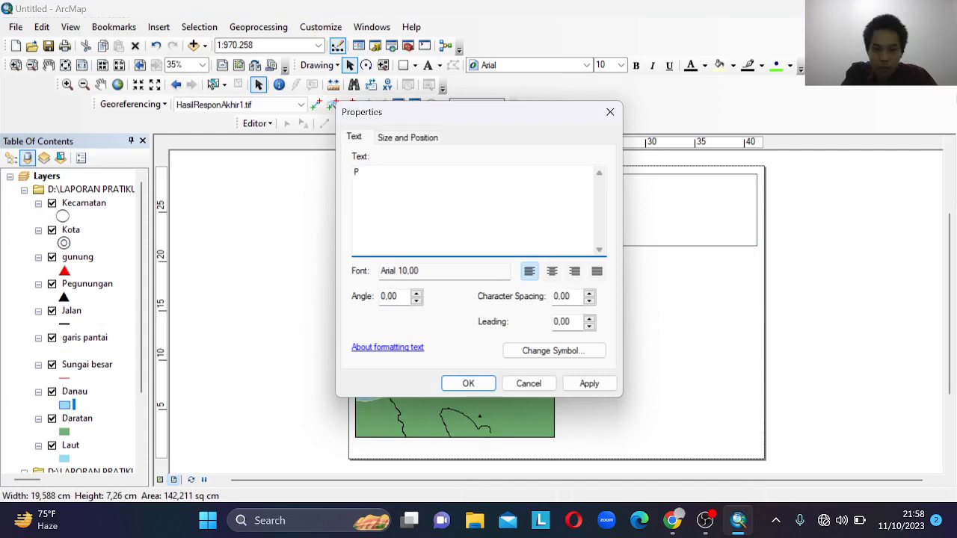
key("Caps_Lock")
type("ETA DI")
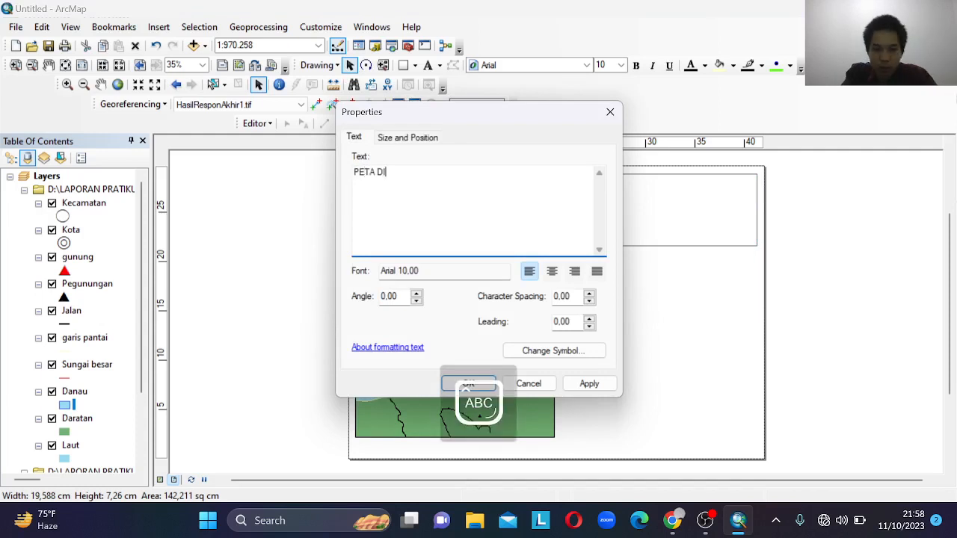
type("GITAL")
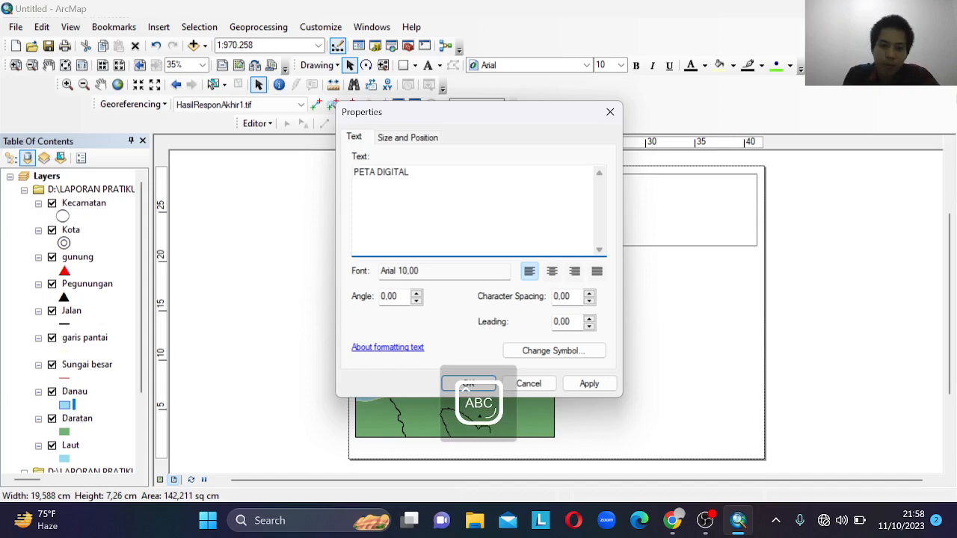
double_click(391, 271)
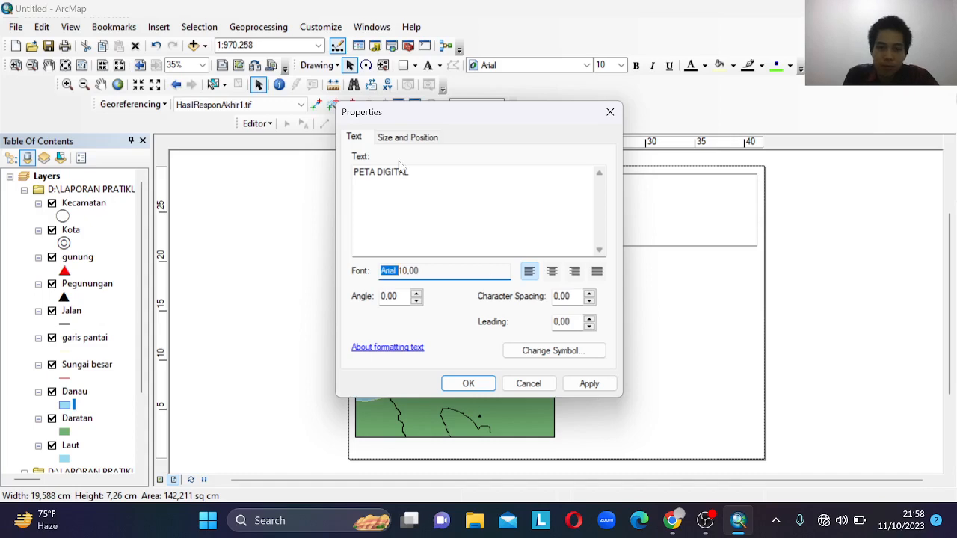
left_click(407, 137)
left_click(354, 137)
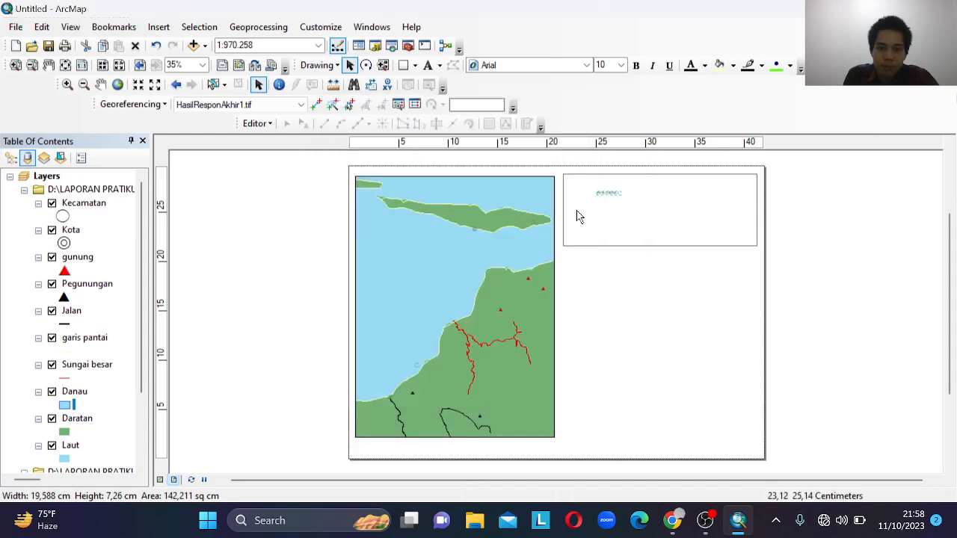
Inspect the font, size and position properties of the PETA DIGITAL title text on the layout
left_click(612, 196)
double_click(610, 193)
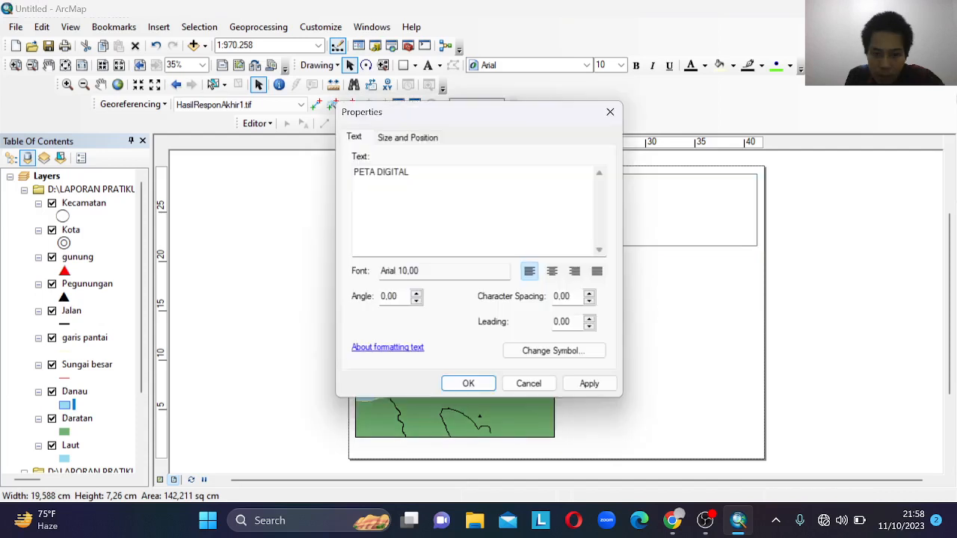
left_click(400, 270)
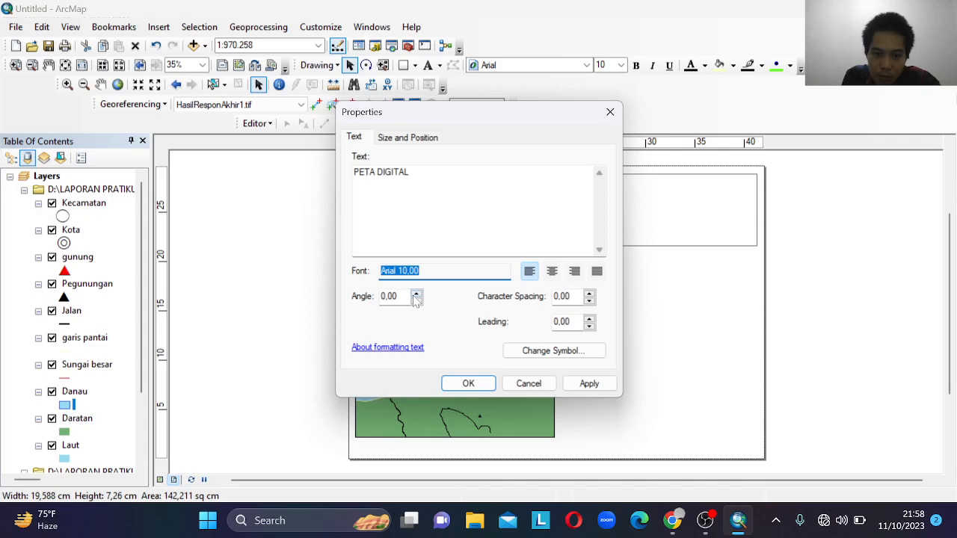
key("ctrl+Tab")
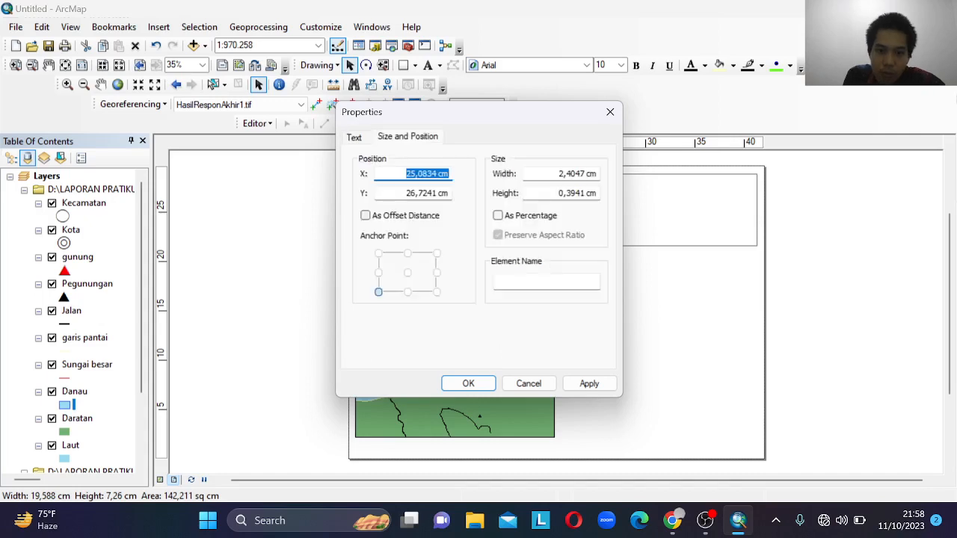
left_click(607, 113)
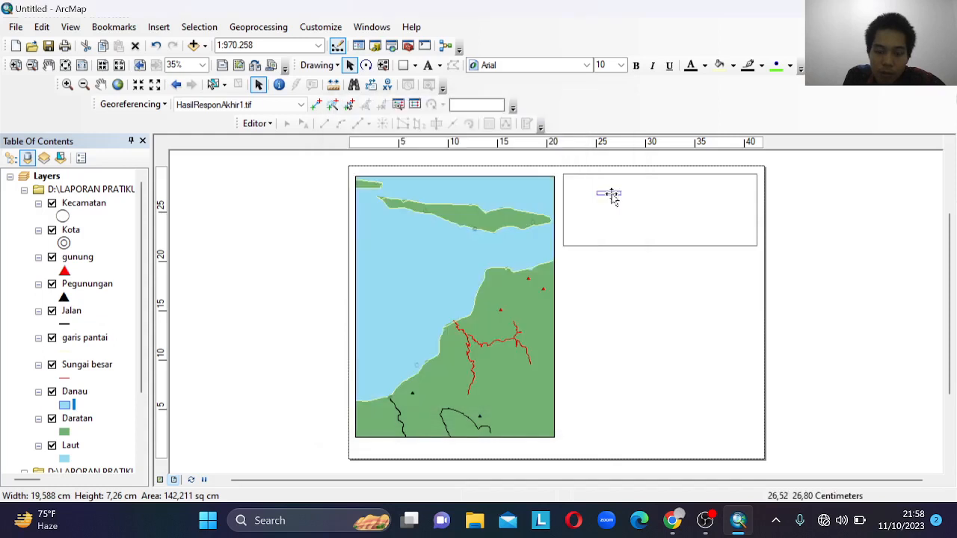
double_click(611, 195)
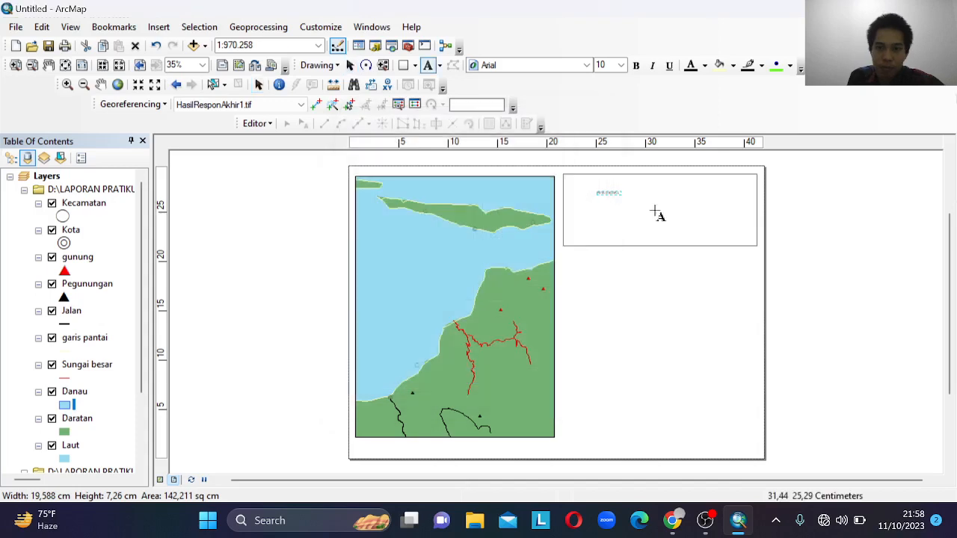
scroll(618, 212, "up", 3)
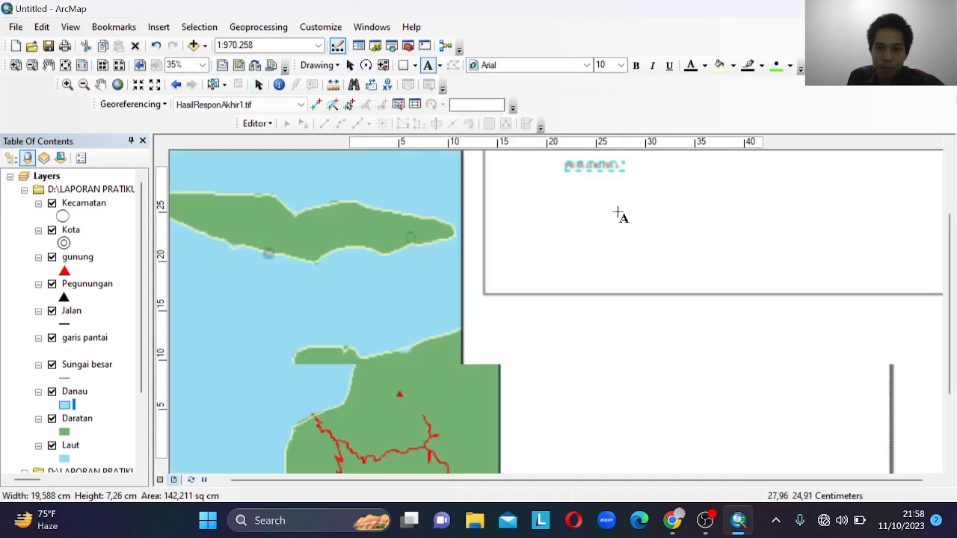
scroll(618, 213, "up", 3)
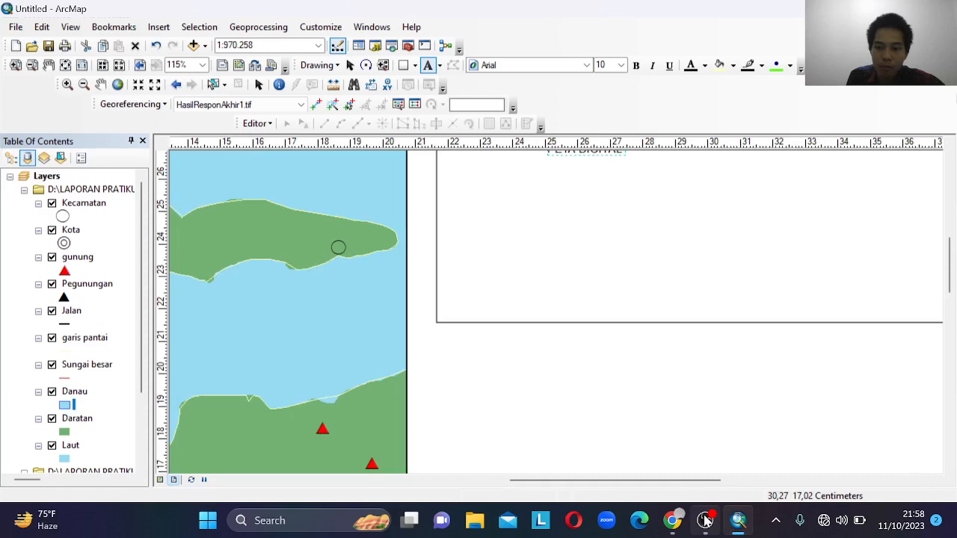
left_click(705, 521)
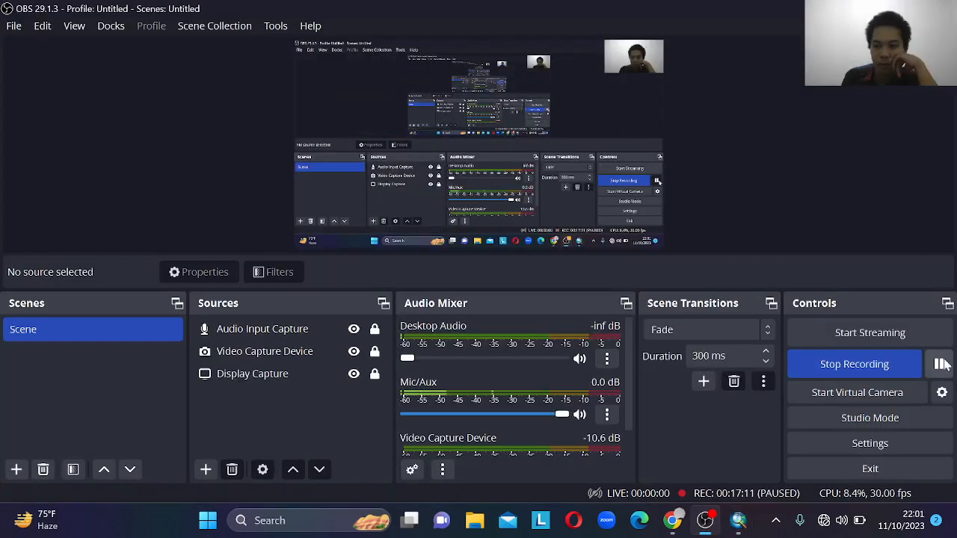
left_click(939, 364)
left_click(707, 520)
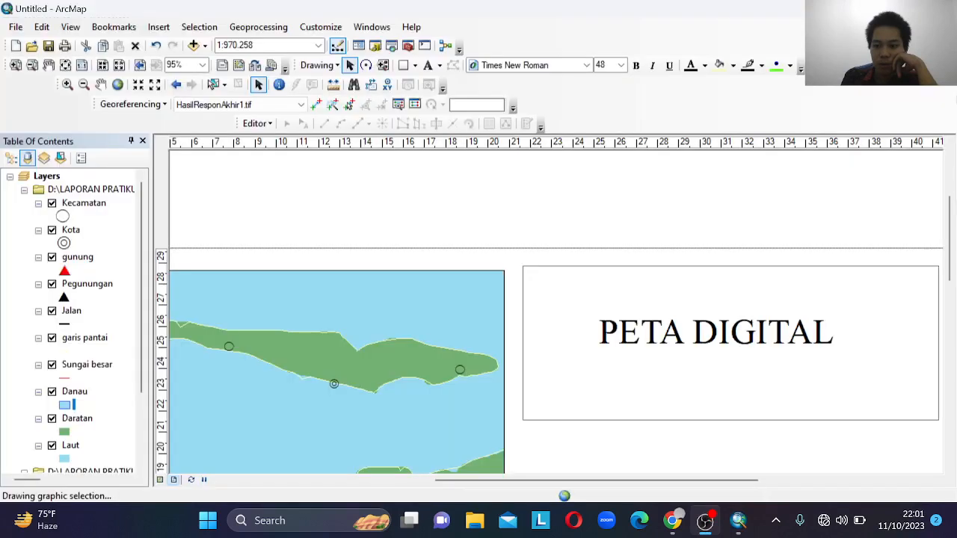
left_click(707, 520)
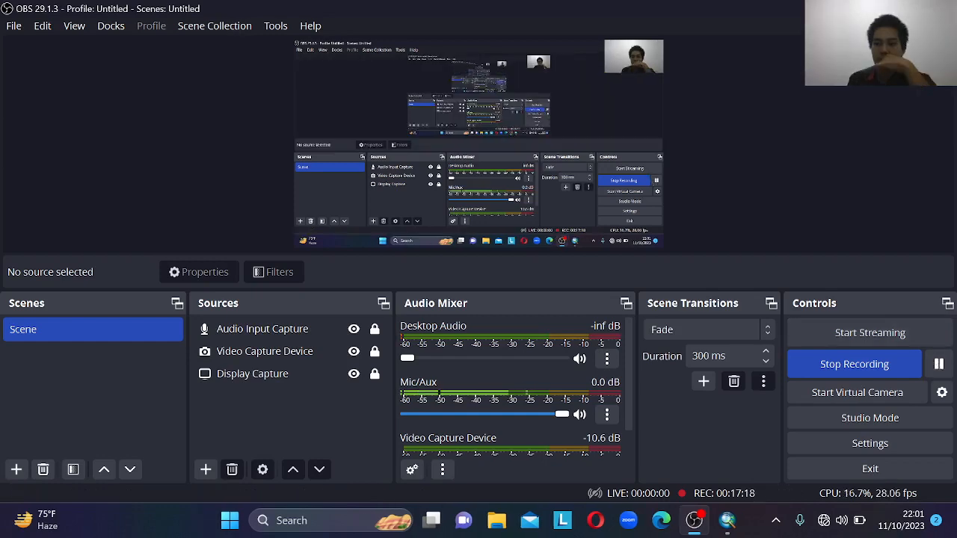
key("alt+Tab")
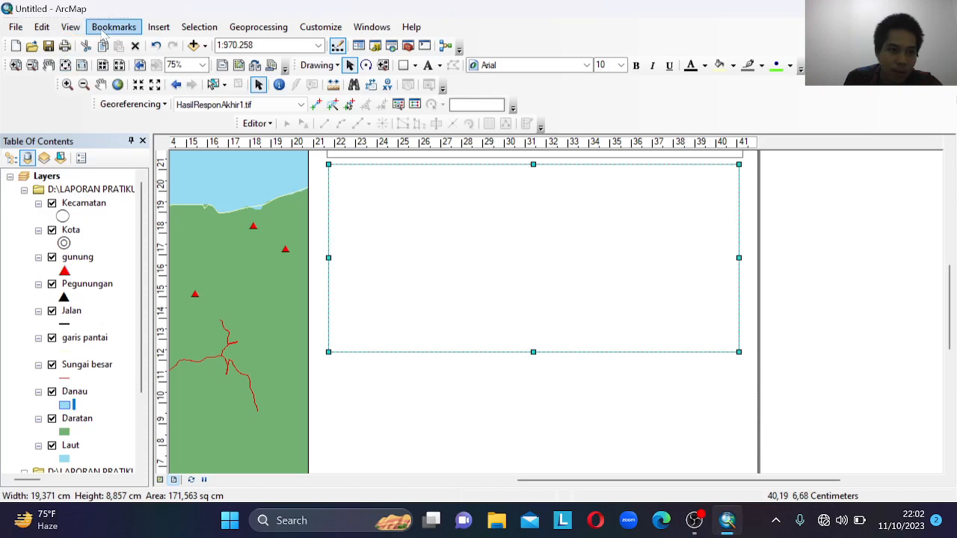
Insert a north arrow in the ESRI North 7 style into the map layout
left_click(158, 27)
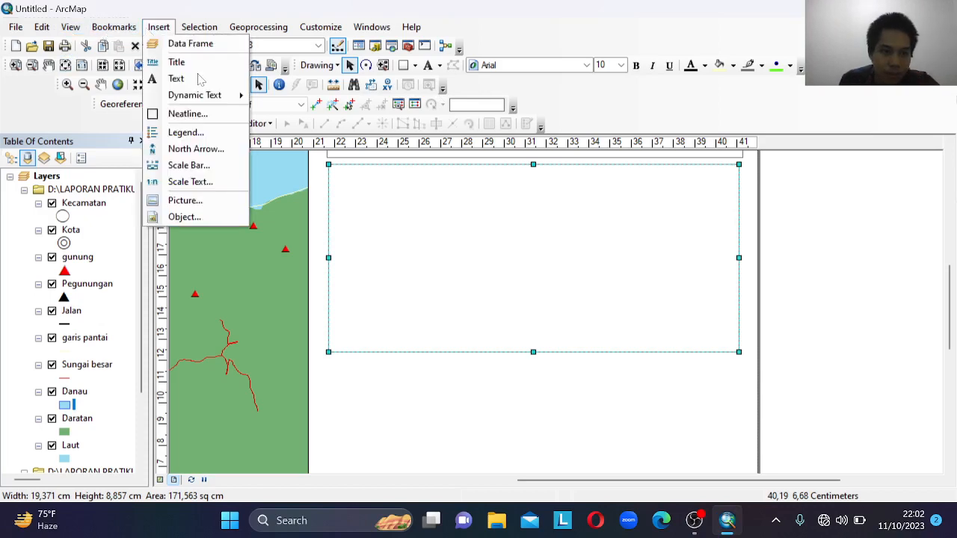
left_click(187, 153)
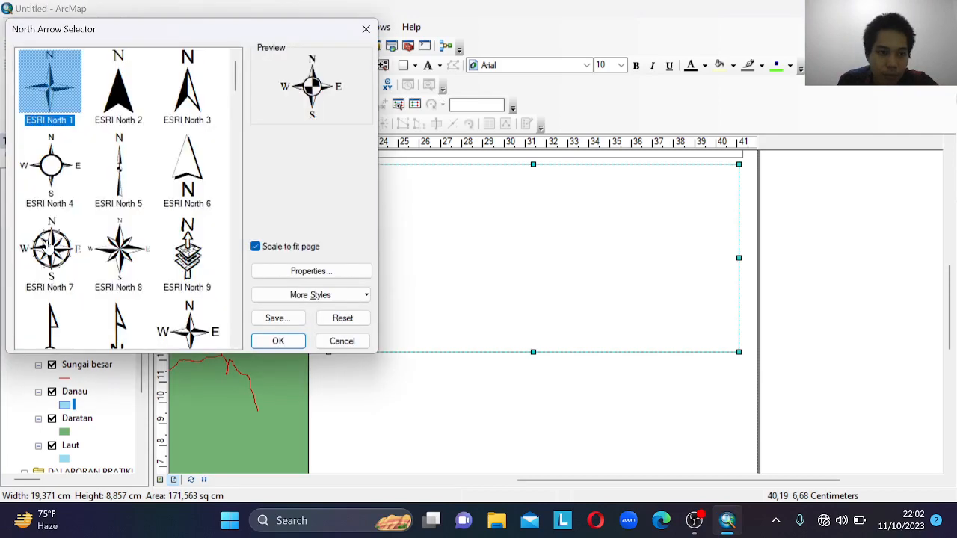
scroll(52, 256, "down", 2)
scroll(52, 256, "up", 2)
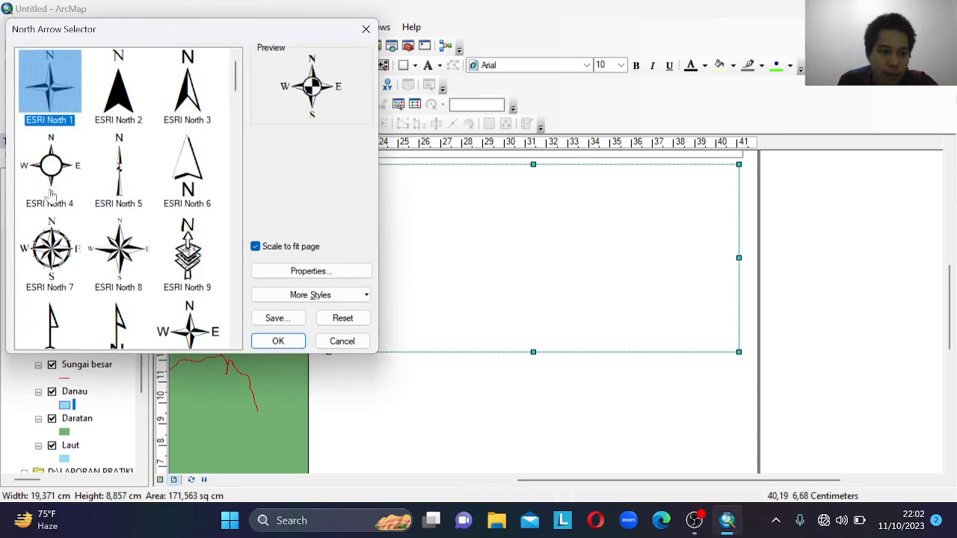
left_click(80, 250)
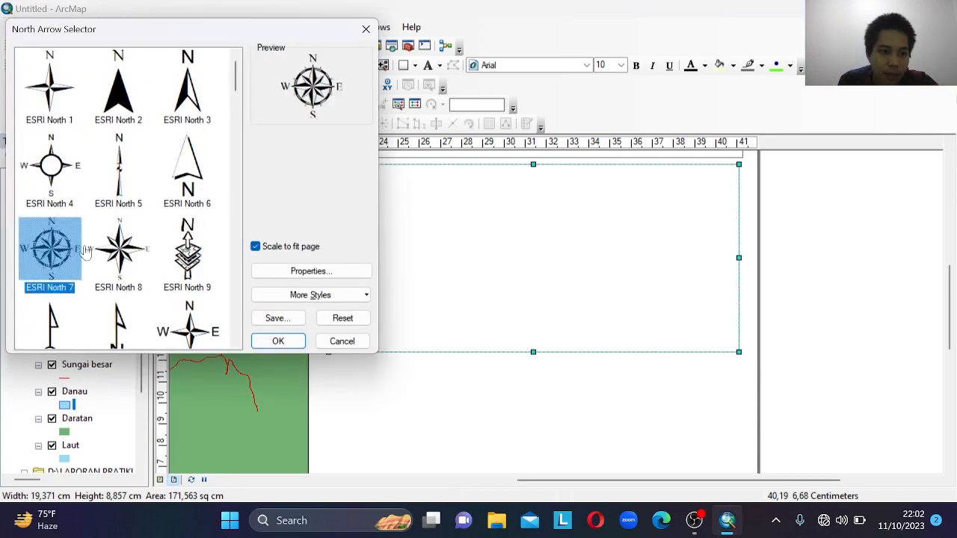
left_click(278, 341)
Move the north arrow to the upper middle of the box below the title box and enlarge it
left_click_drag(481, 329, 516, 193)
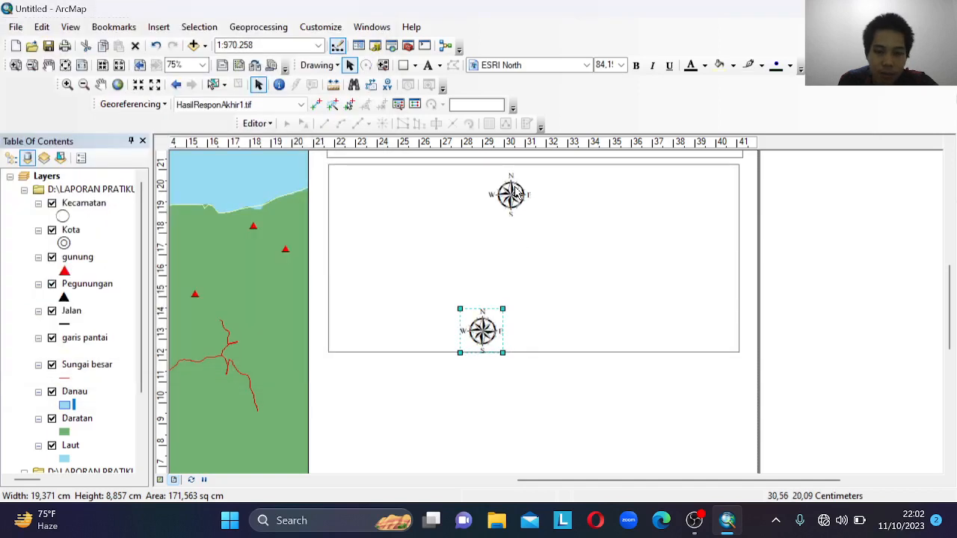
left_click_drag(516, 193, 514, 196)
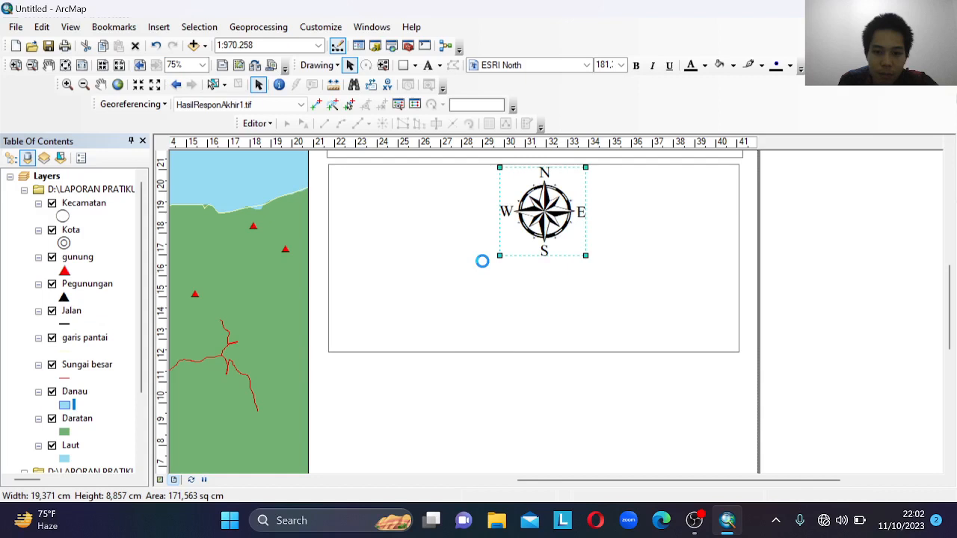
left_click_drag(499, 255, 485, 271)
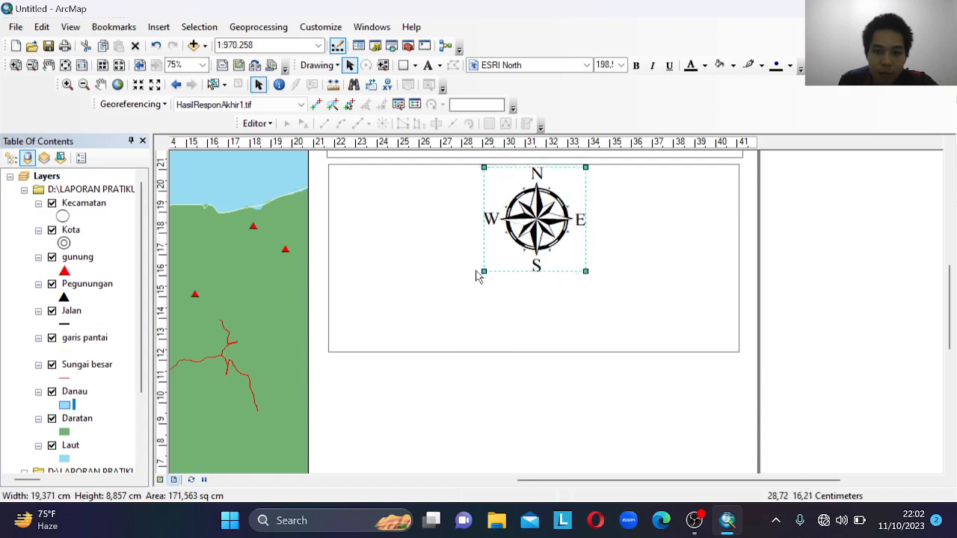
Insert an alternating black-and-white scale bar in miles and place it directly below the north arrow
left_click(159, 27)
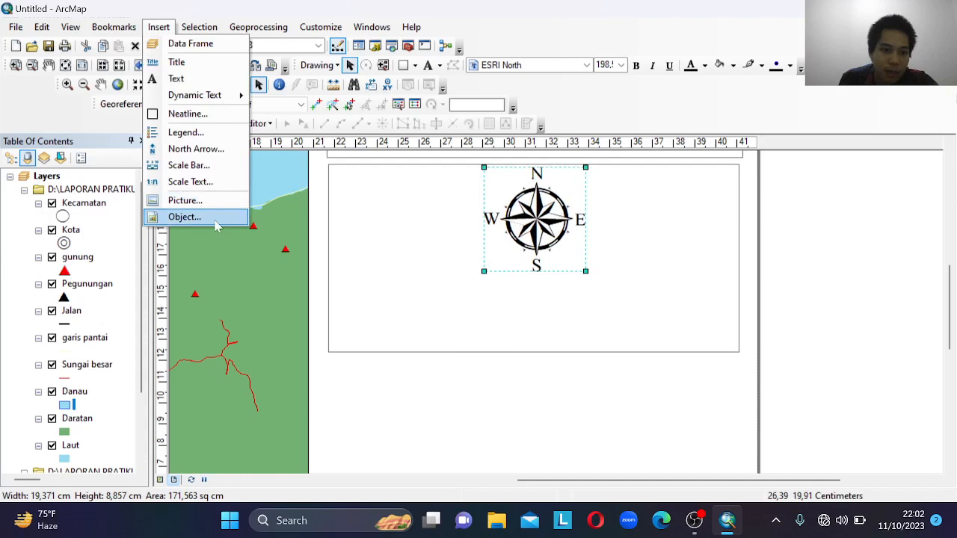
key("Escape")
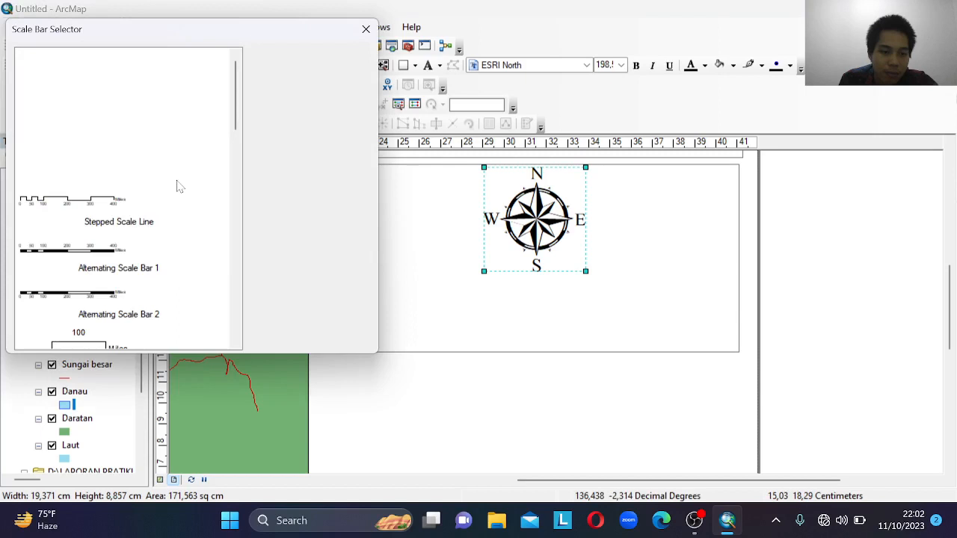
left_click(276, 341)
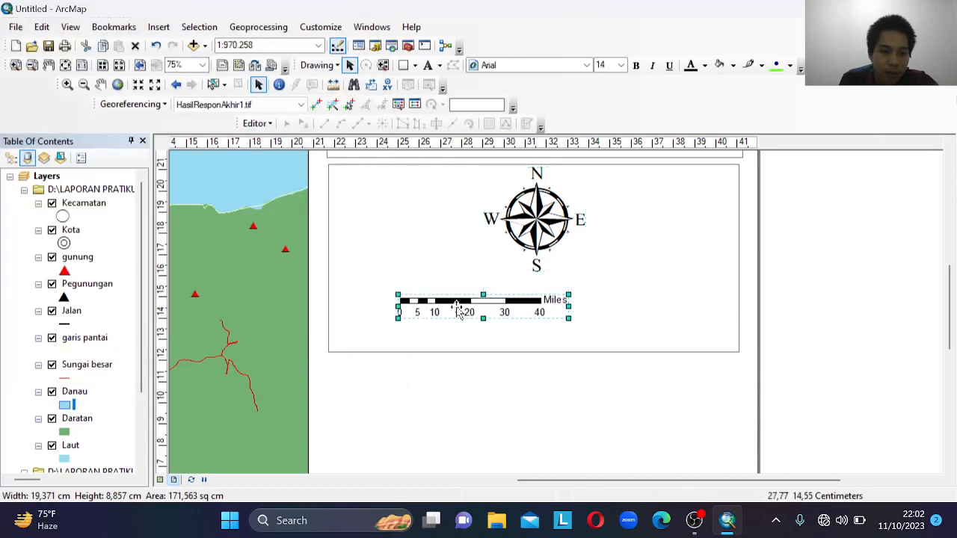
left_click_drag(457, 310, 515, 297)
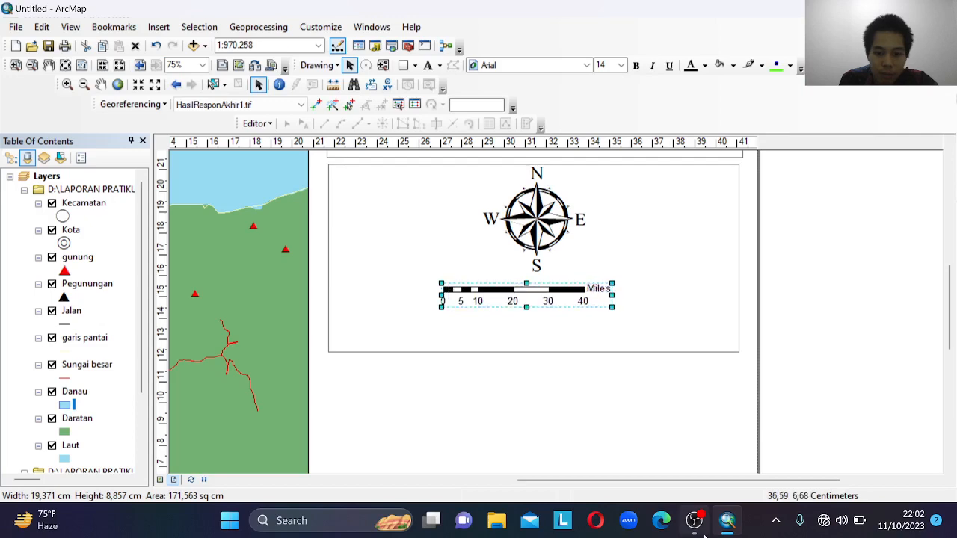
left_click(701, 526)
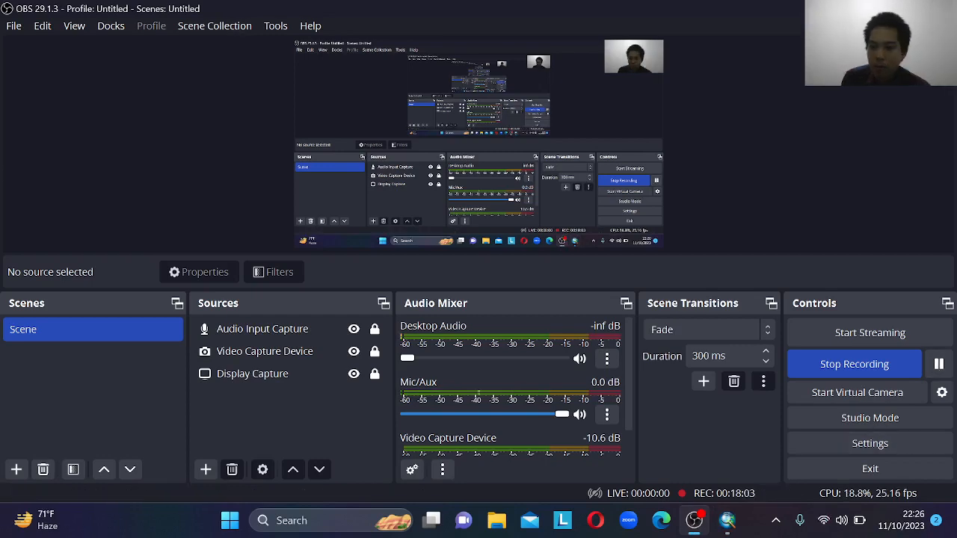
left_click(872, 9)
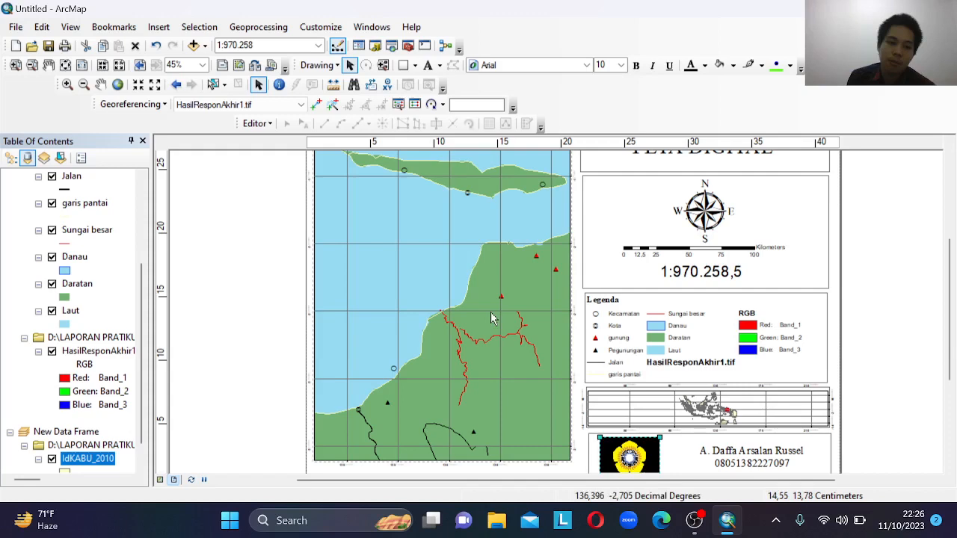
key("alt+Tab")
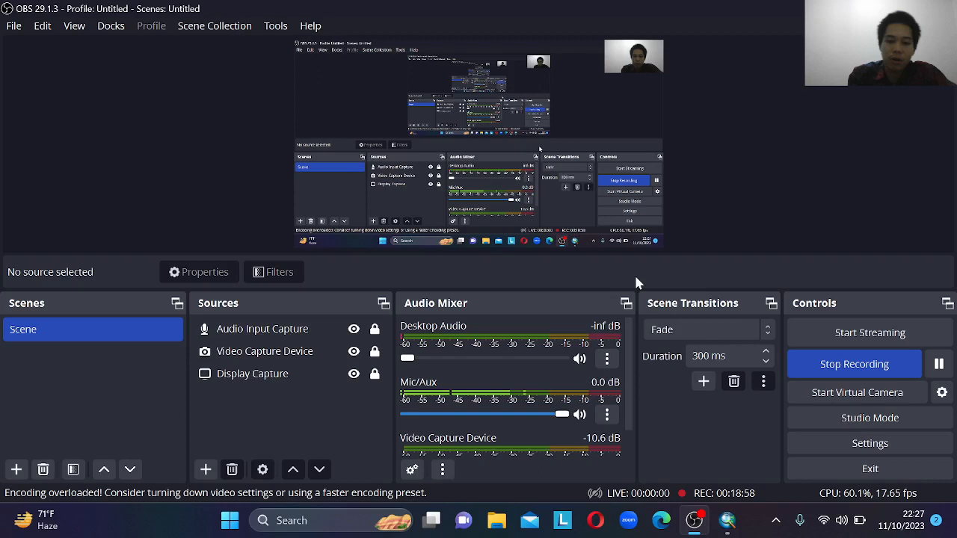
key("XF86MonBrightnessUp")
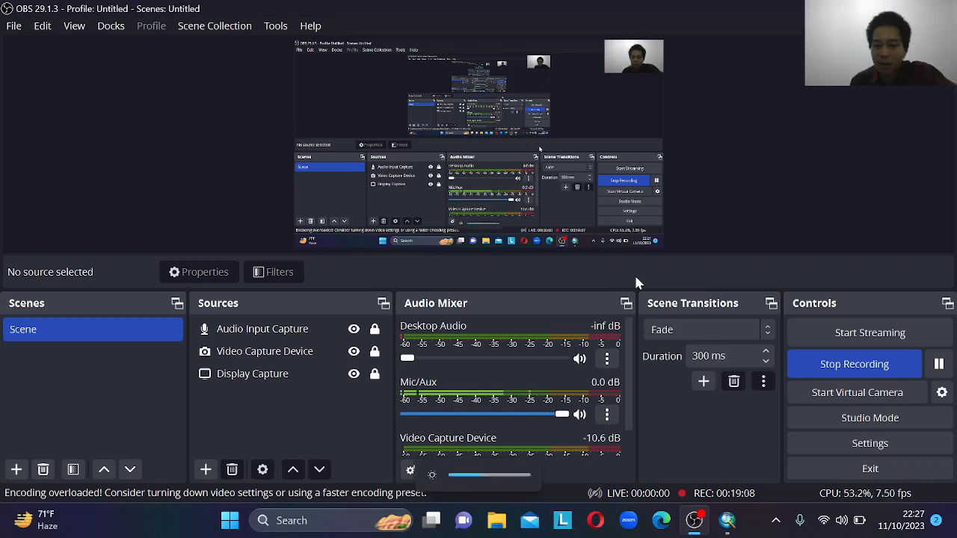